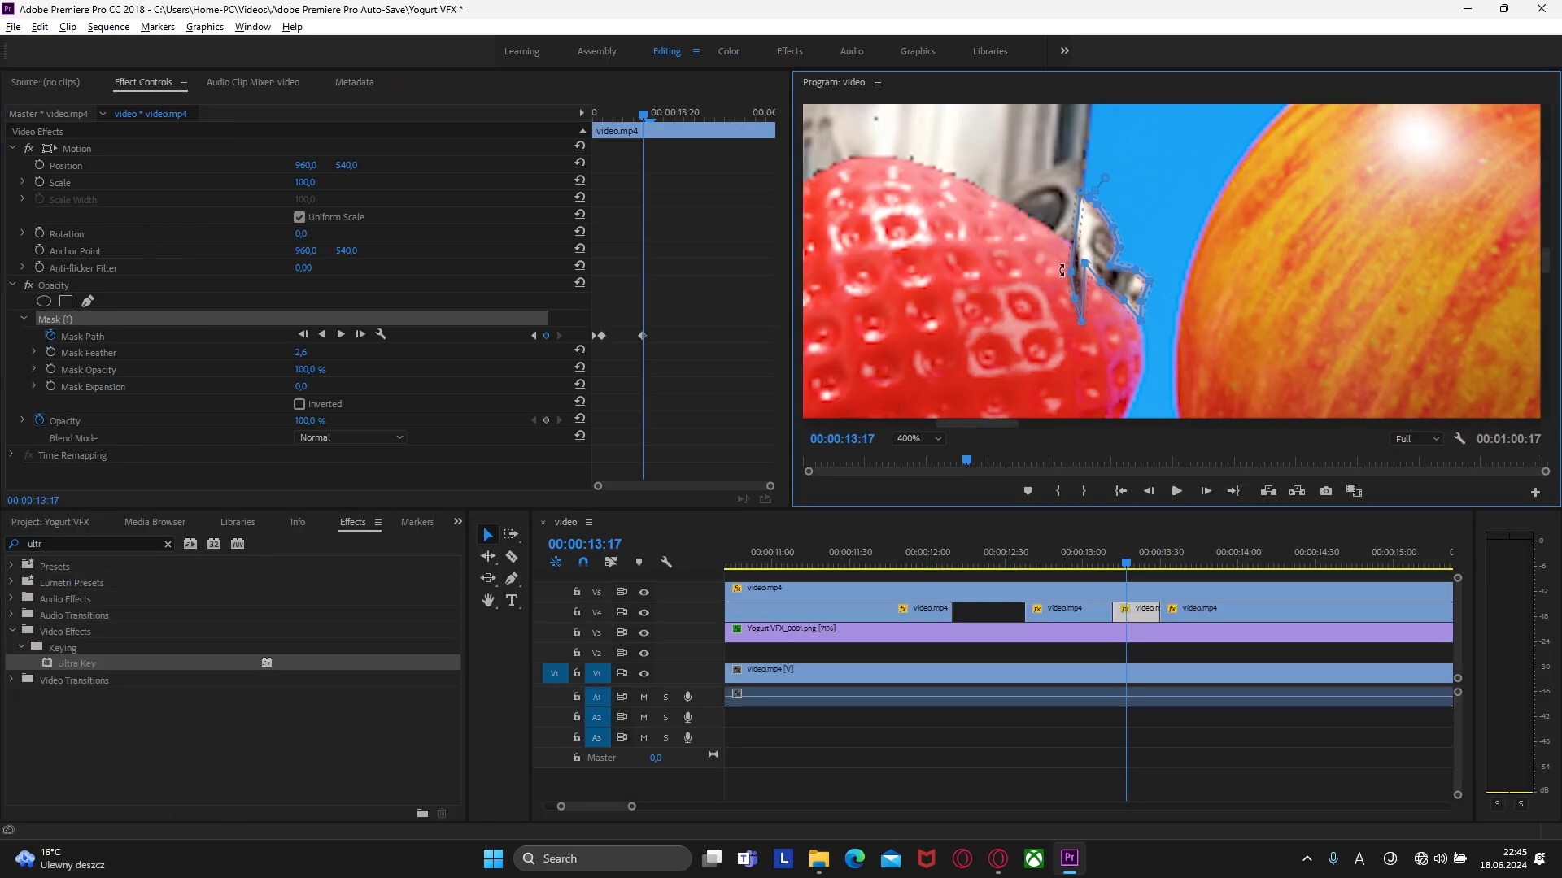
{"action": "left_click_drag", "start_coordinate": [1071, 272], "coordinate": [1067, 230]}
{"action": "left_click_drag", "start_coordinate": [1081, 321], "coordinate": [1065, 241]}
{"action": "left_click_drag", "start_coordinate": [1128, 562], "coordinate": [1196, 553]}
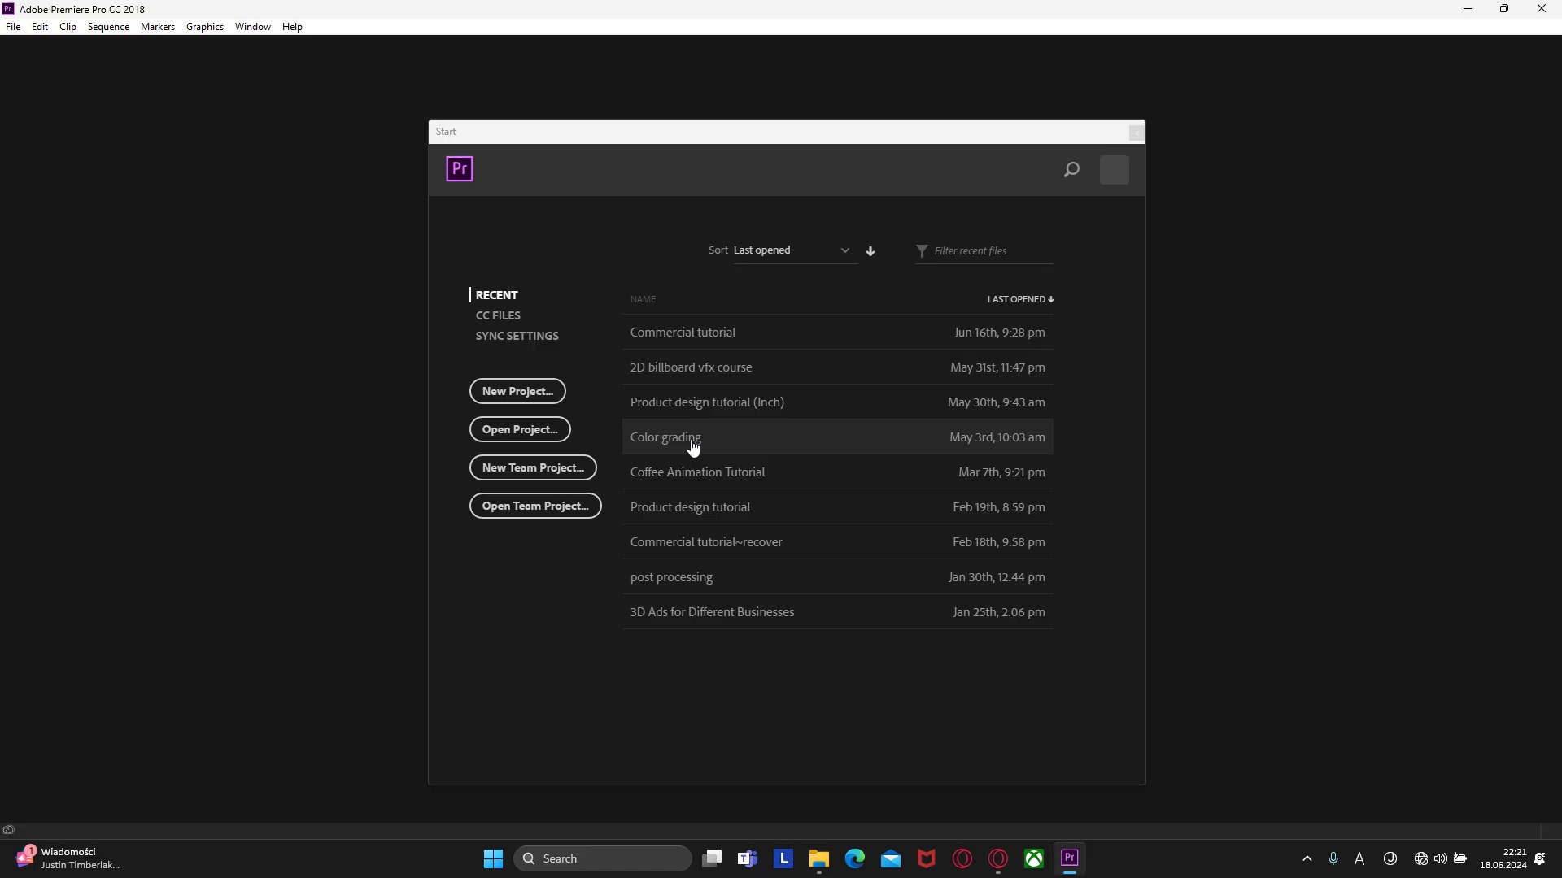
Step: Create a new project named Yogurt VFX with the default settings
{"action": "left_click", "coordinate": [537, 392]}
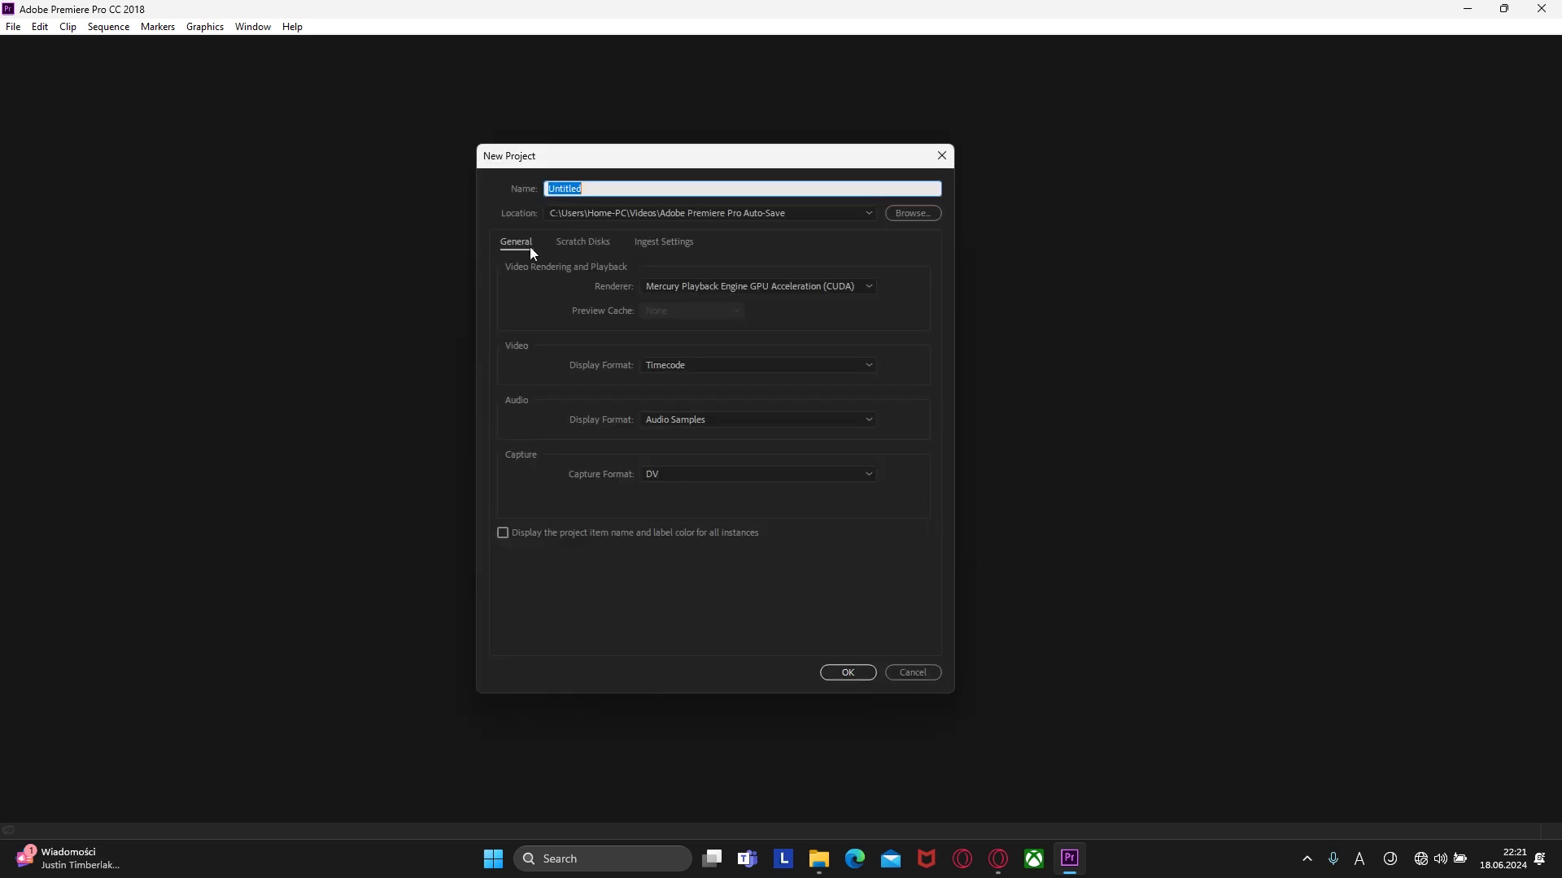
{"action": "key", "text": "BackSpace"}
{"action": "type", "text": "Yogurt VFX"}
{"action": "left_click", "coordinate": [845, 673]}
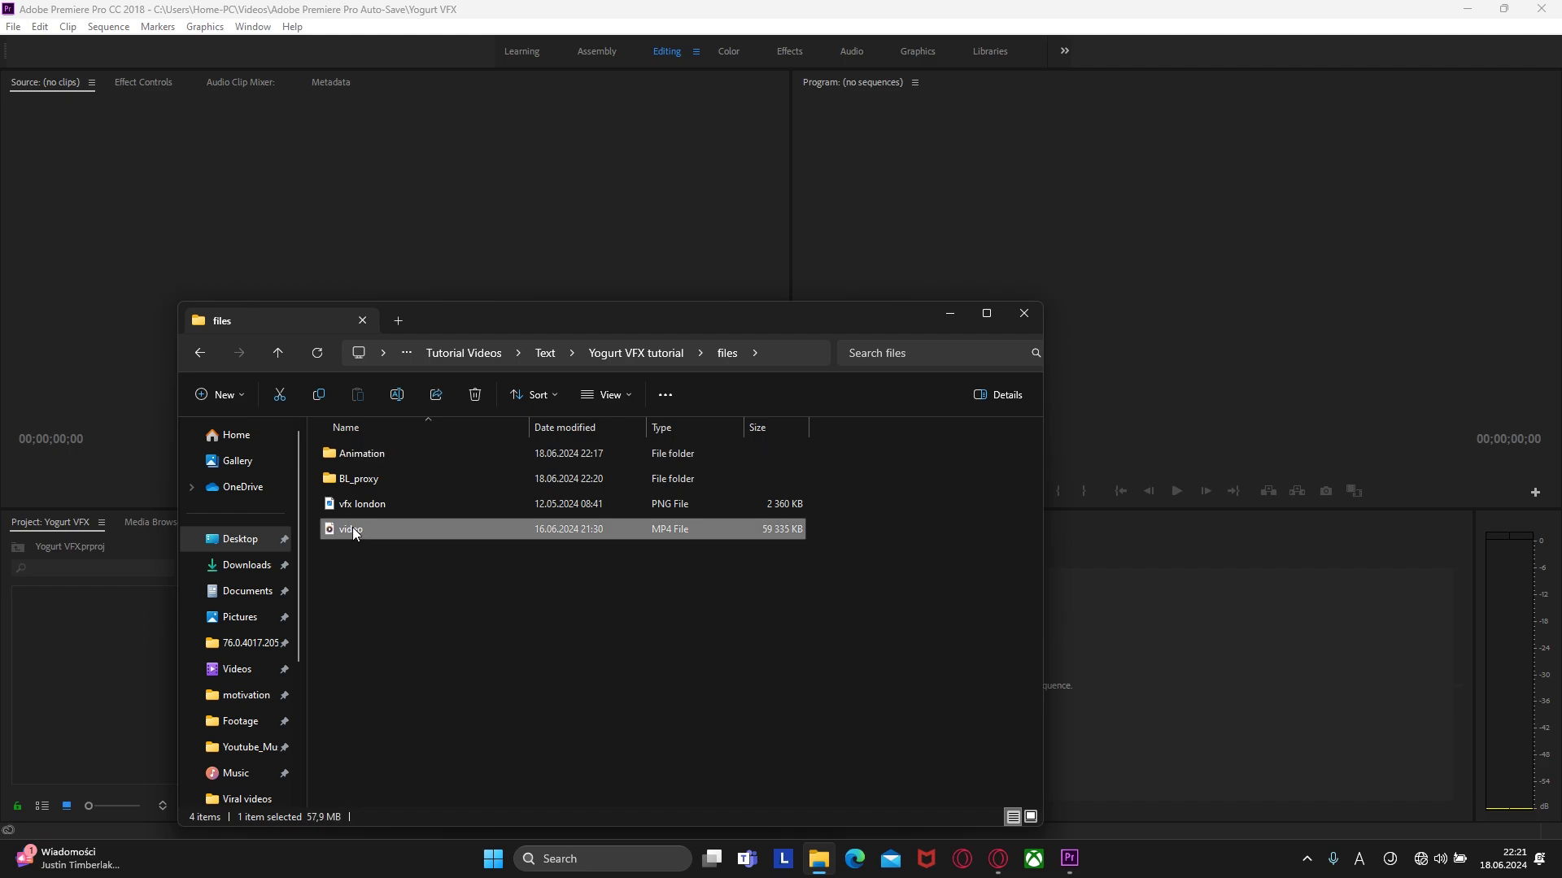
Step: Import the video MP4 from the files folder into the project and create a new sequence from it
{"action": "left_click_drag", "start_coordinate": [564, 317], "coordinate": [1224, 259]}
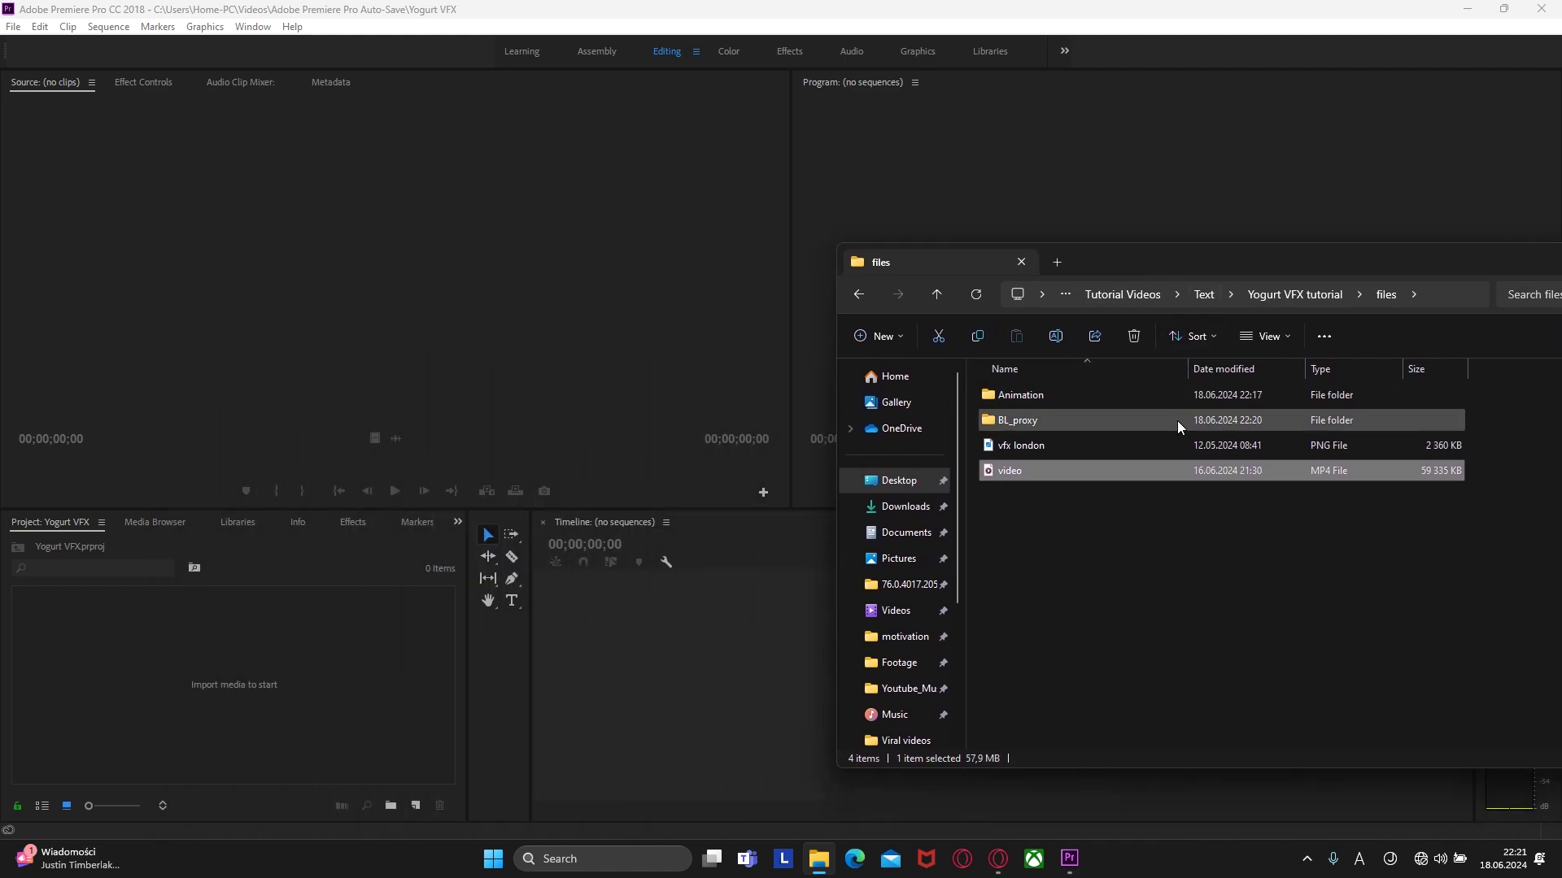
{"action": "left_click_drag", "start_coordinate": [1023, 475], "coordinate": [175, 668]}
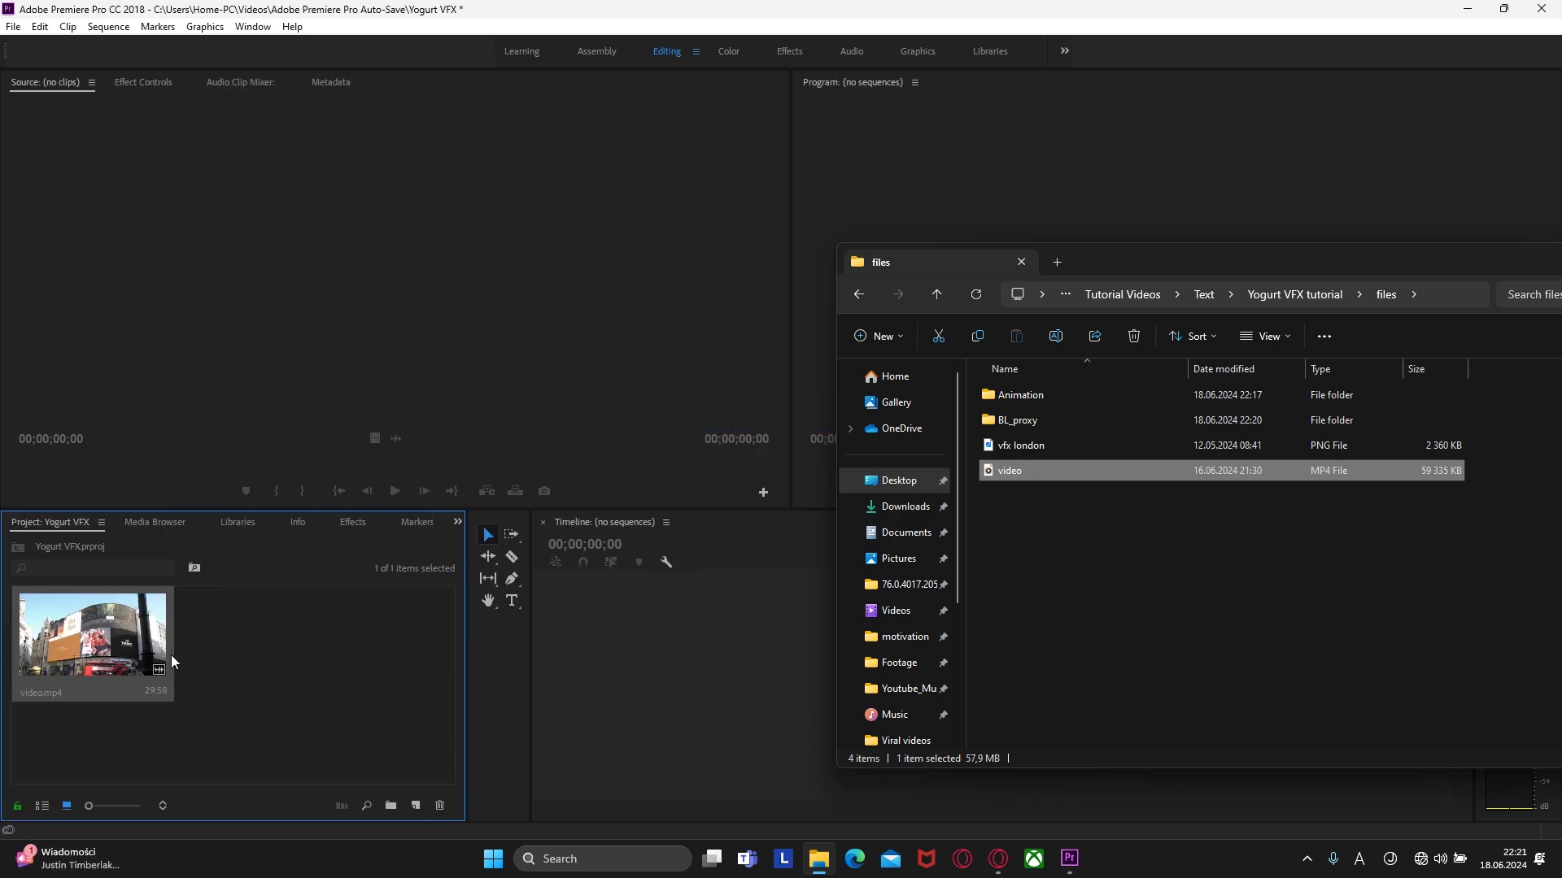
{"action": "left_click", "coordinate": [99, 619]}
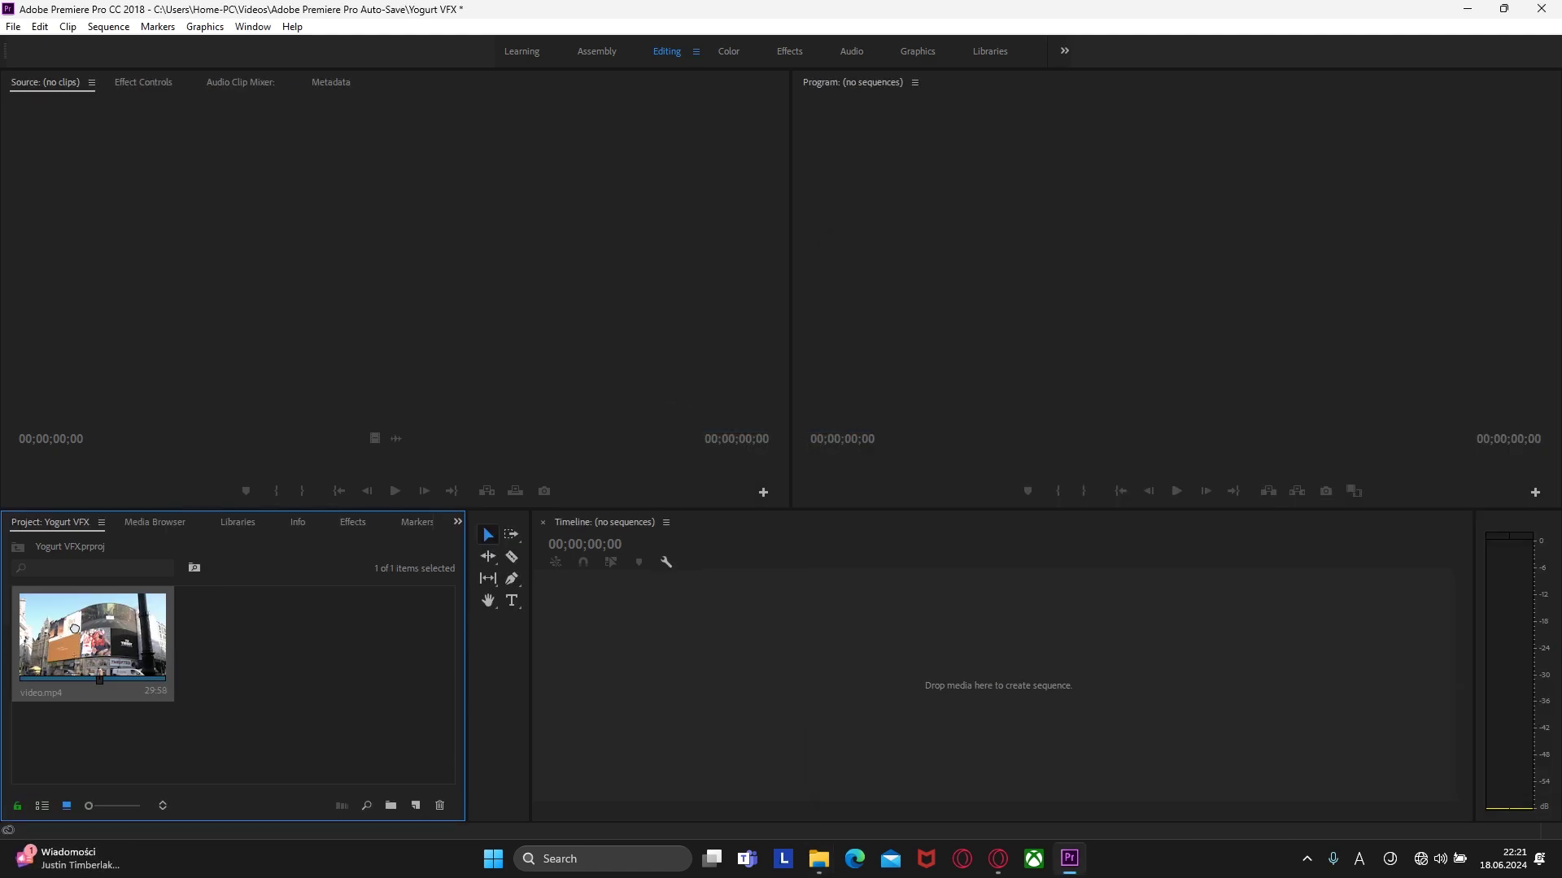
{"action": "left_click_drag", "start_coordinate": [388, 683], "coordinate": [649, 656]}
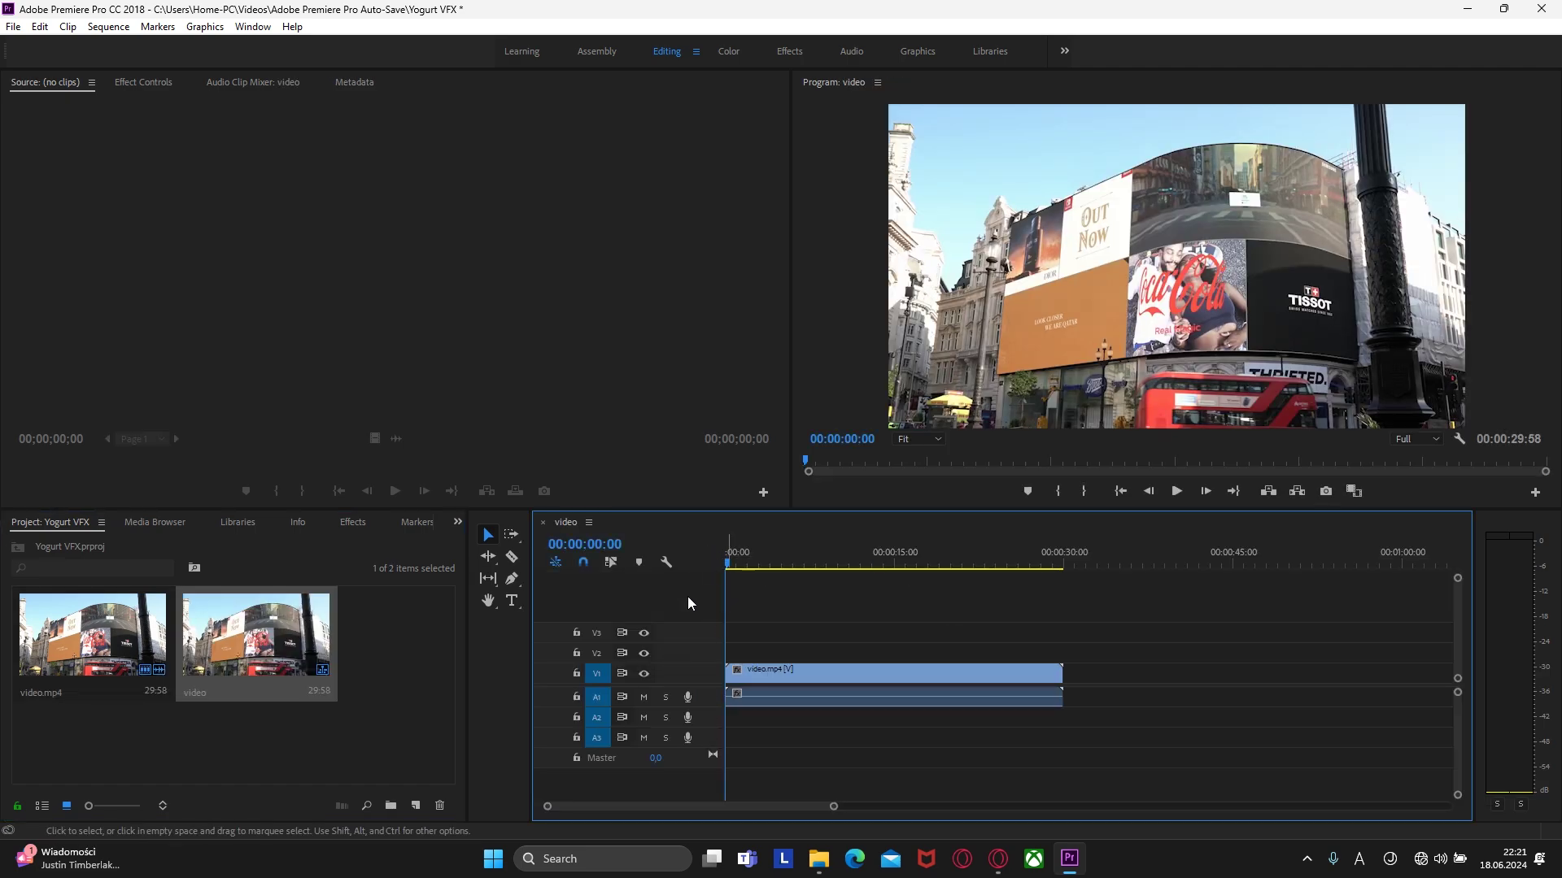
{"action": "key", "text": "space"}
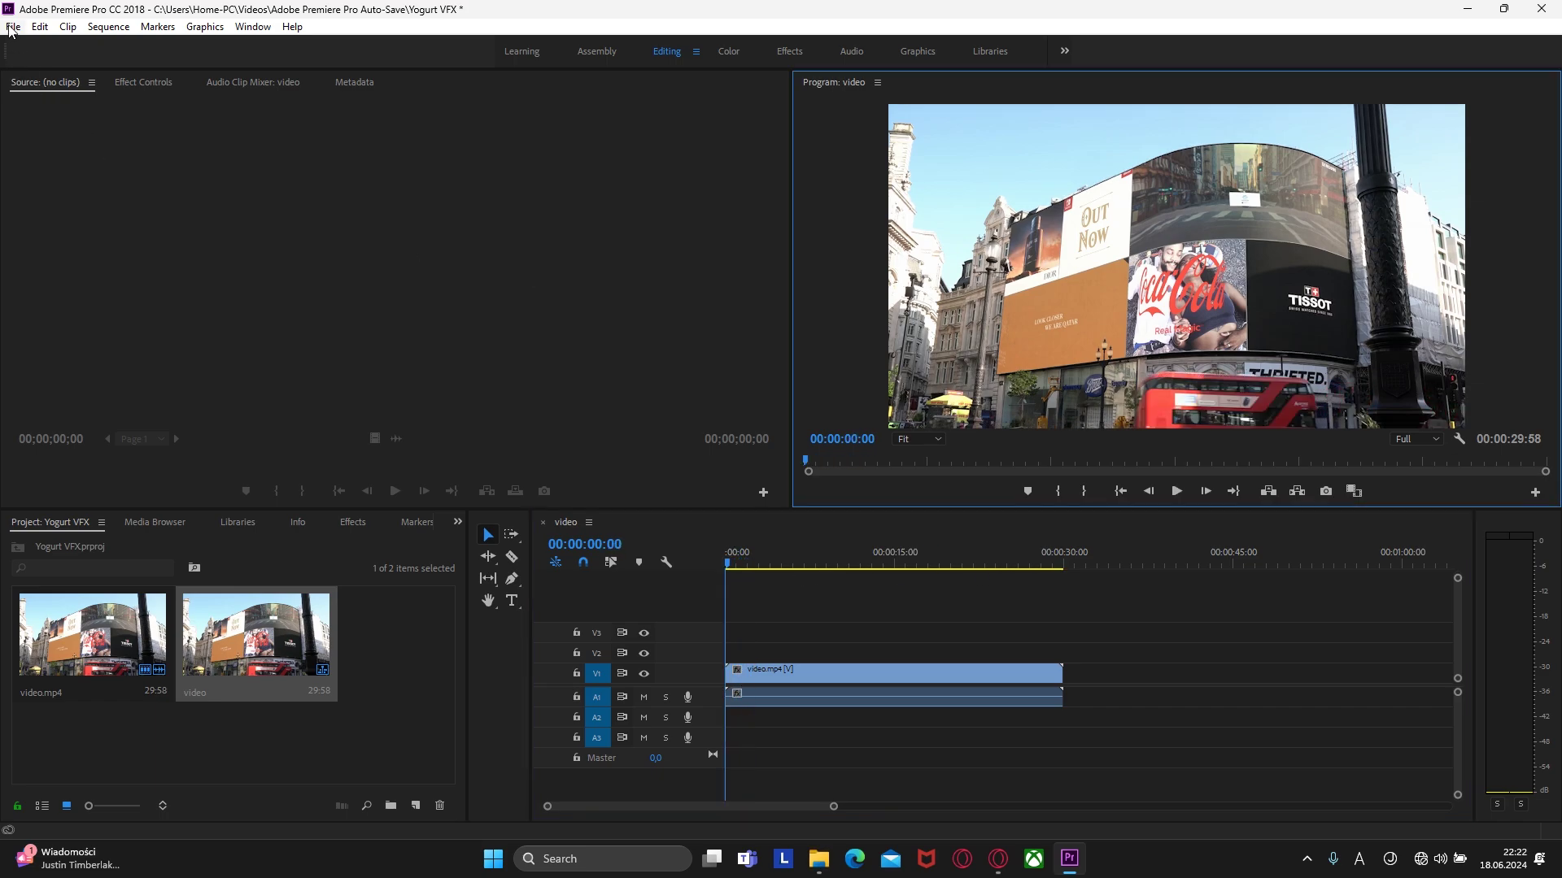
Step: Import the Animation folder's PNG renders as an image sequence starting from Yogurt VFX_0001
{"action": "left_click", "coordinate": [13, 27]}
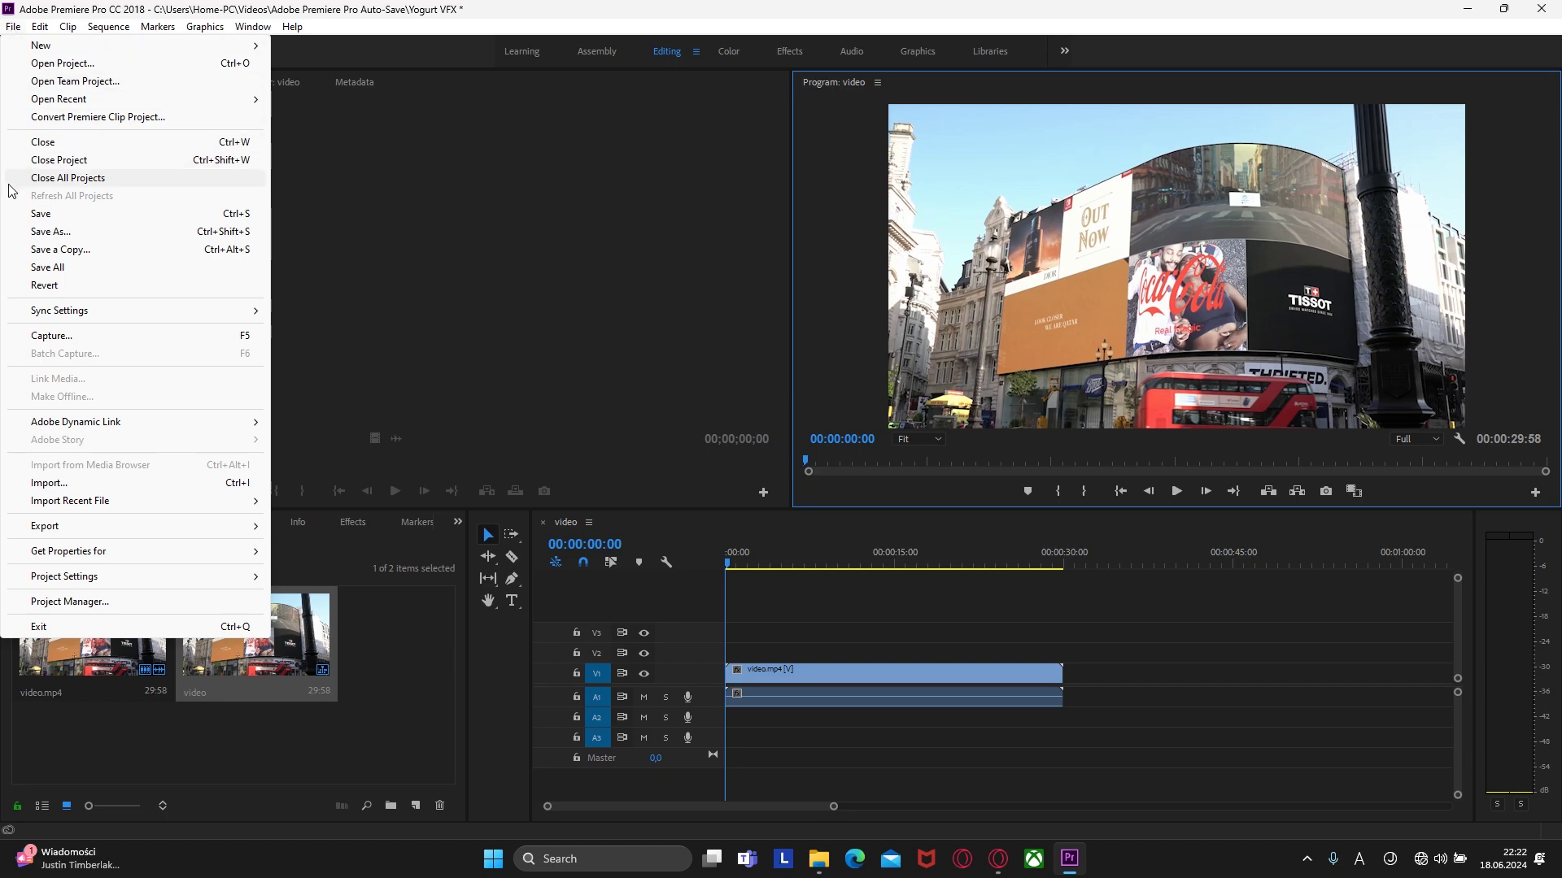
{"action": "left_click", "coordinate": [37, 482]}
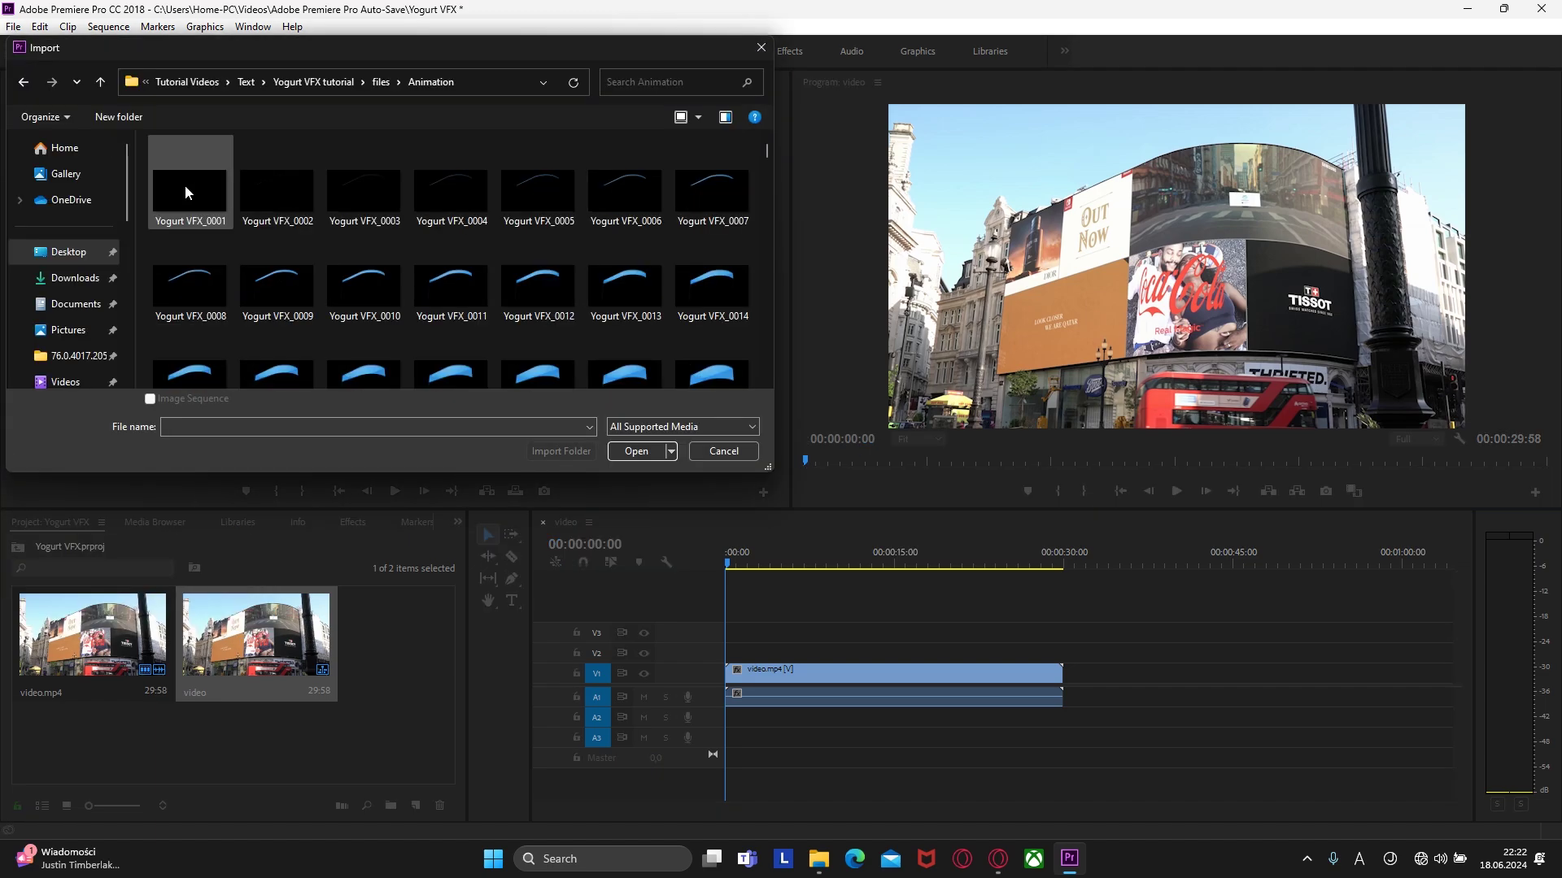
{"action": "left_click", "coordinate": [183, 187]}
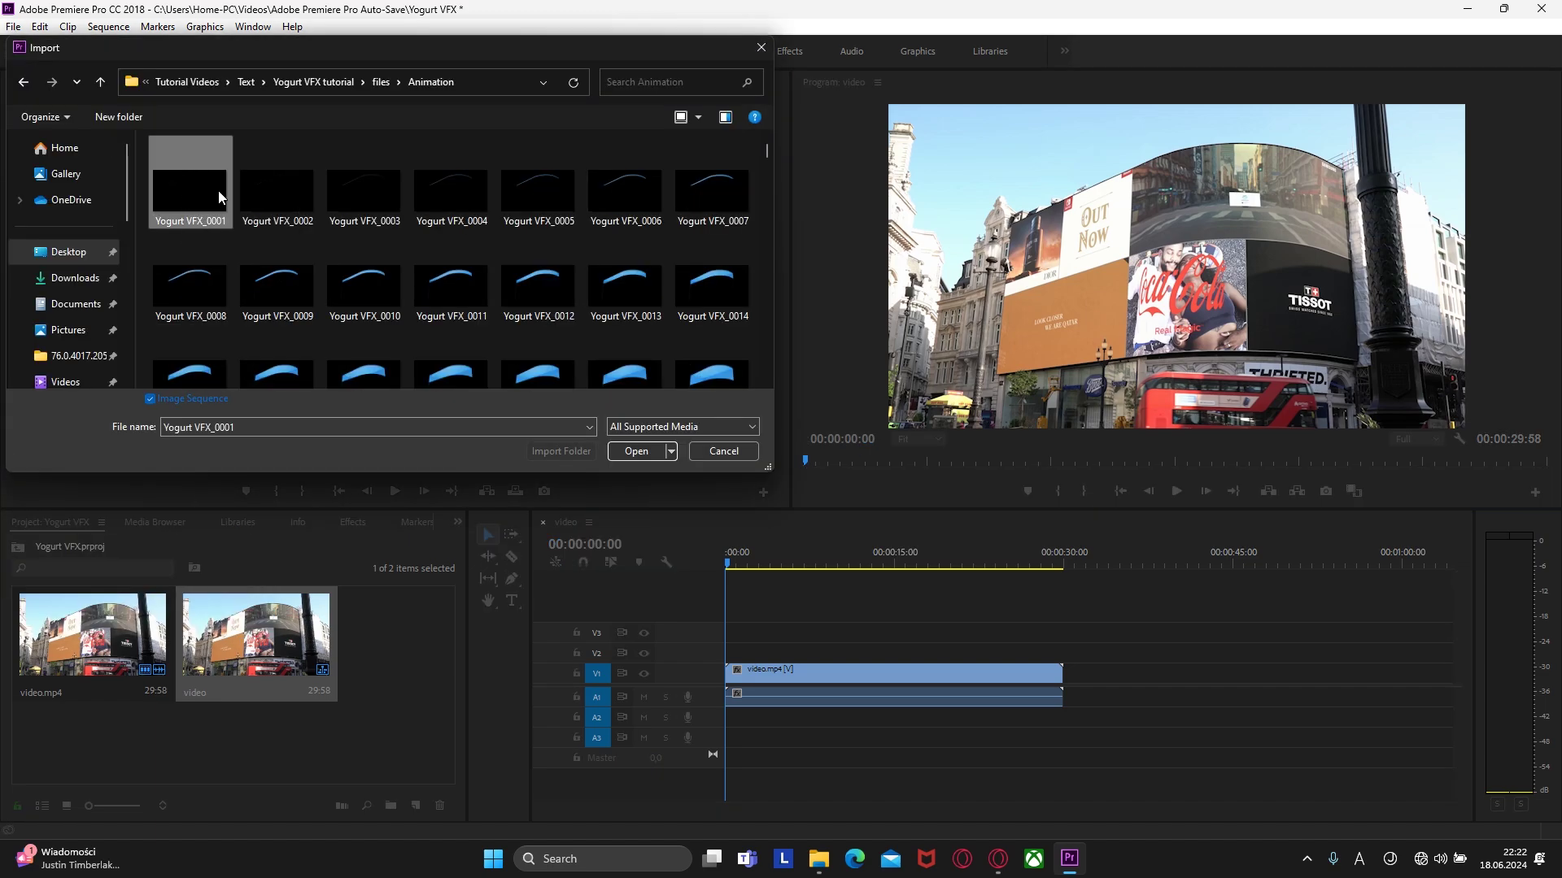
{"action": "left_click", "coordinate": [149, 400]}
{"action": "left_click", "coordinate": [627, 455]}
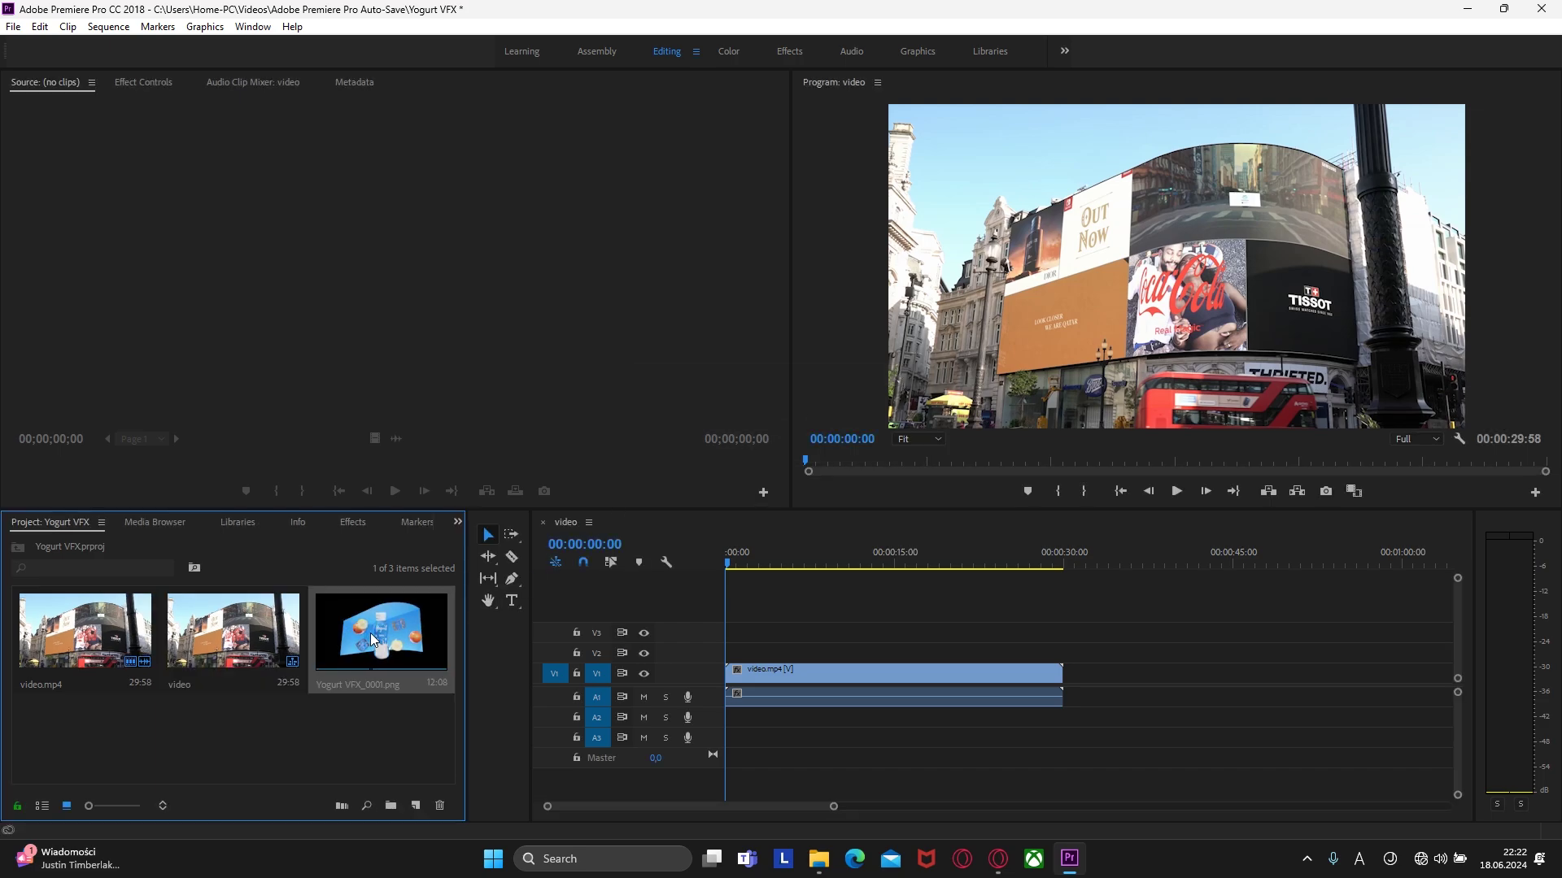
Step: Place the Yogurt VFX_0001.png sequence on track V2 at the start of the timeline and play it back
{"action": "left_click_drag", "start_coordinate": [369, 633], "coordinate": [732, 649]}
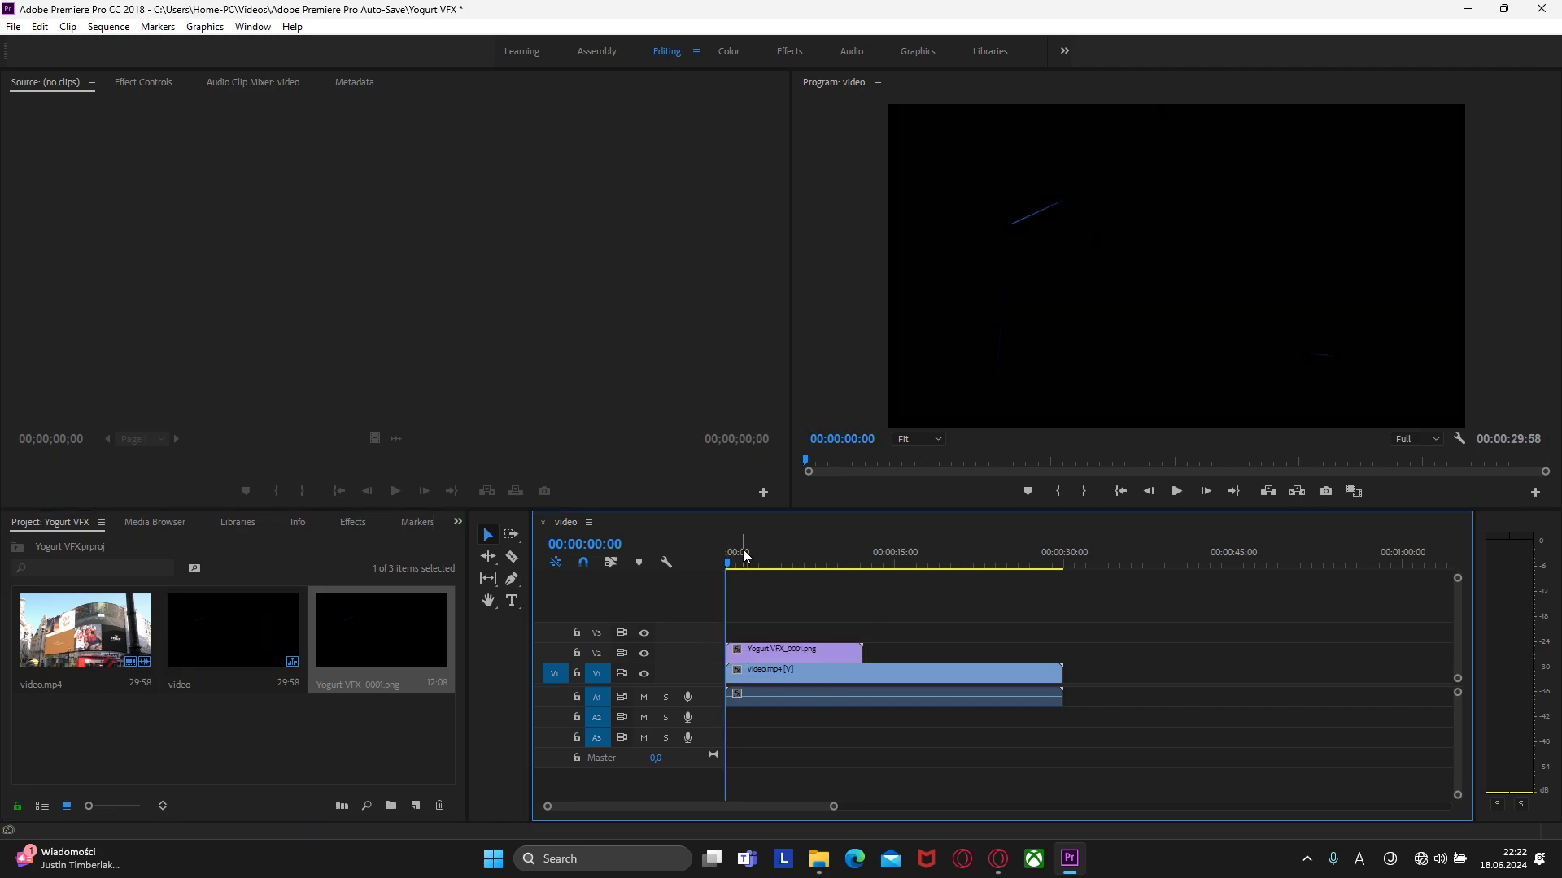
{"action": "key", "text": "space"}
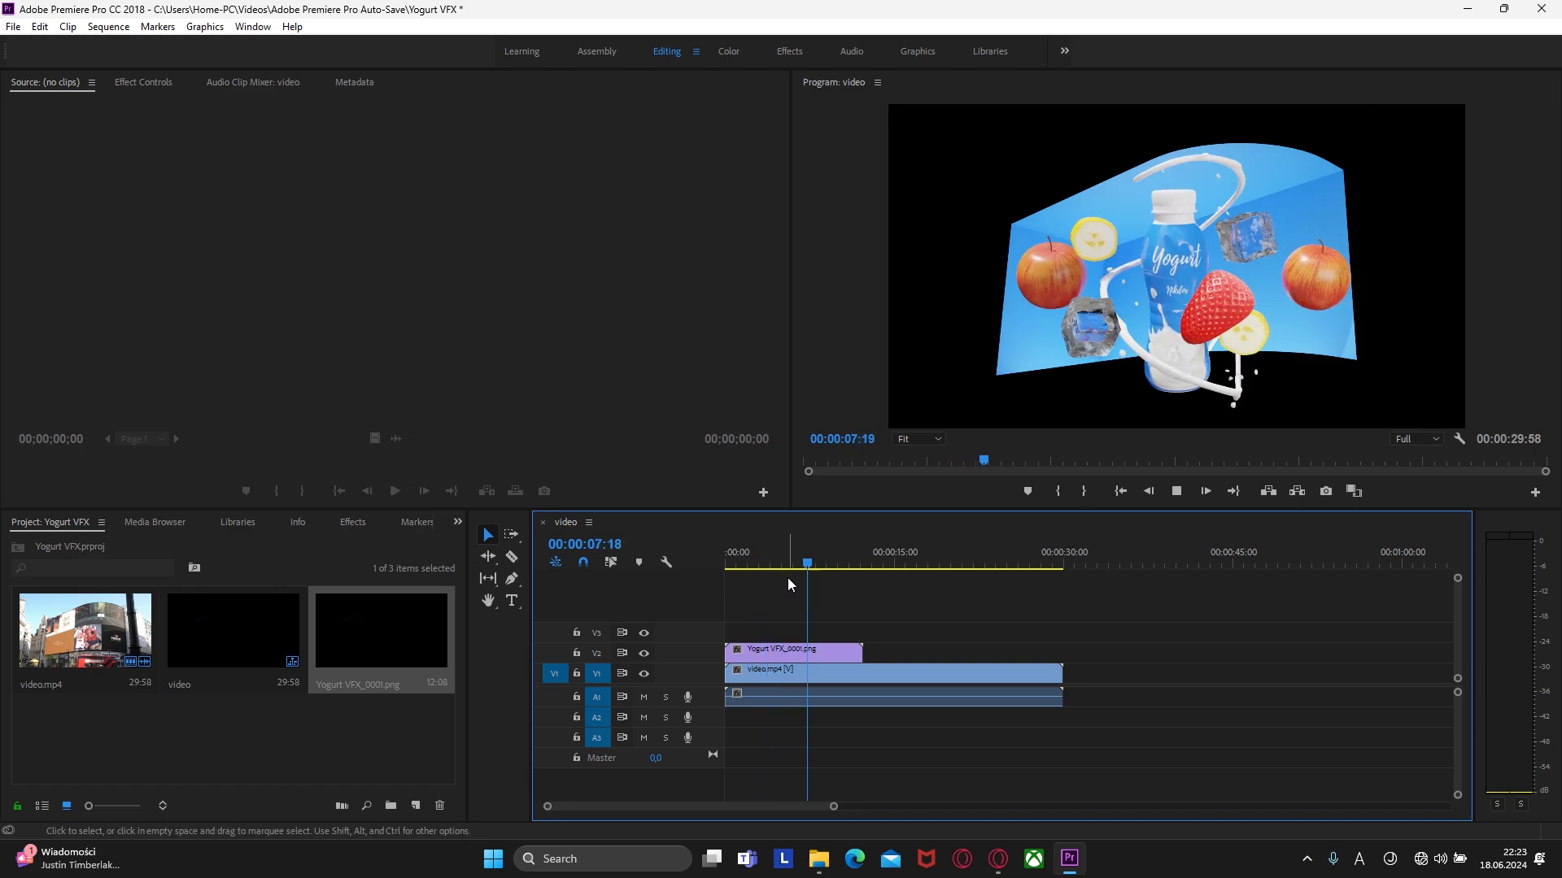
{"action": "left_click", "coordinate": [807, 562]}
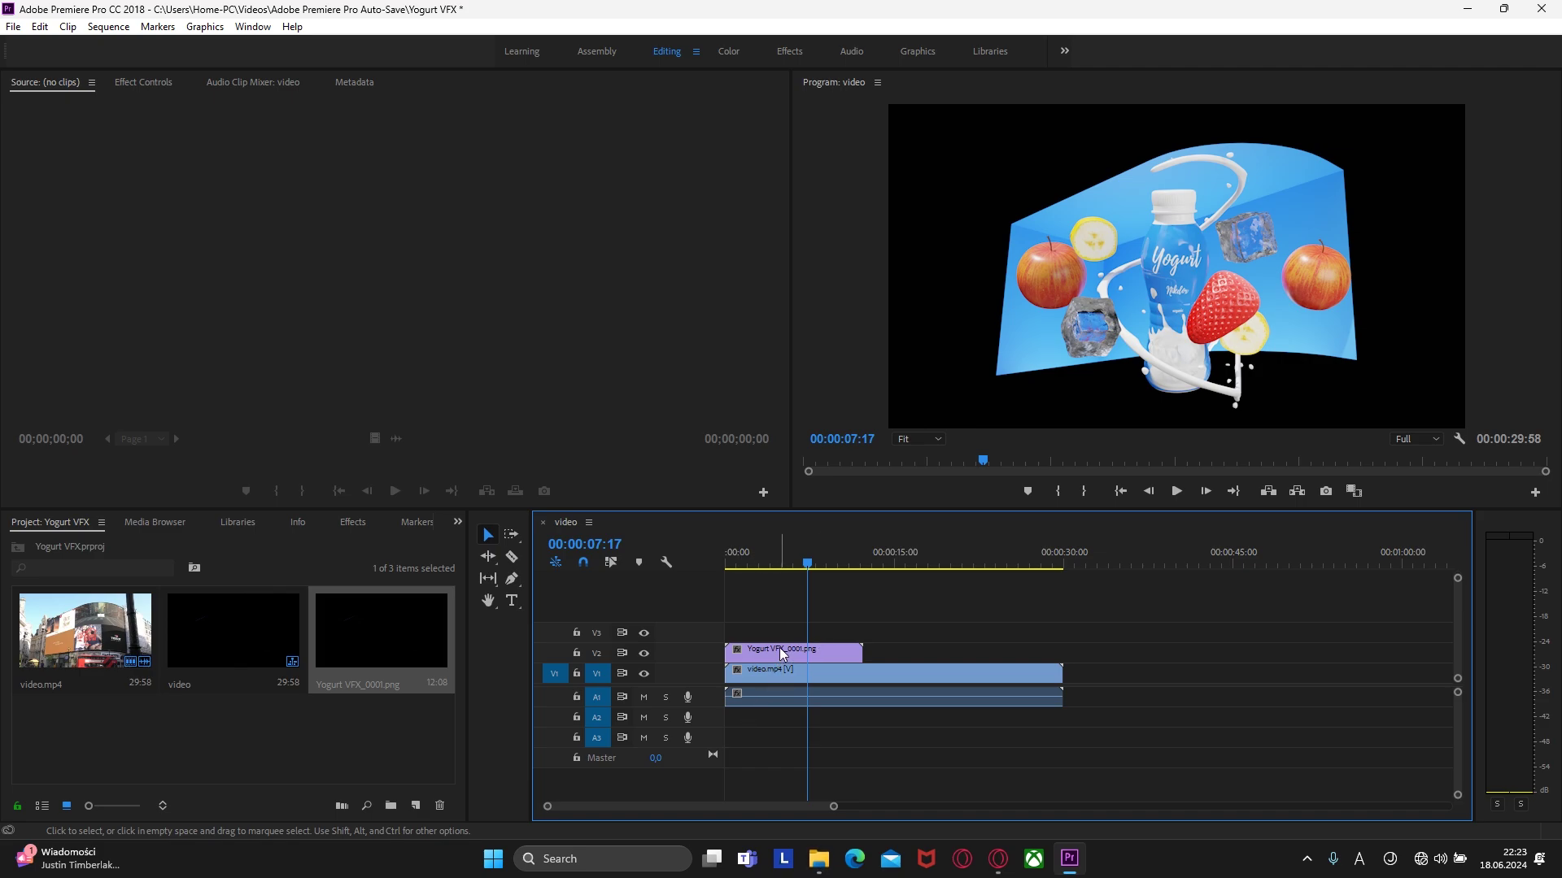
Step: Find the Luma Key video effect and apply it to the Yogurt VFX_0001.png clip on V2
{"action": "left_click", "coordinate": [352, 523]}
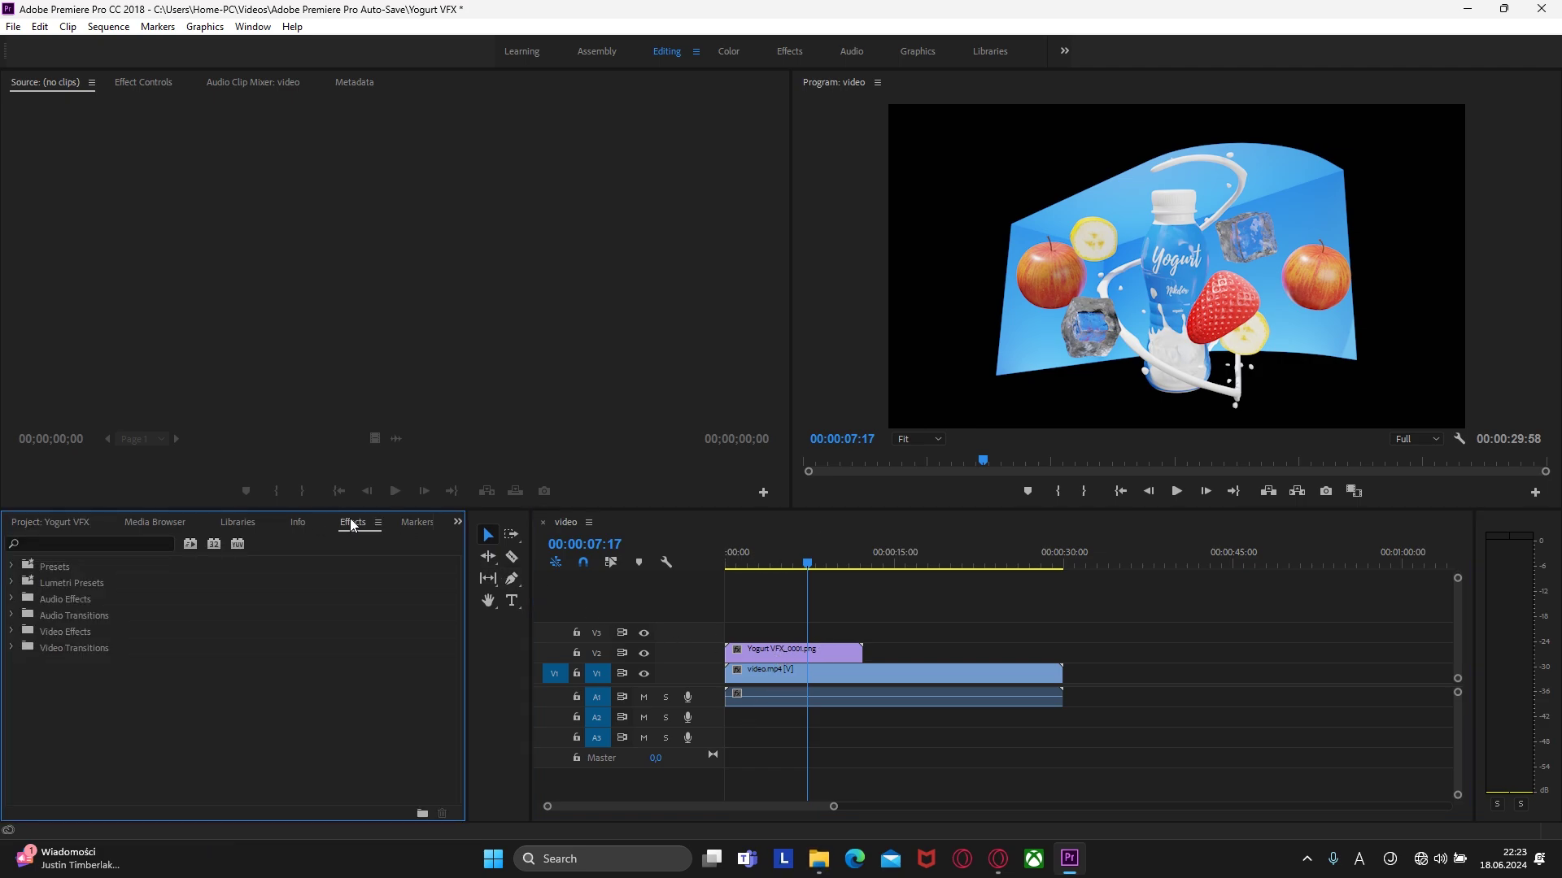
{"action": "left_click", "coordinate": [133, 542]}
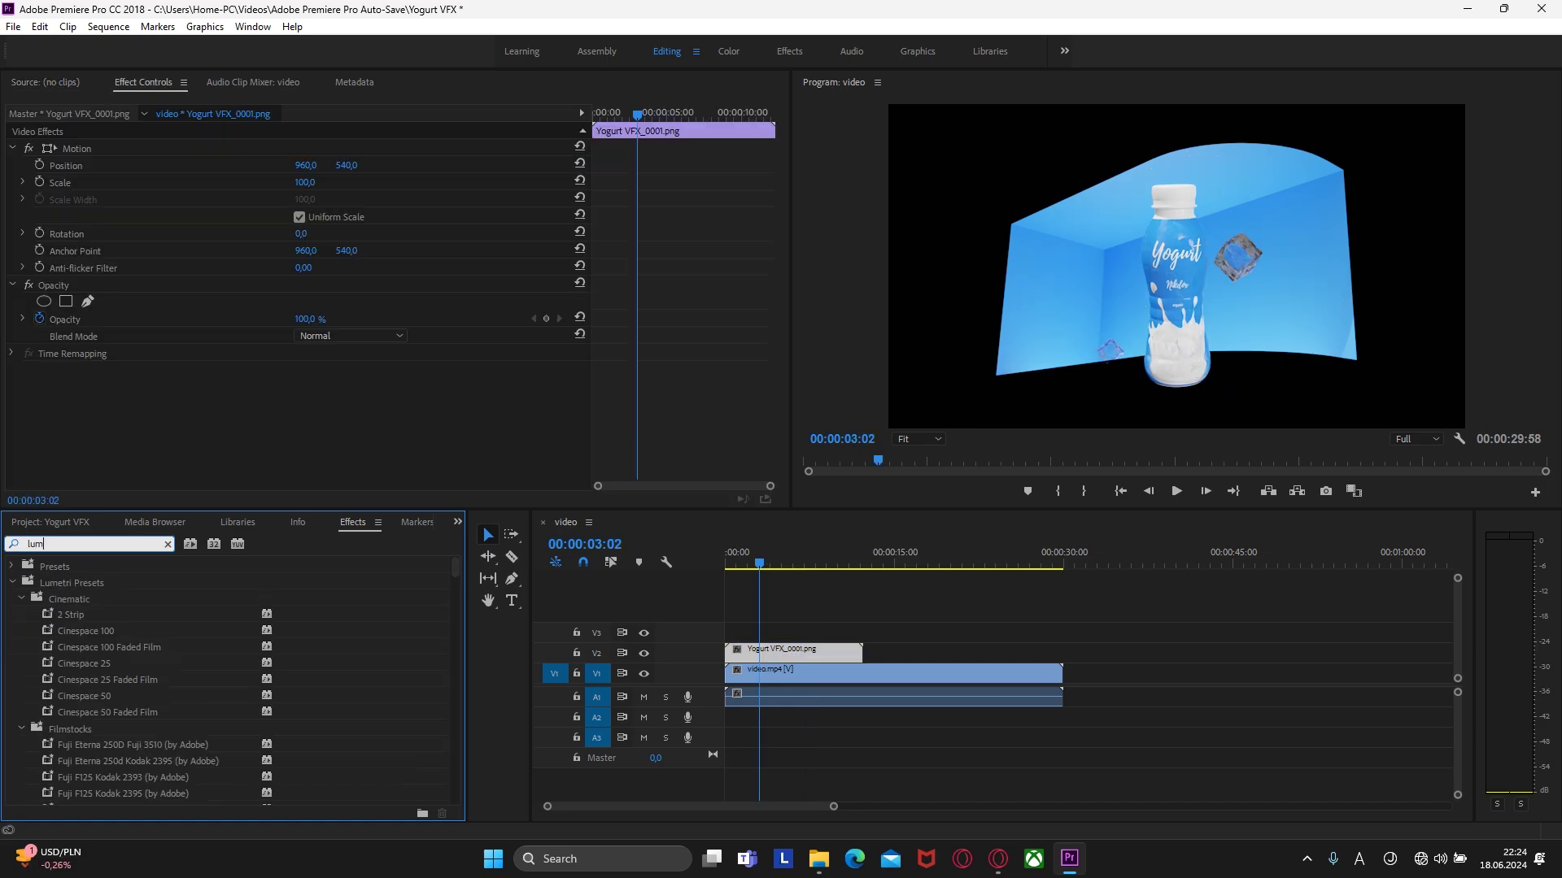
{"action": "type", "text": "ma"}
{"action": "left_click_drag", "start_coordinate": [69, 663], "coordinate": [808, 652]}
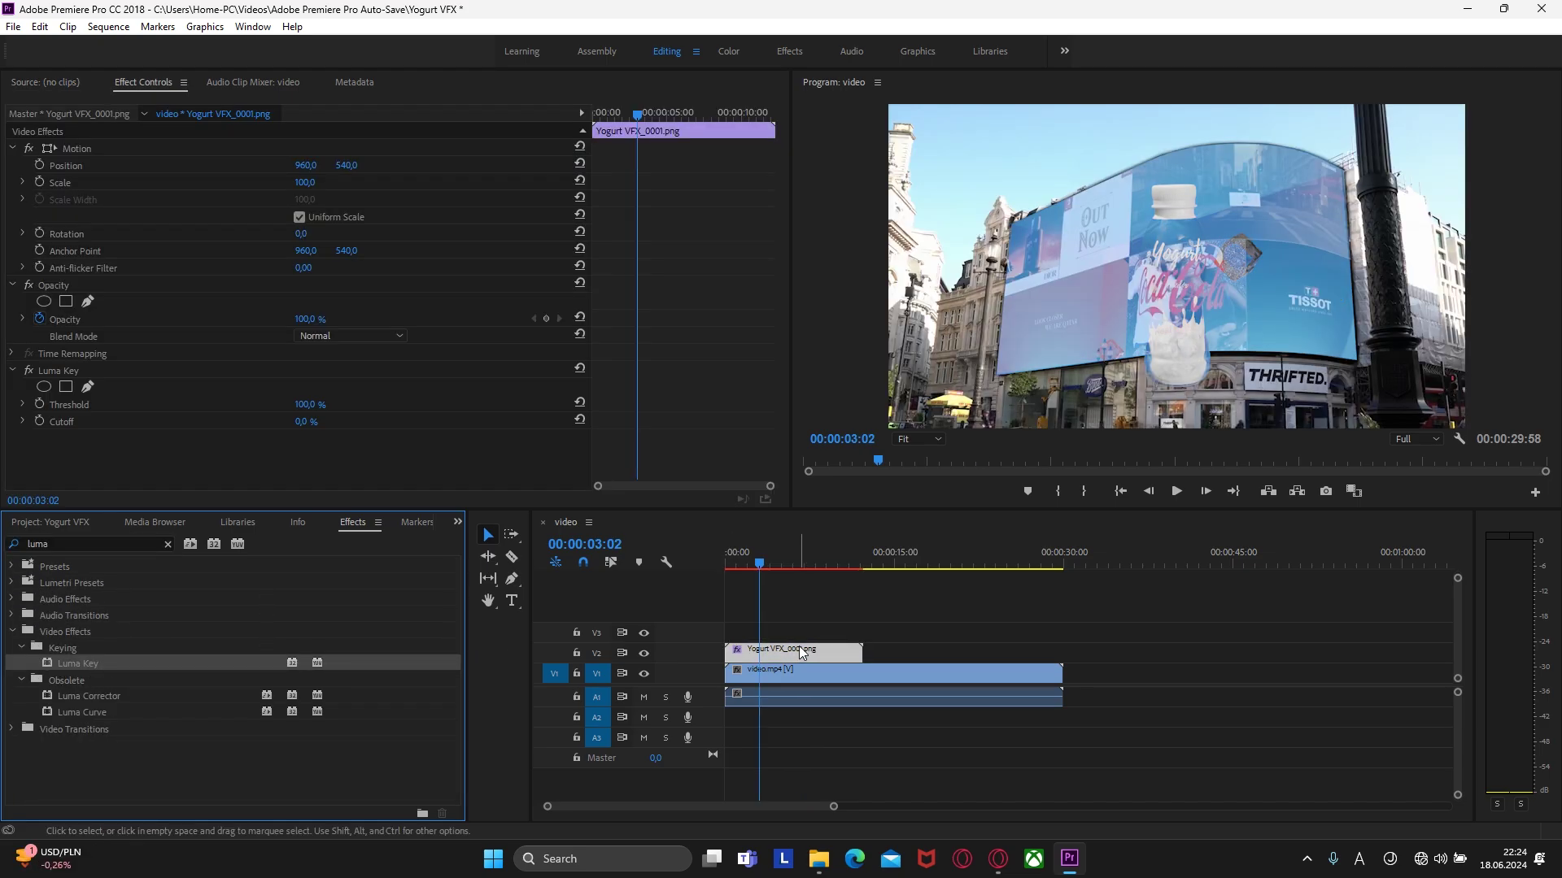
Step: Set the Luma Key threshold of the yogurt clip to about 9% and review the keyed animation over the footage
{"action": "mouse_move", "coordinate": [754, 561]}
{"action": "left_mouse_down"}
{"action": "mouse_move", "coordinate": [791, 556]}
{"action": "mouse_move", "coordinate": [747, 560]}
{"action": "left_mouse_up"}
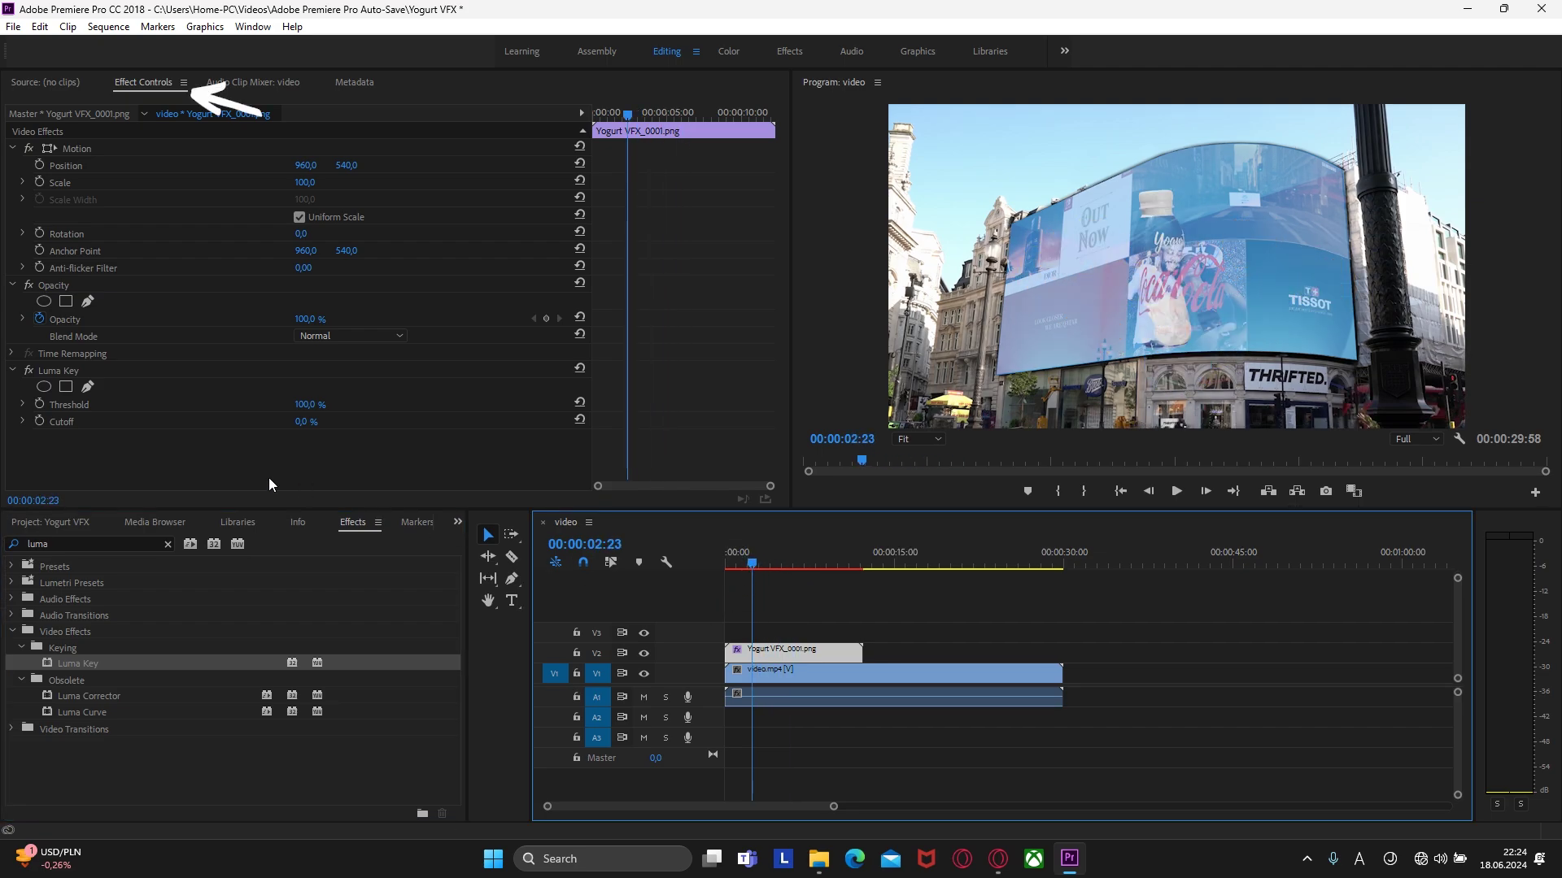
{"action": "left_click_drag", "start_coordinate": [324, 411], "coordinate": [255, 411]}
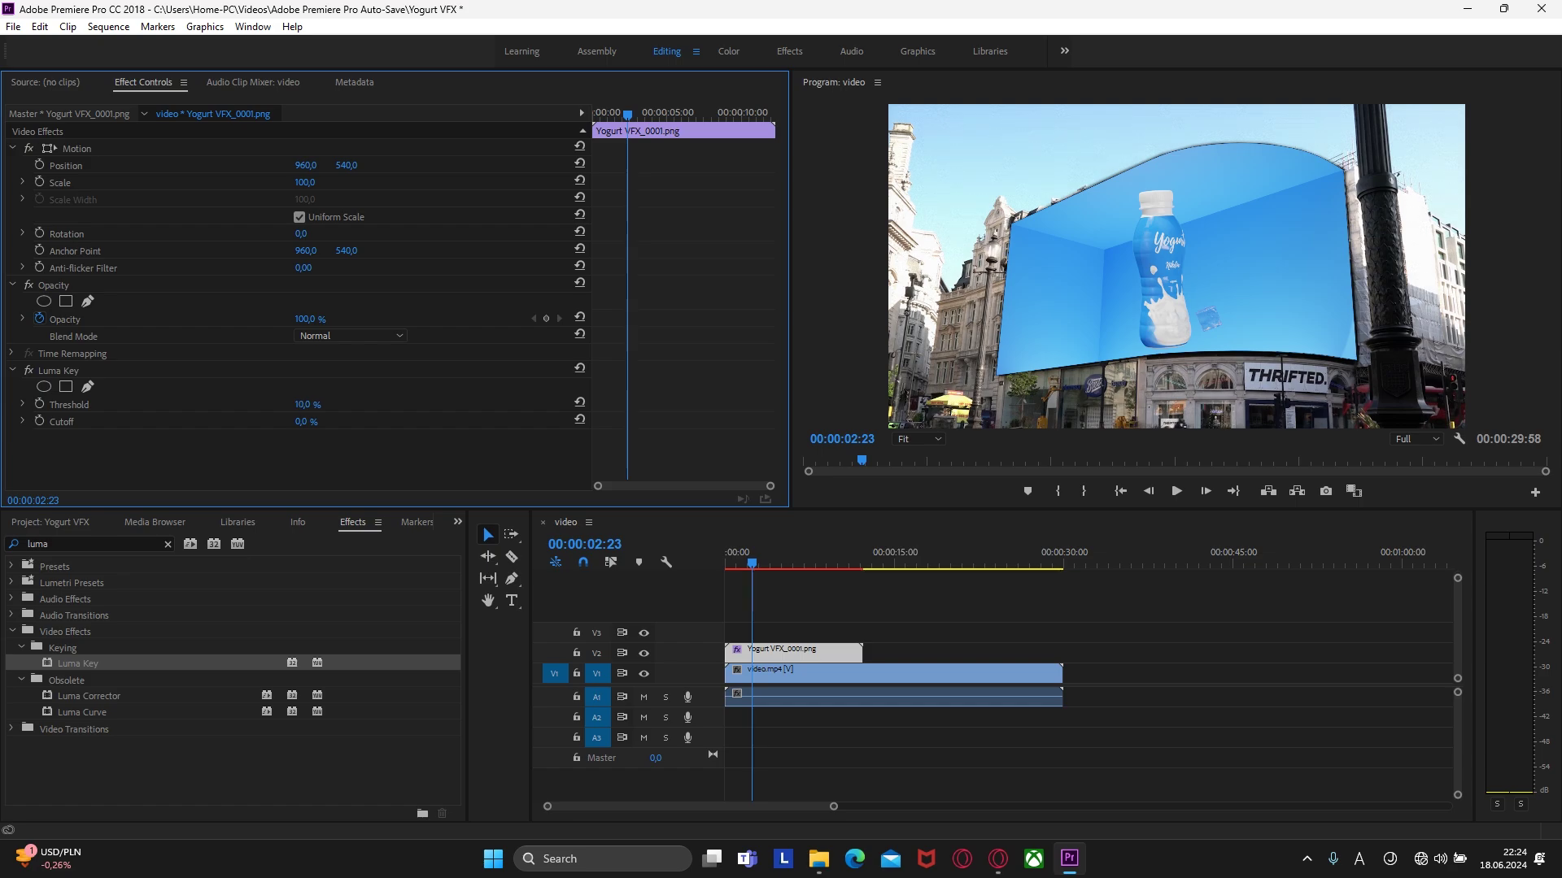
{"action": "left_click_drag", "start_coordinate": [252, 412], "coordinate": [252, 412]}
{"action": "key", "text": "c"}
{"action": "key", "text": "space"}
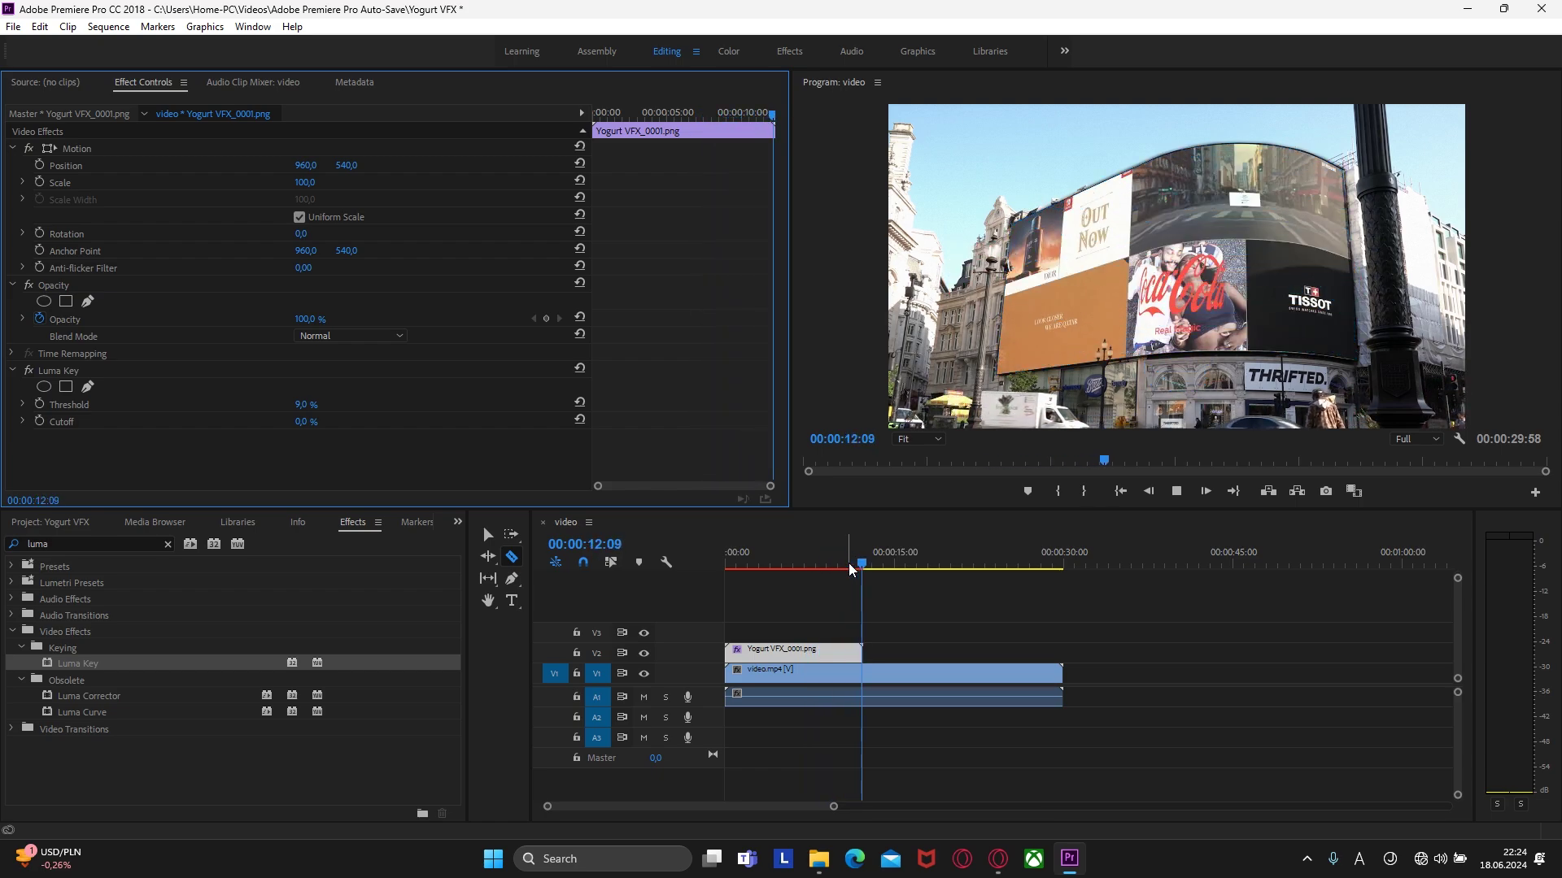
{"action": "left_click_drag", "start_coordinate": [884, 572], "coordinate": [778, 571]}
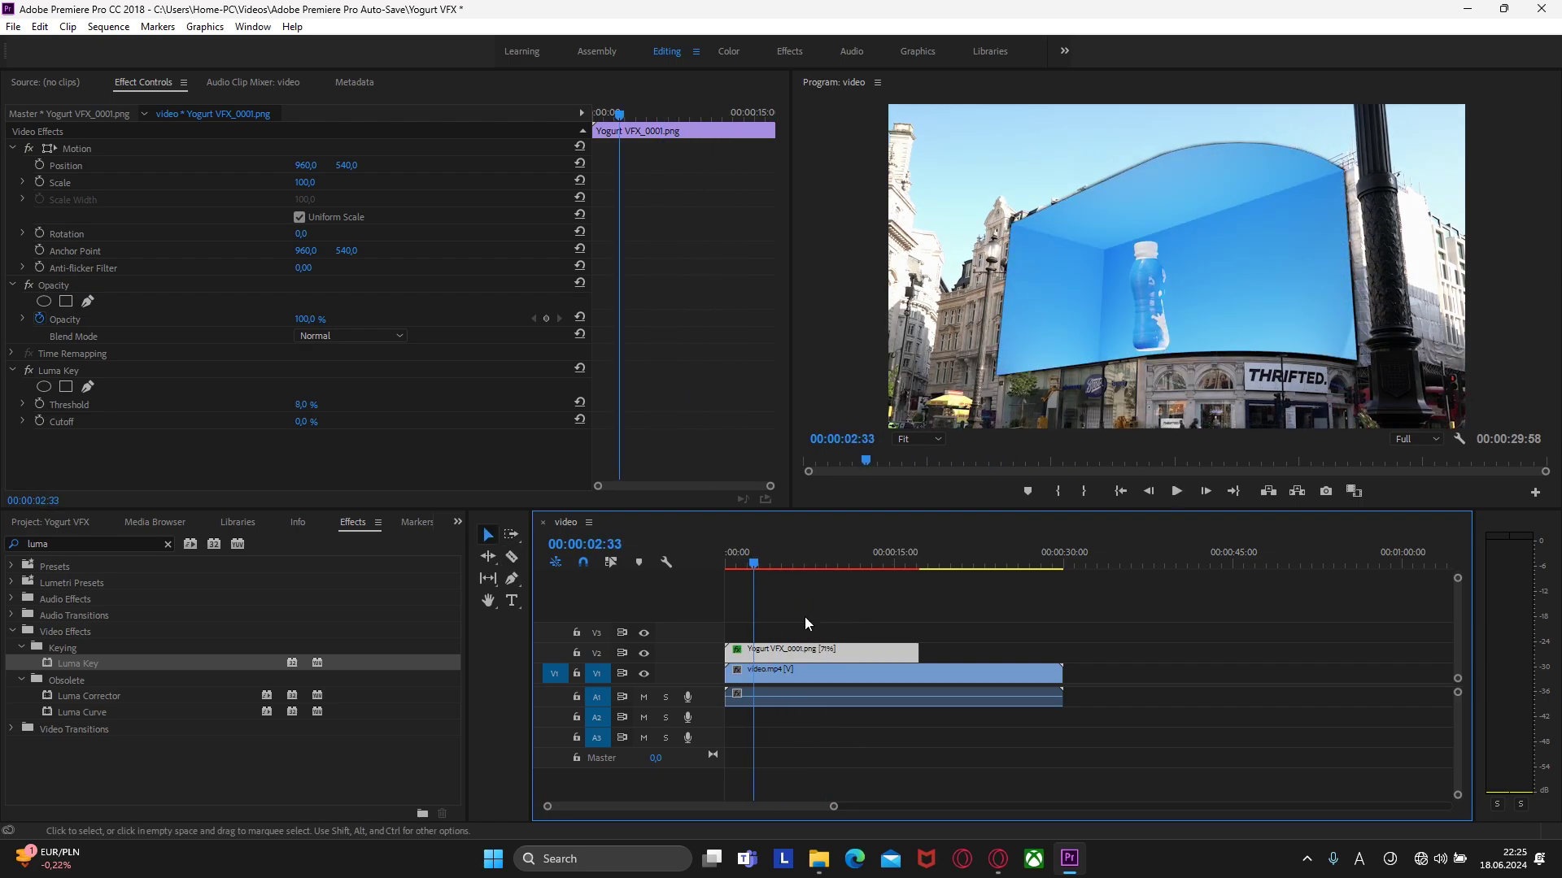
Step: Switch to the Color workspace and raise the yogurt clip's Lumetri contrast to about 33
{"action": "left_click", "coordinate": [729, 52]}
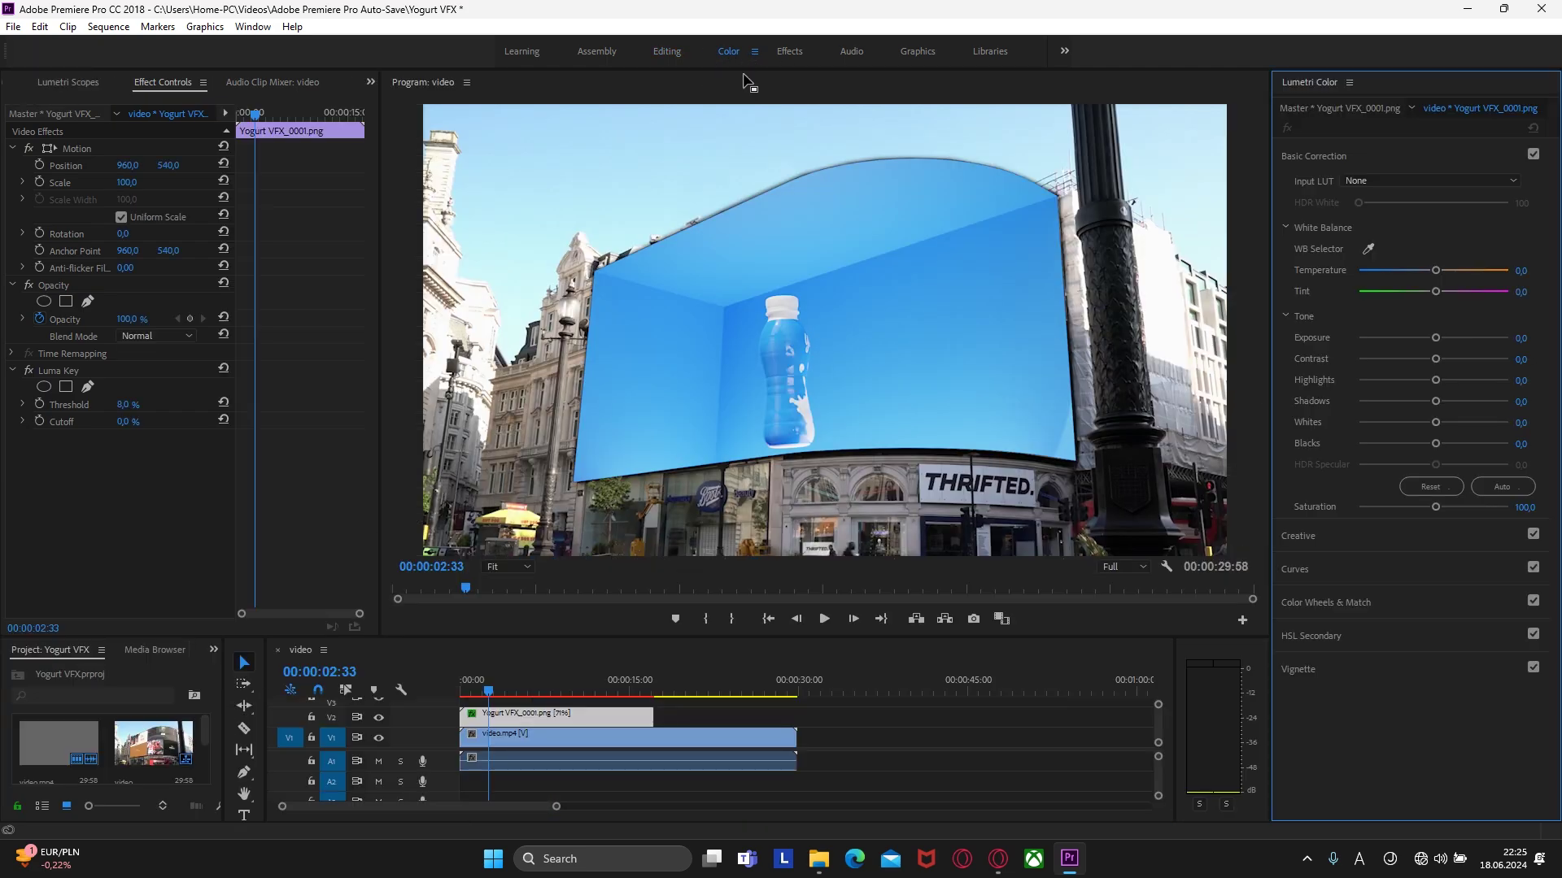
{"action": "left_click", "coordinate": [525, 717]}
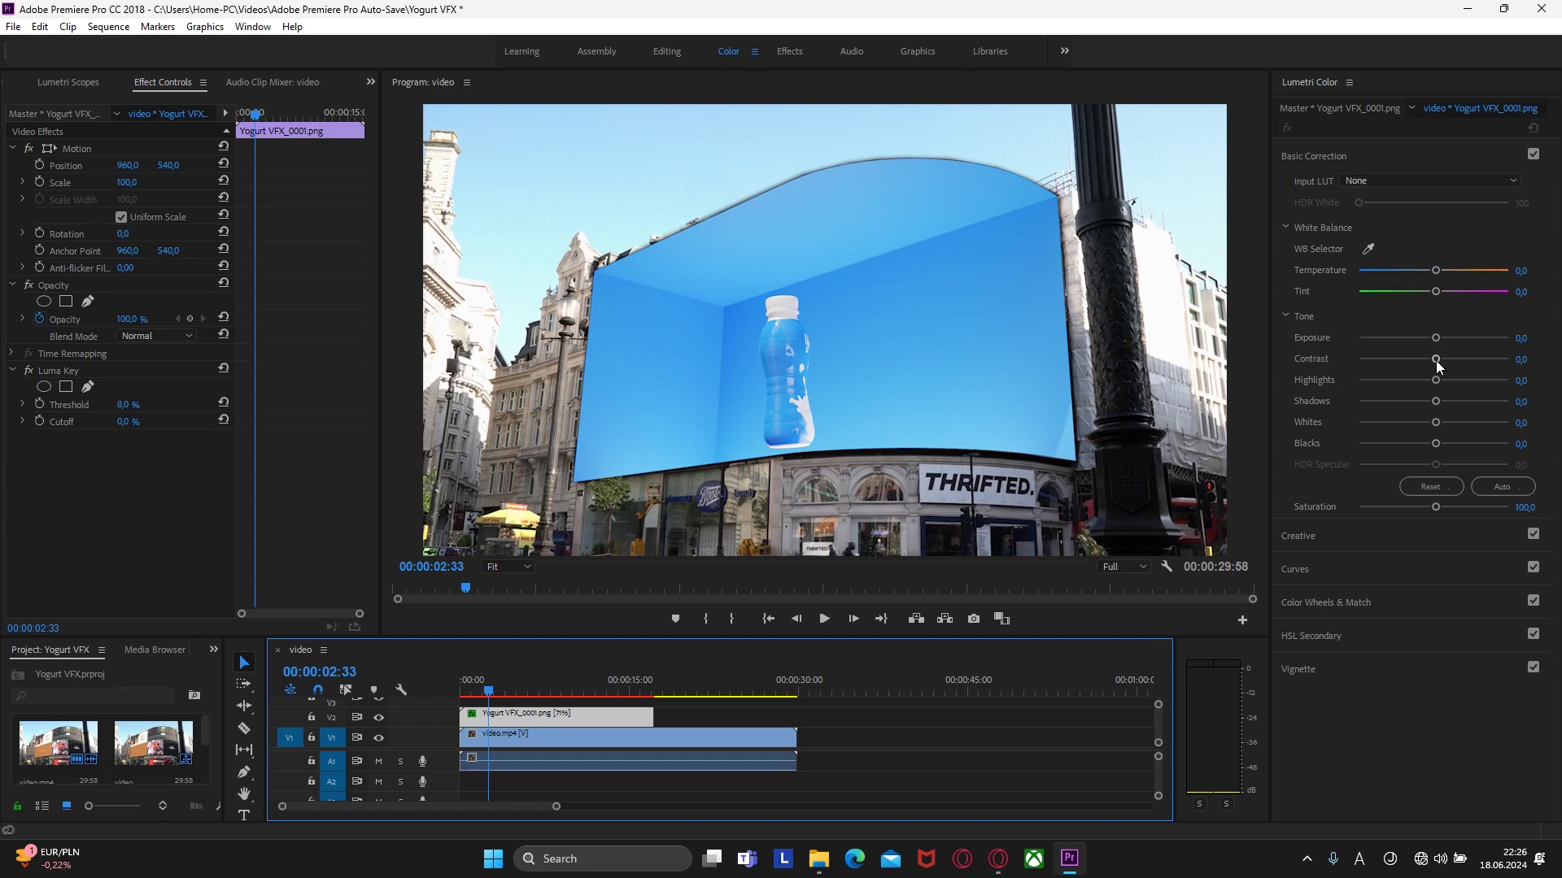
{"action": "left_click_drag", "start_coordinate": [1437, 359], "coordinate": [1457, 358]}
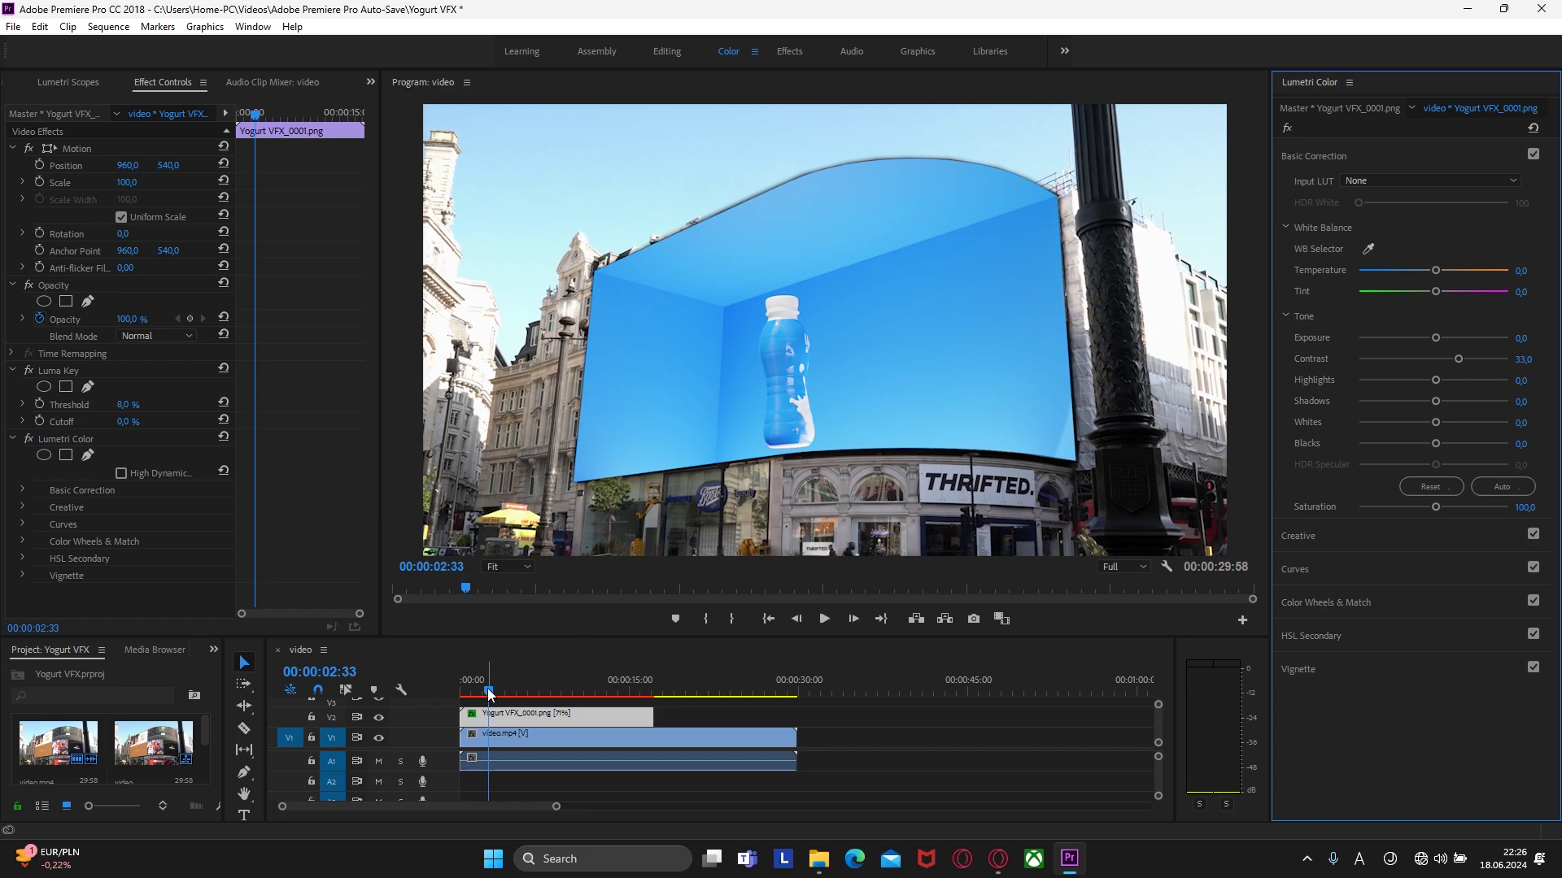
{"action": "left_click", "coordinate": [537, 692]}
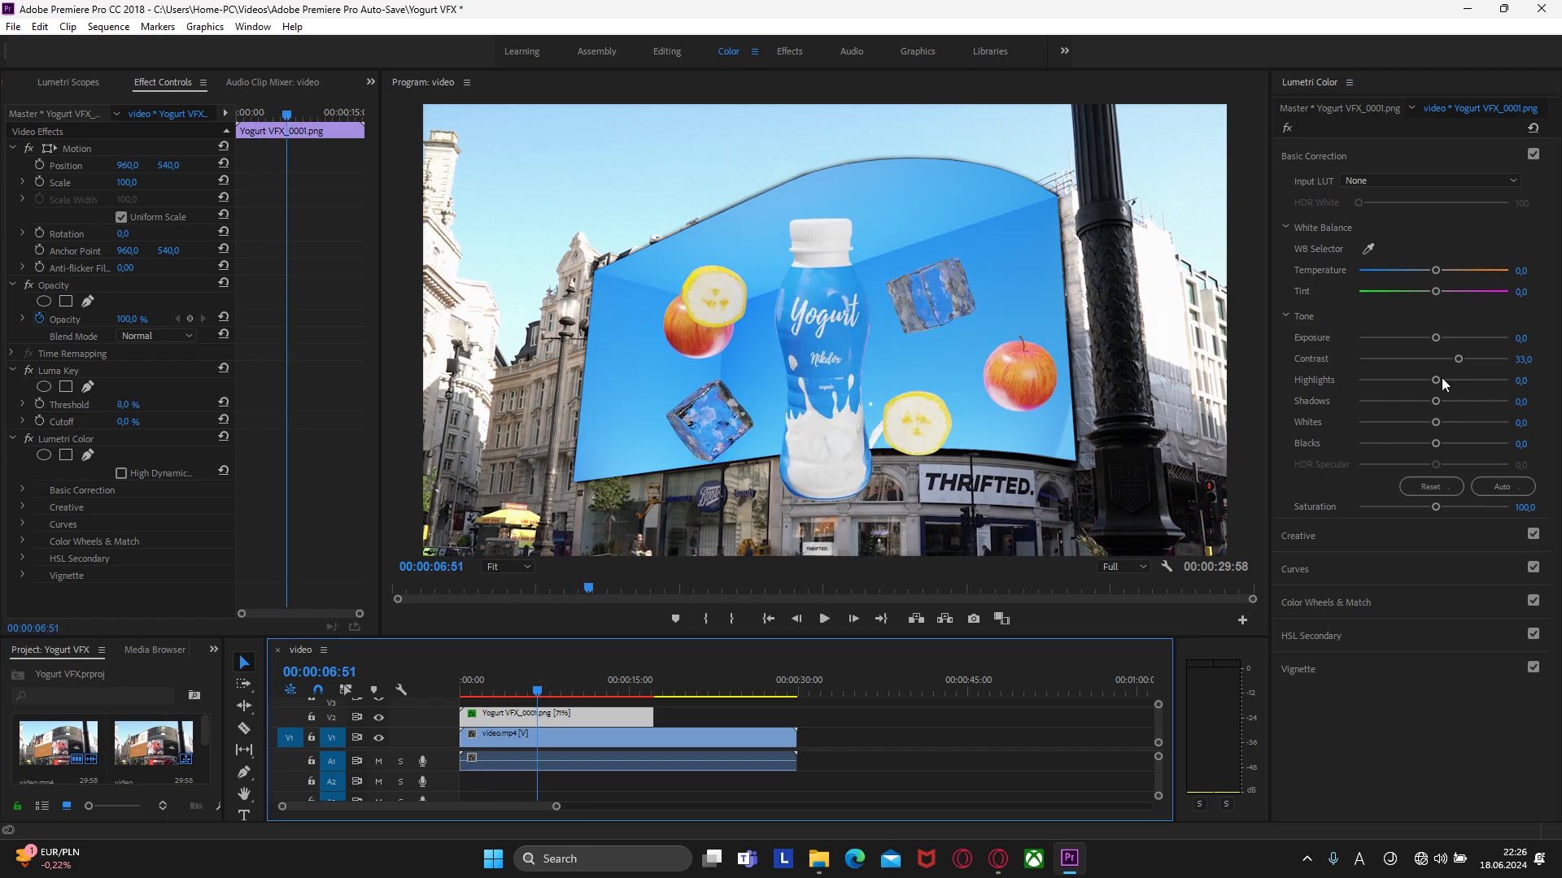
Step: Set the yogurt clip's highlights to about -37, shadows to about -17 and saturation to about 111
{"action": "mouse_move", "coordinate": [1442, 377]}
{"action": "left_mouse_down"}
{"action": "mouse_move", "coordinate": [1381, 393]}
{"action": "mouse_move", "coordinate": [1442, 390]}
{"action": "left_mouse_up"}
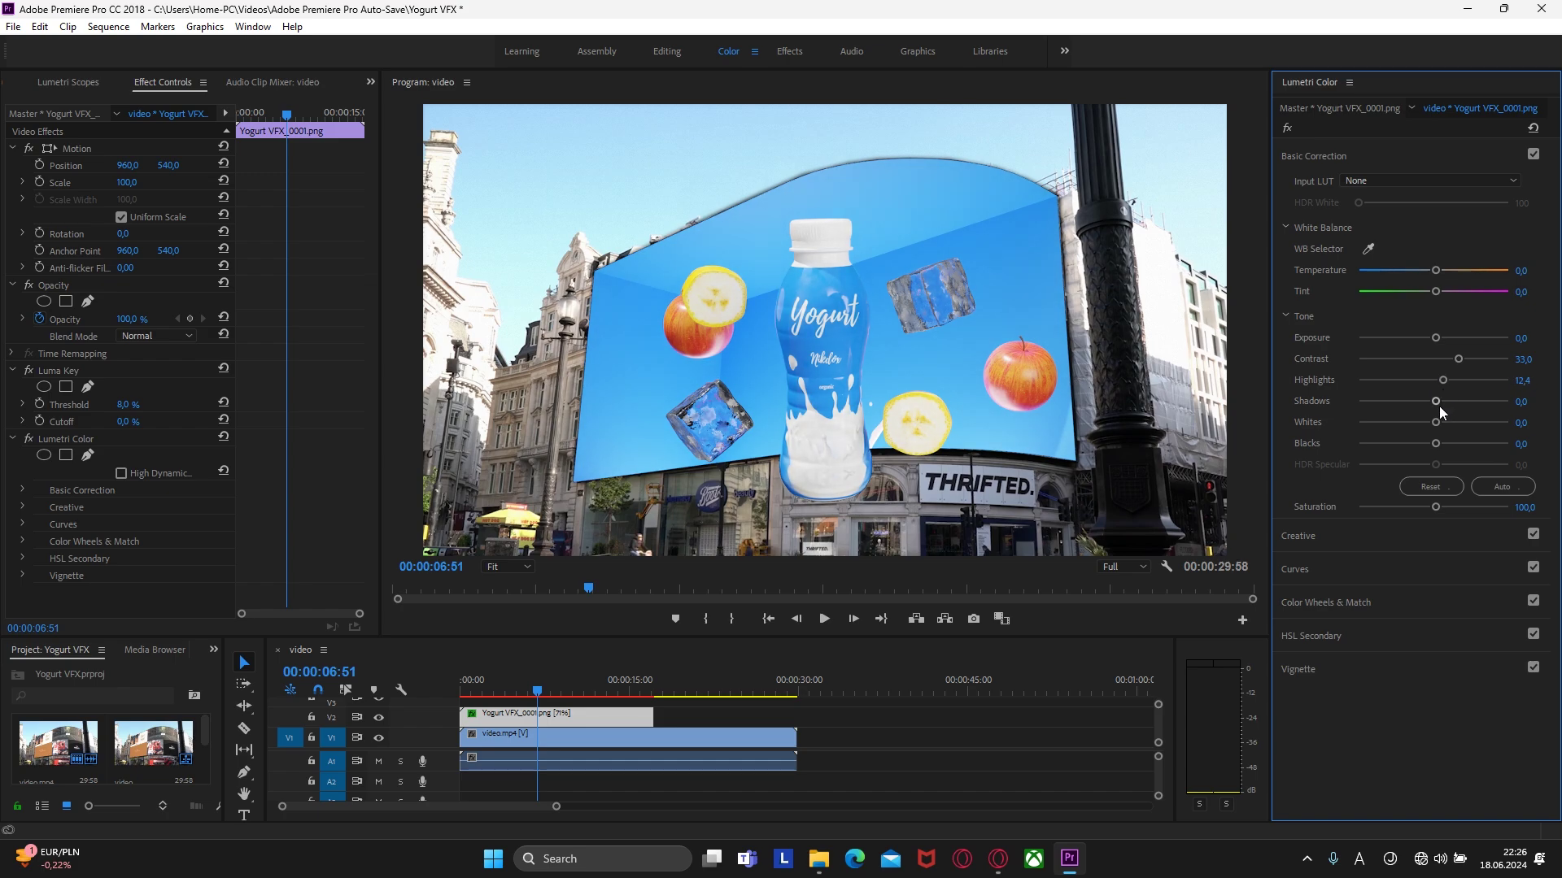
{"action": "left_click_drag", "start_coordinate": [1436, 402], "coordinate": [1406, 385]}
{"action": "left_click_drag", "start_coordinate": [1436, 508], "coordinate": [1441, 505]}
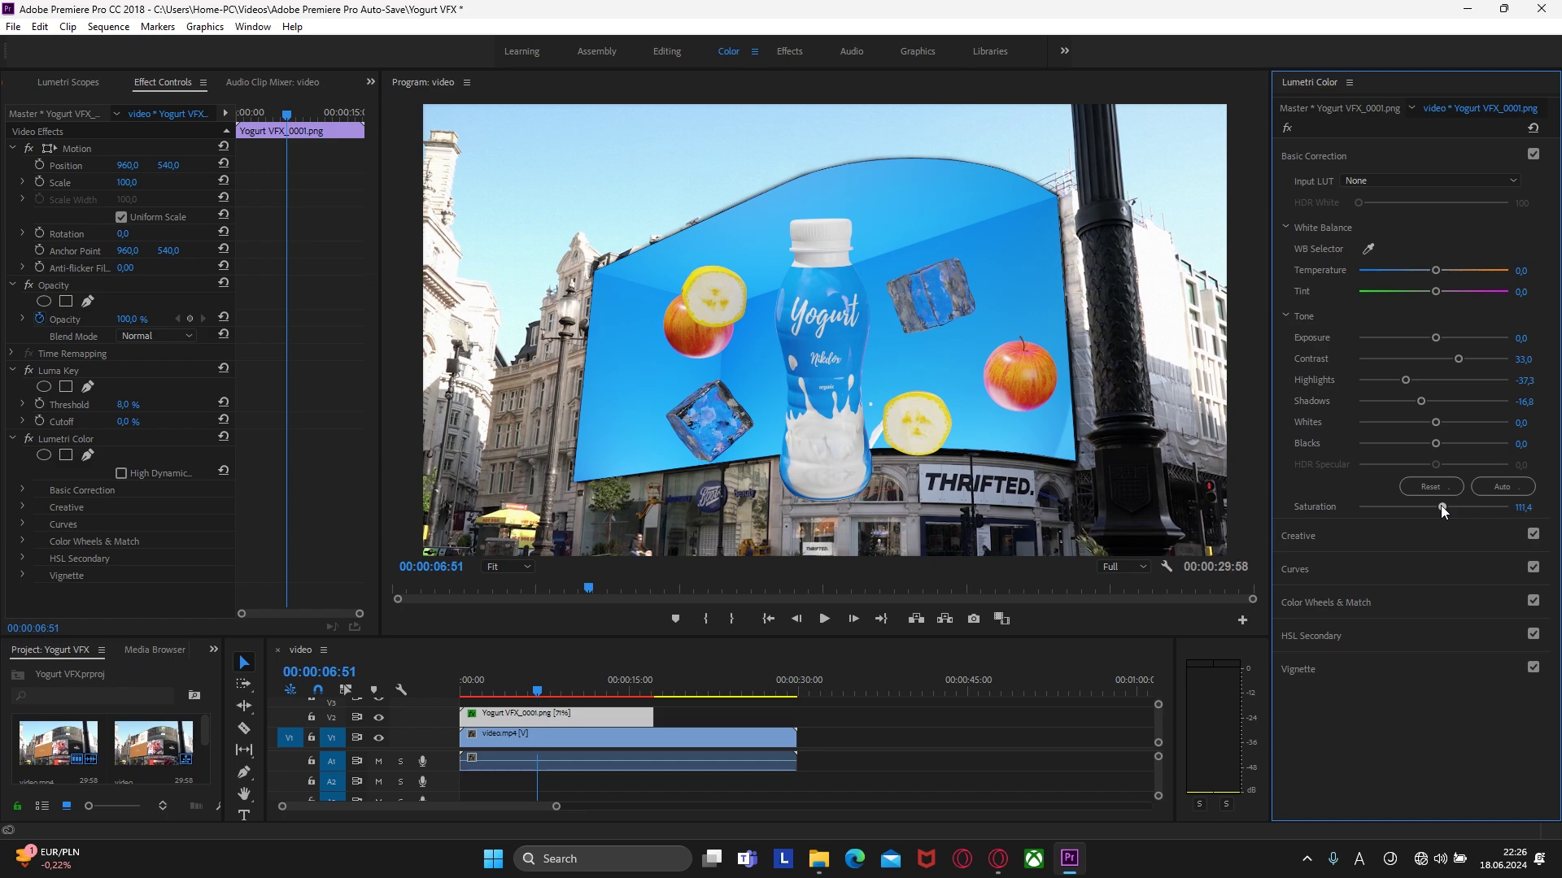
{"action": "left_click", "coordinate": [1528, 507]}
Step: Apply the creative look Fuji ETERNA 250D Fuji 3510 (by Adobe) to the yogurt clip with an intensity of 17
{"action": "left_click", "coordinate": [1313, 535]}
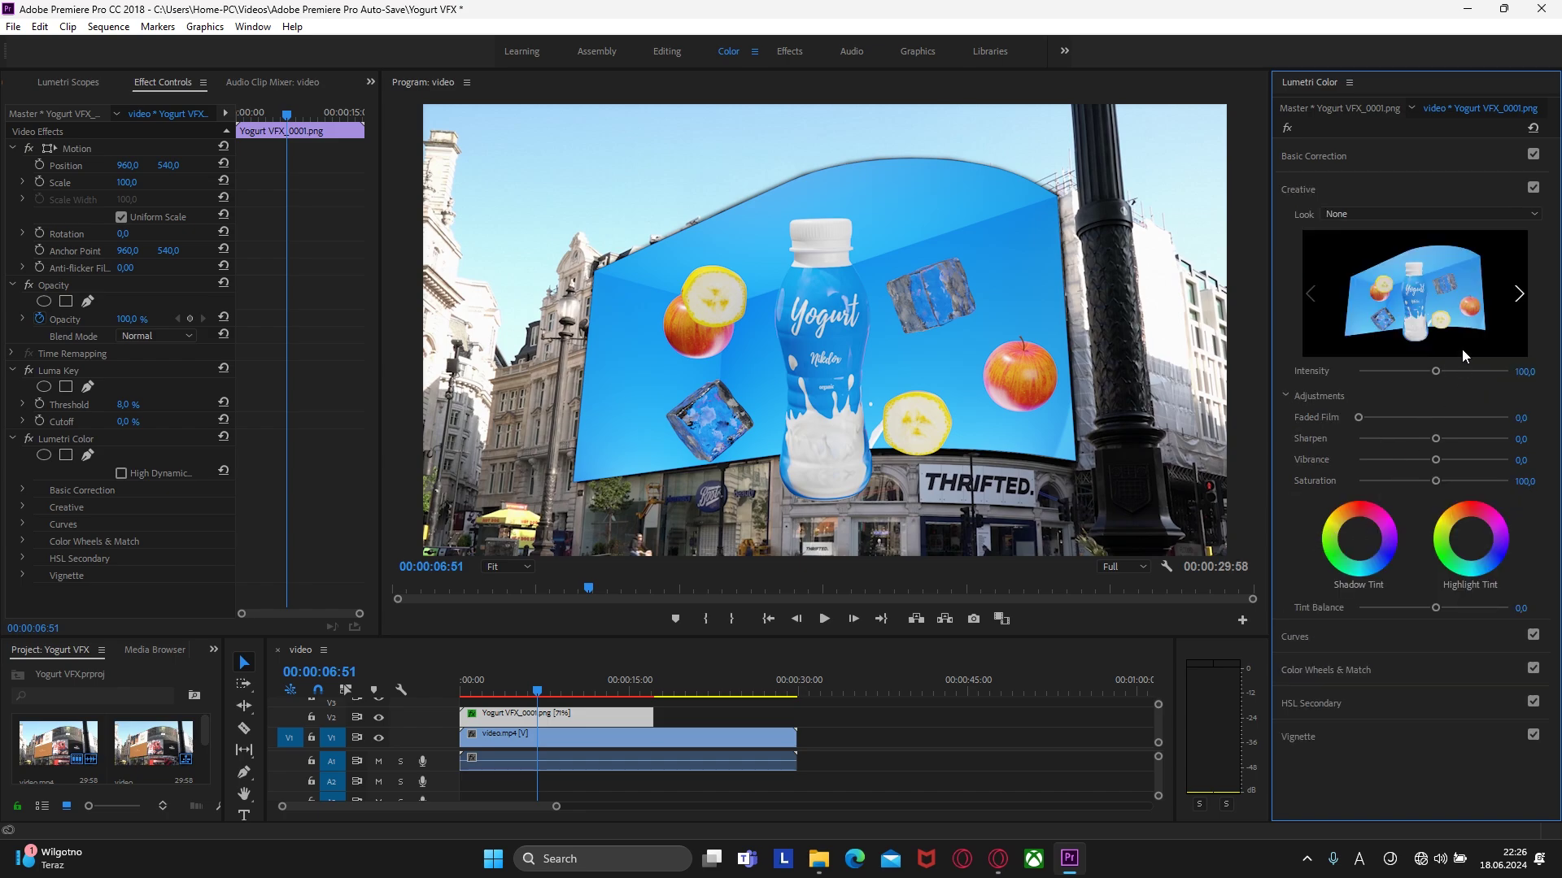
{"action": "left_click", "coordinate": [1519, 295]}
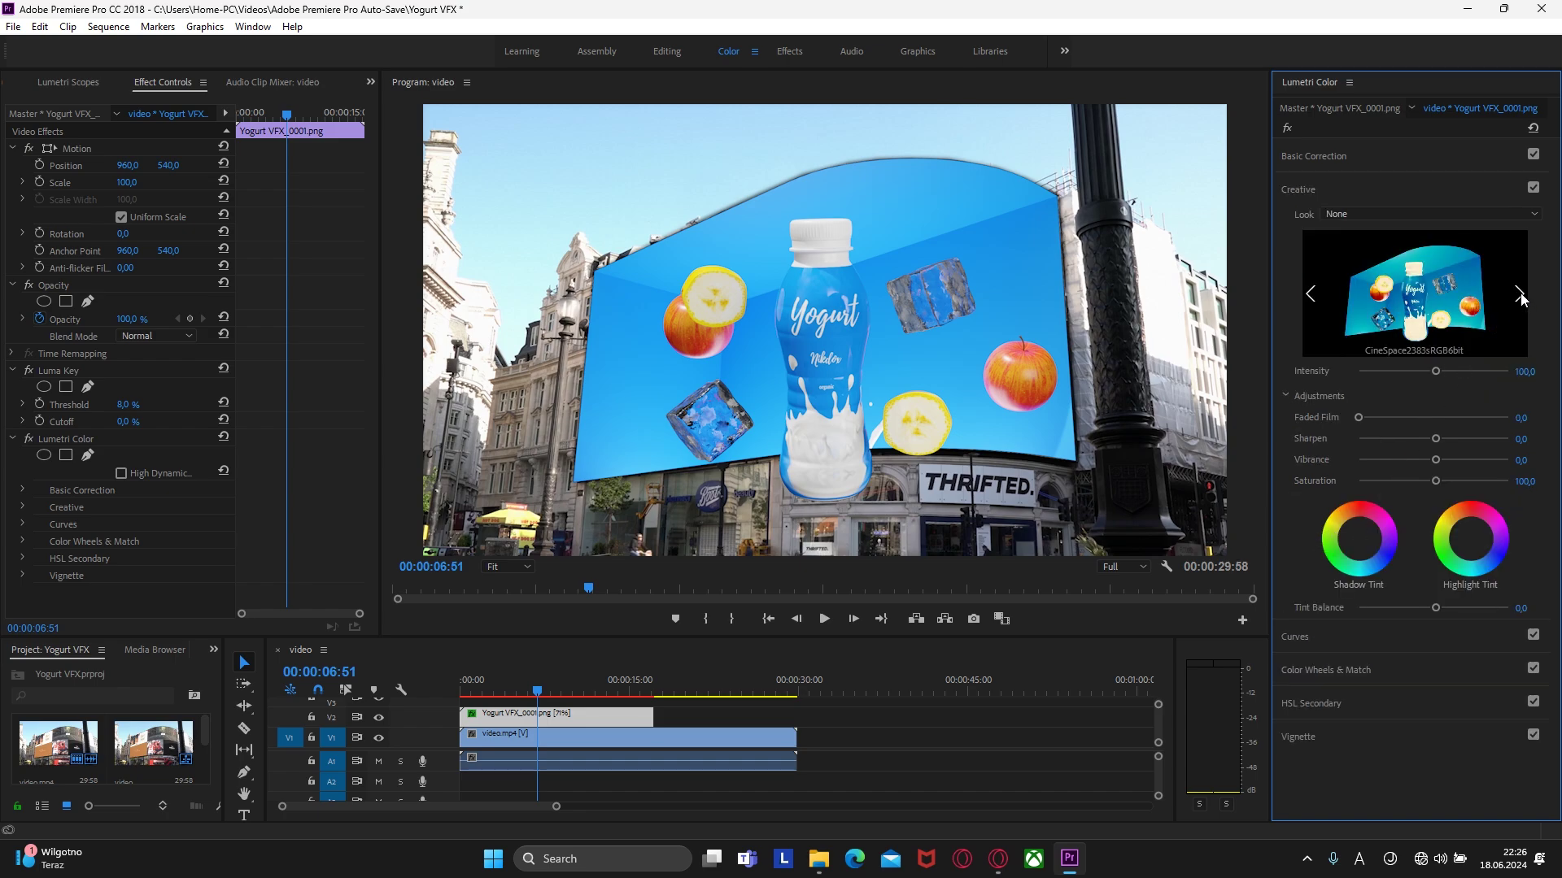
{"action": "left_click", "coordinate": [1520, 296]}
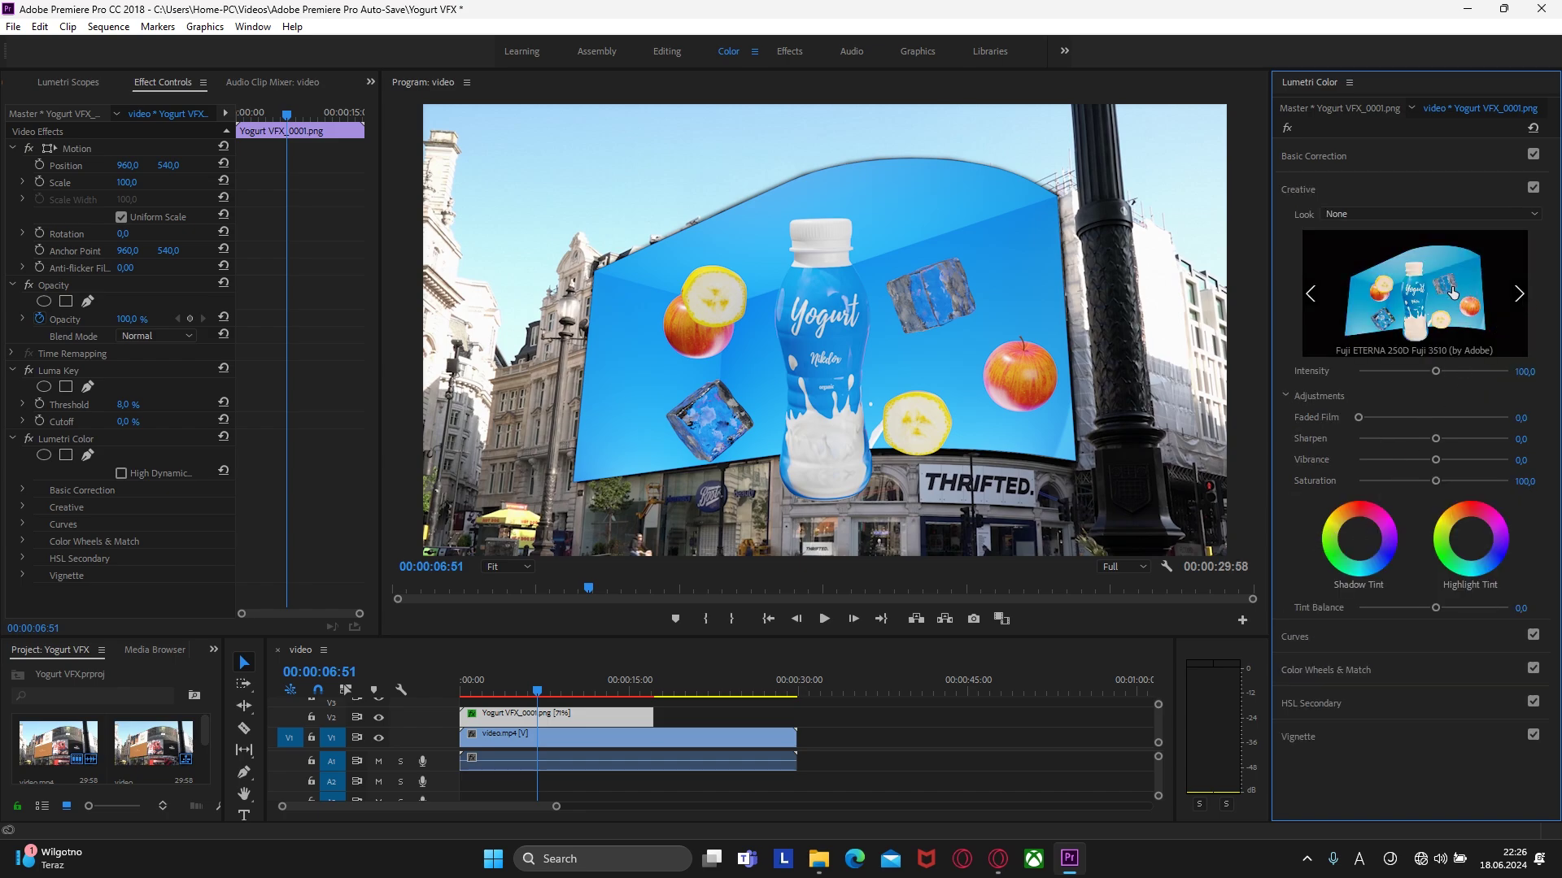
{"action": "left_click", "coordinate": [1452, 288]}
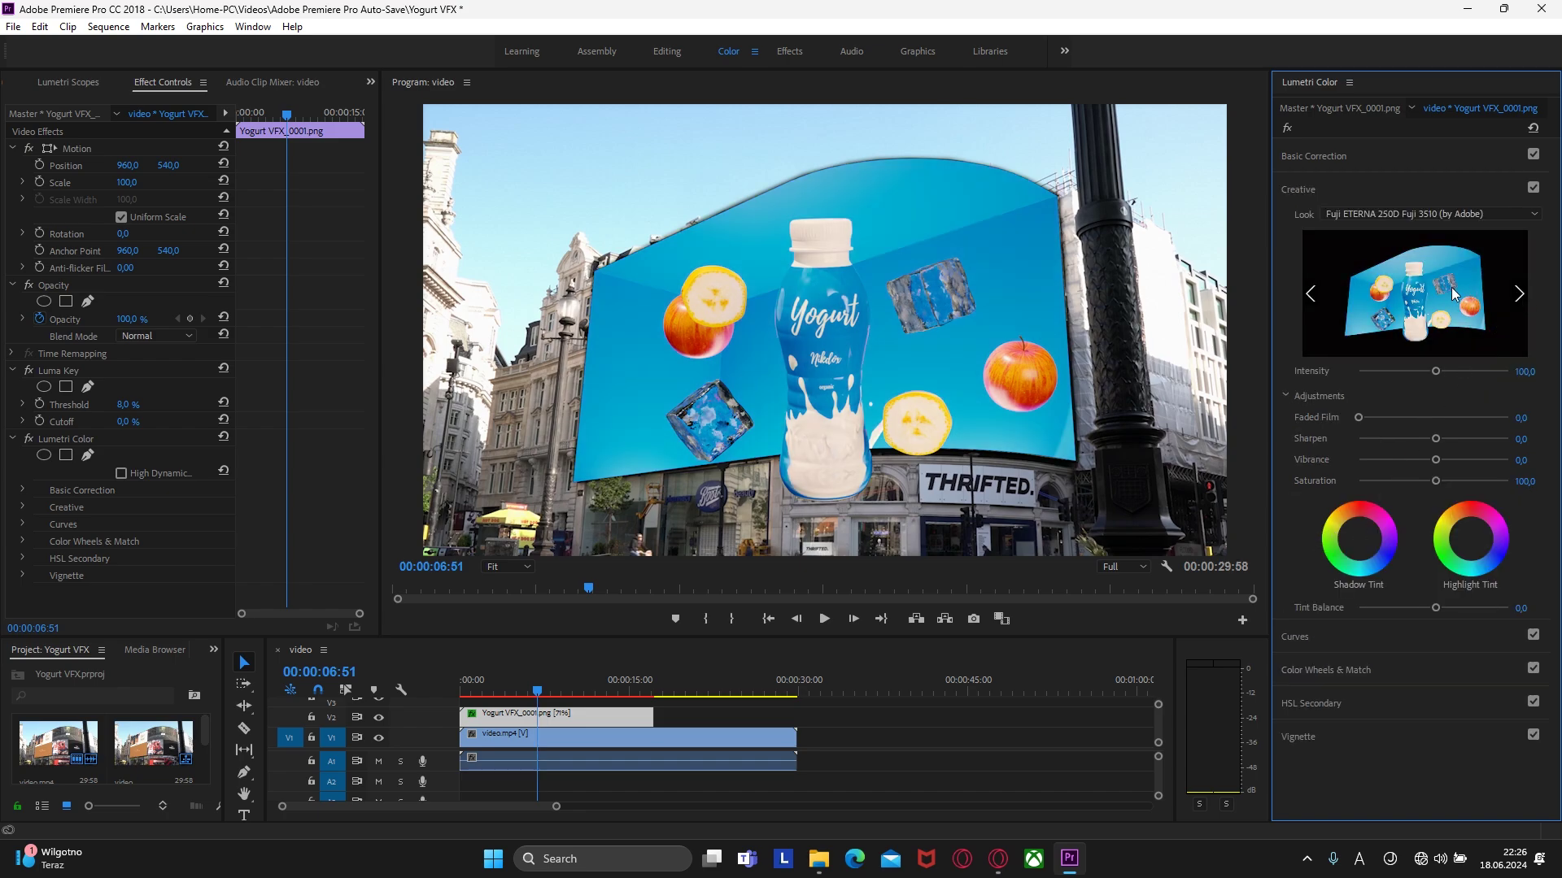
{"action": "left_click", "coordinate": [1525, 371]}
{"action": "key", "text": "BackSpace"}
{"action": "type", "text": "17"}
{"action": "key", "text": "Return"}
{"action": "mouse_move", "coordinate": [537, 692]}
{"action": "left_mouse_down"}
{"action": "mouse_move", "coordinate": [631, 691]}
{"action": "mouse_move", "coordinate": [448, 698]}
{"action": "mouse_move", "coordinate": [522, 697]}
{"action": "left_mouse_up"}
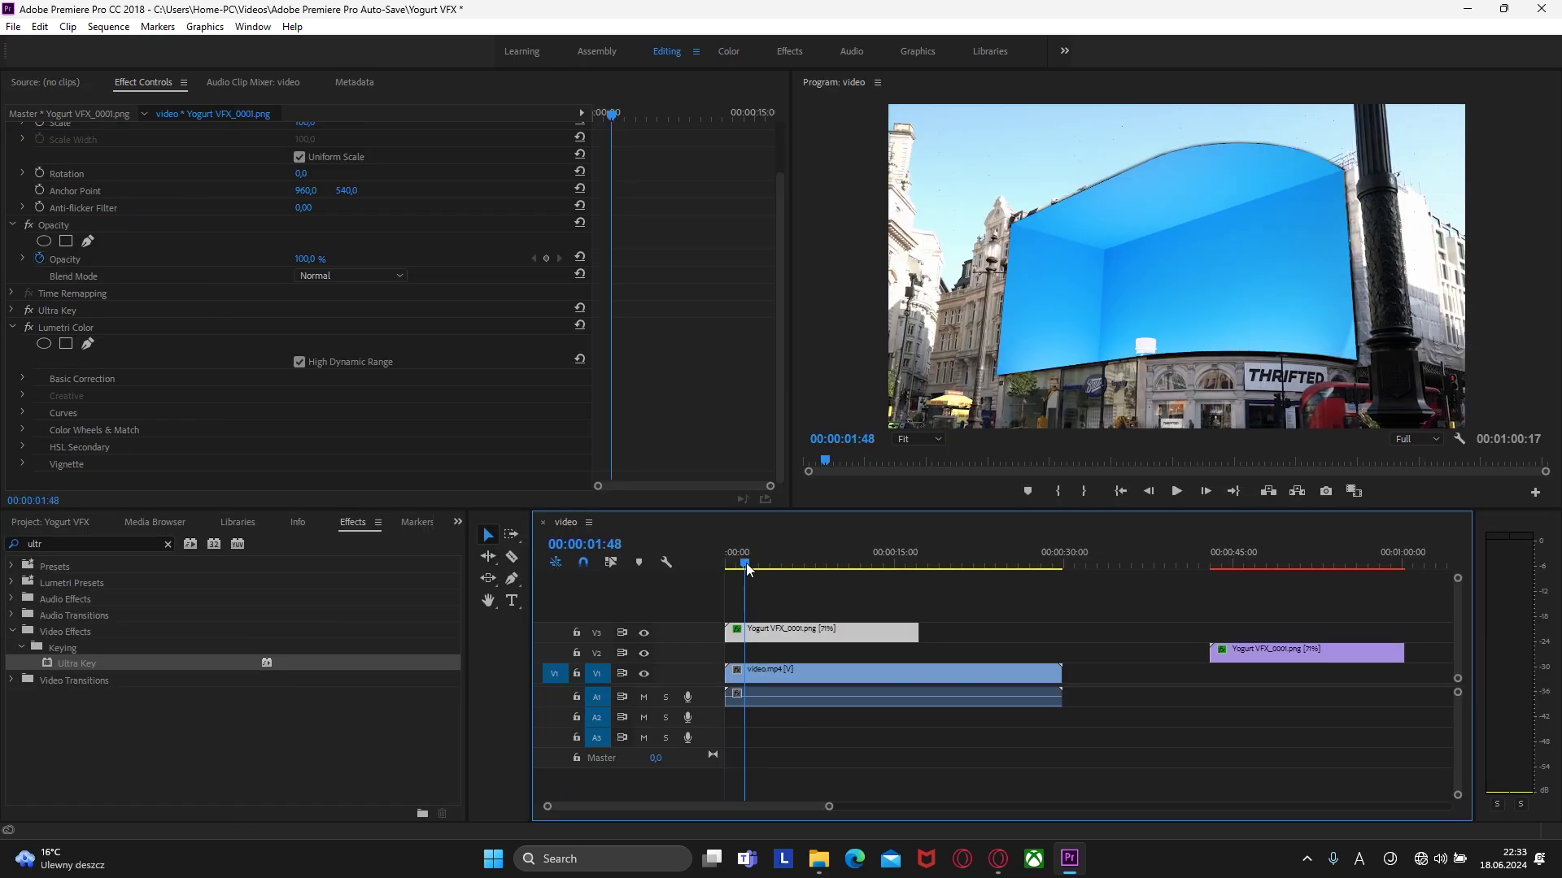
Step: Place a copy of the base clip video.mp4 on track V4, directly above the yogurt clip
{"action": "left_click_drag", "start_coordinate": [746, 564], "coordinate": [745, 565]}
{"action": "left_click", "coordinate": [763, 669]}
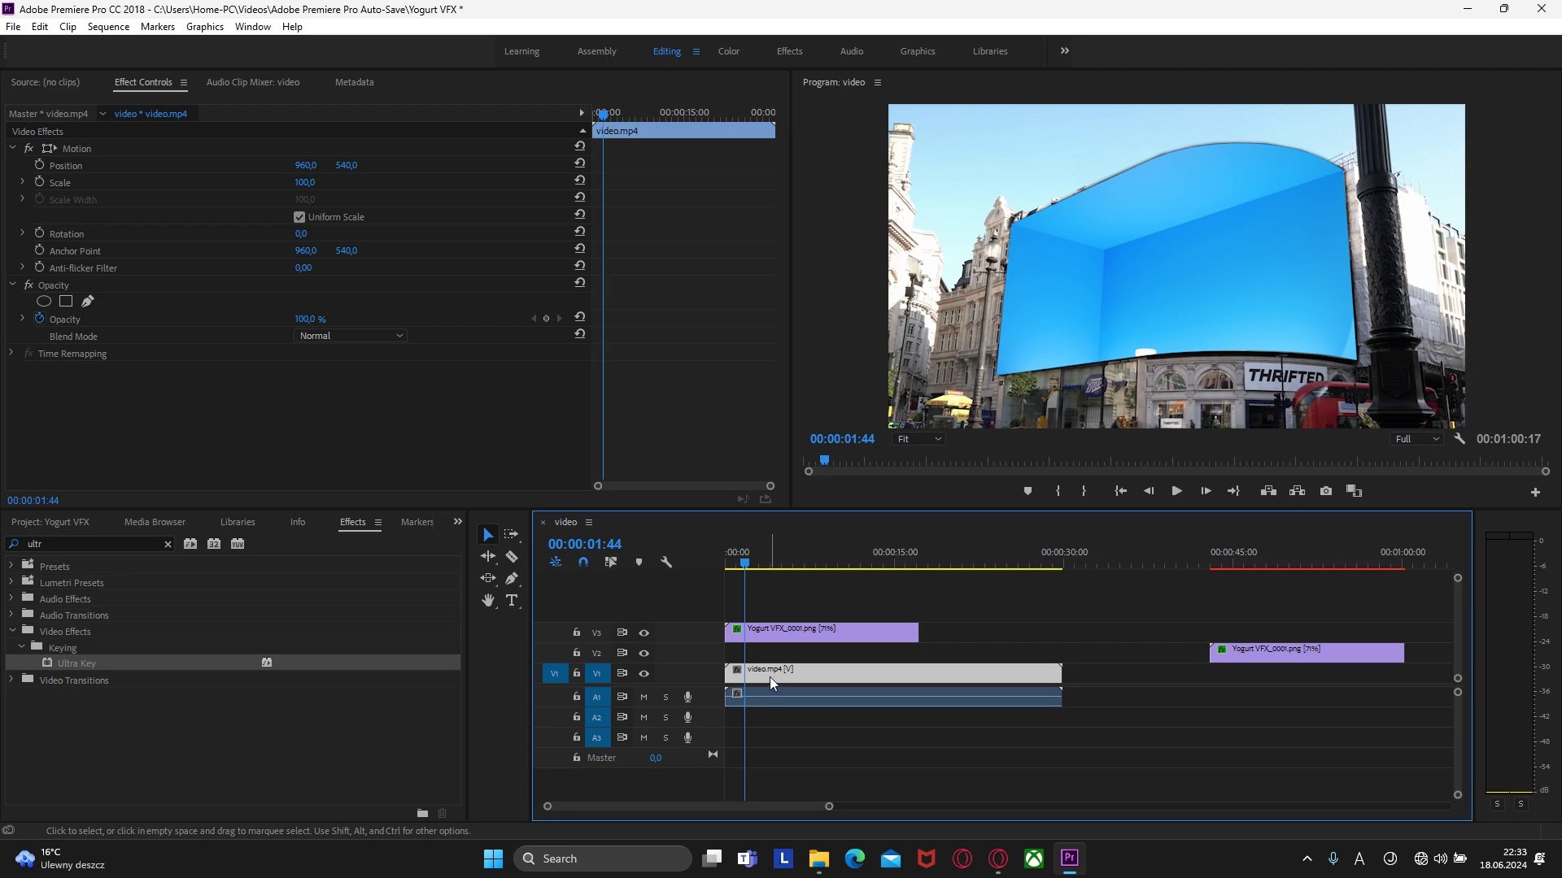
{"action": "left_click_drag", "start_coordinate": [770, 673], "coordinate": [769, 617]}
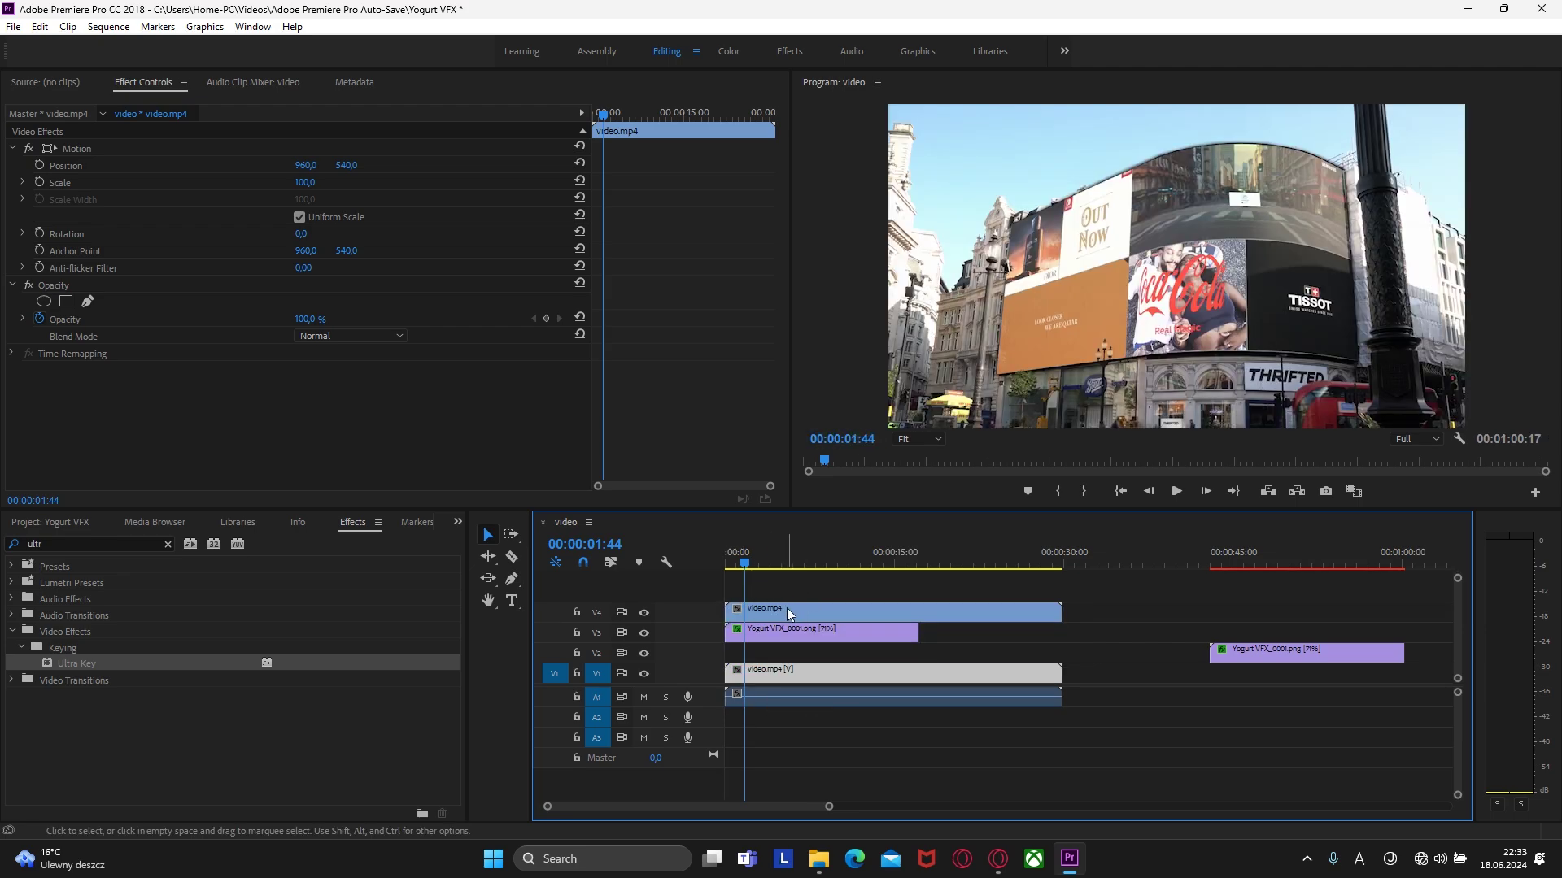
{"action": "left_click", "coordinate": [785, 609]}
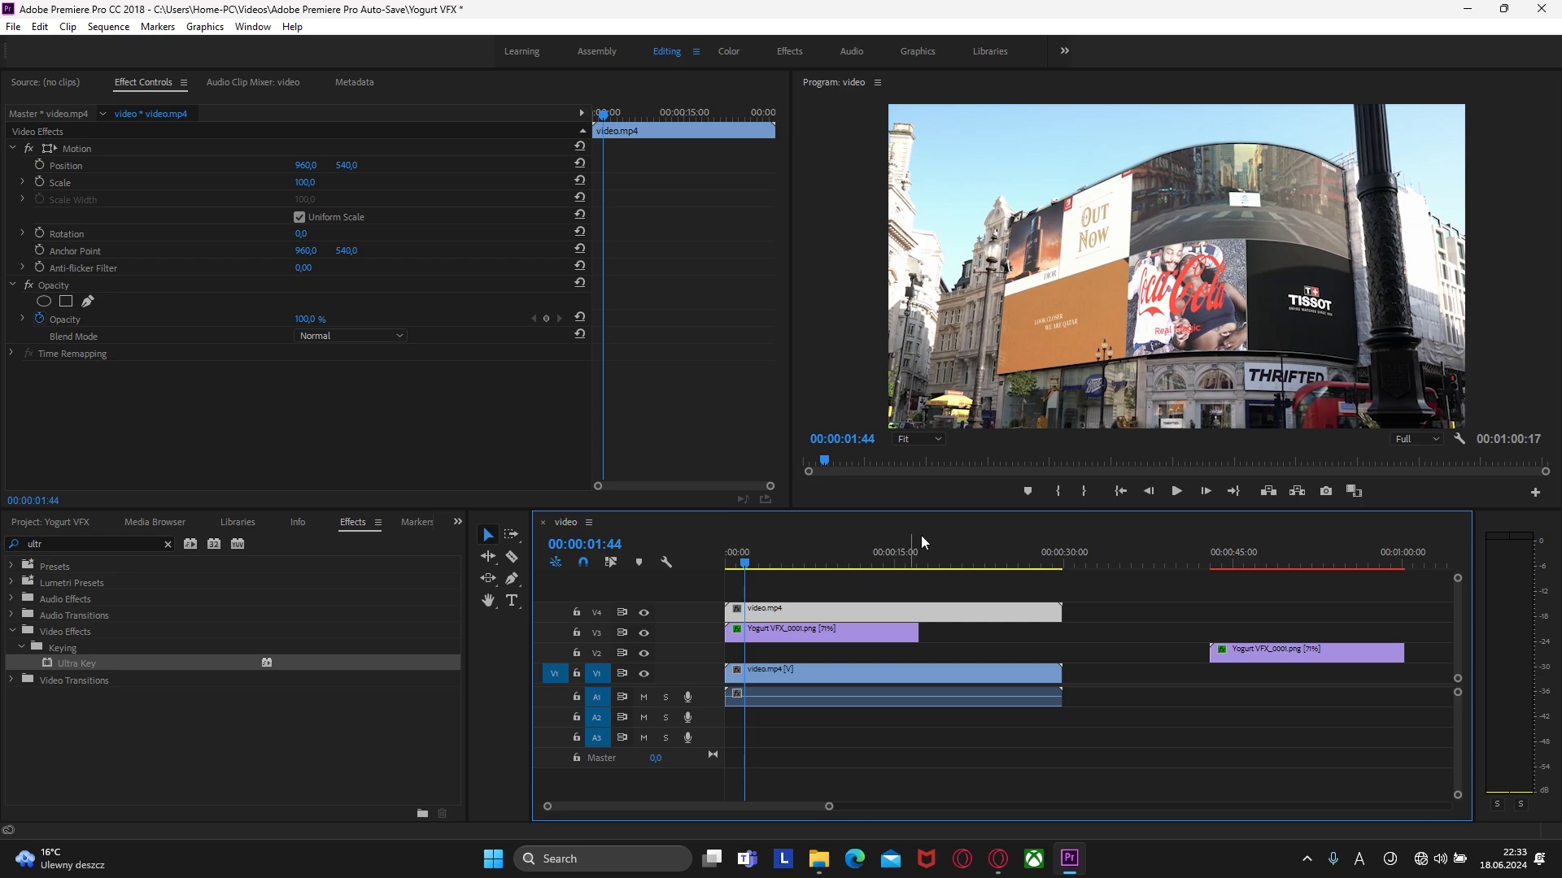
Step: Add a free-draw opacity mask to the video.mp4 copy on V4, with the preview magnified to 200%
{"action": "left_click", "coordinate": [934, 440]}
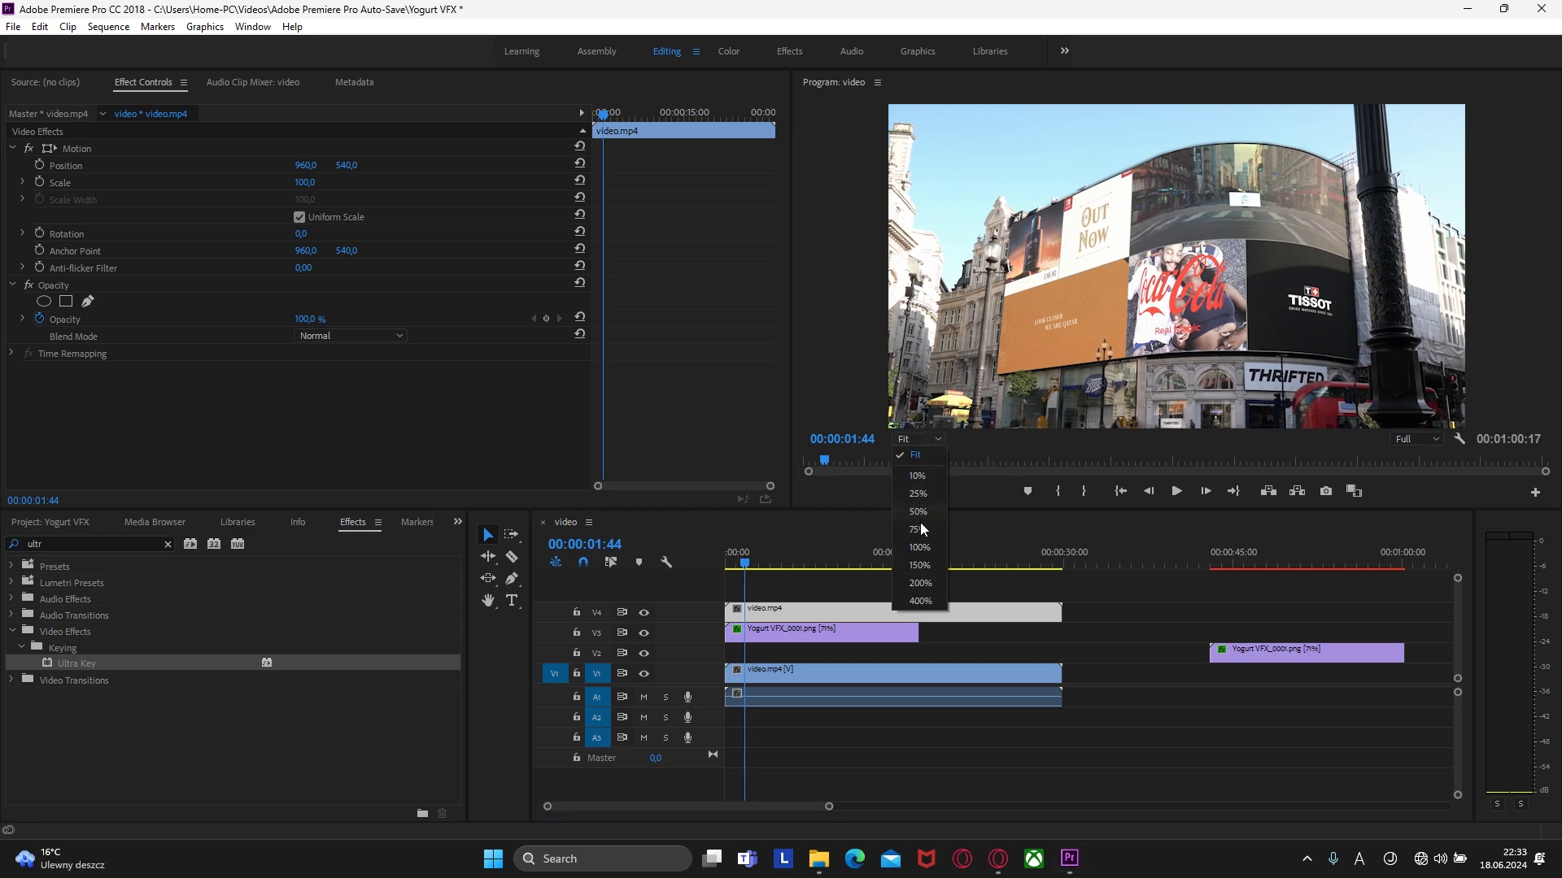
{"action": "left_click", "coordinate": [924, 582]}
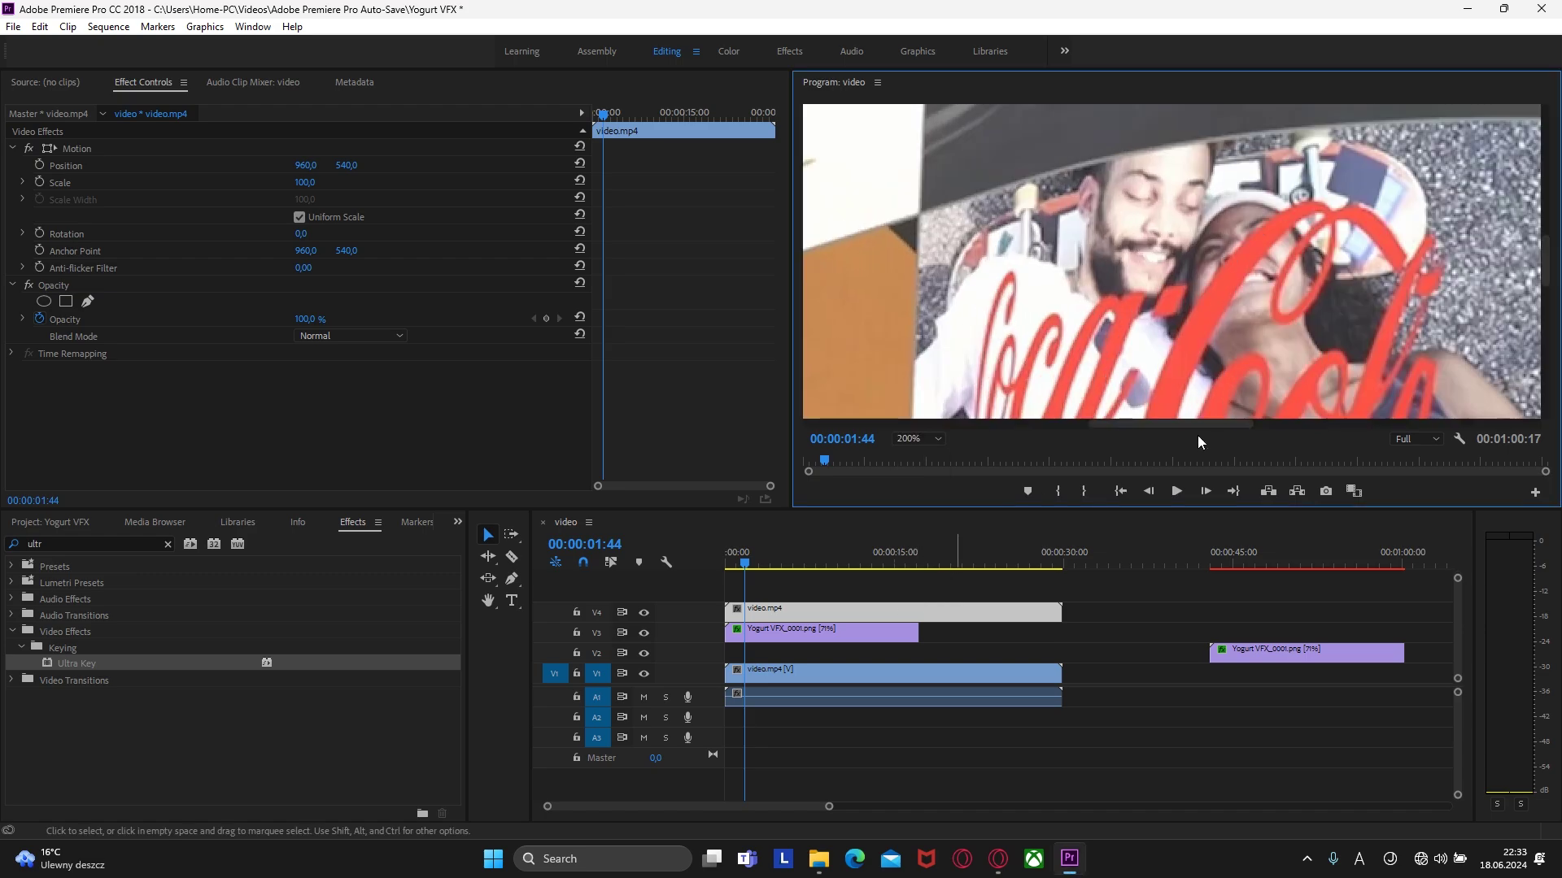
{"action": "left_click_drag", "start_coordinate": [1549, 256], "coordinate": [1515, 323]}
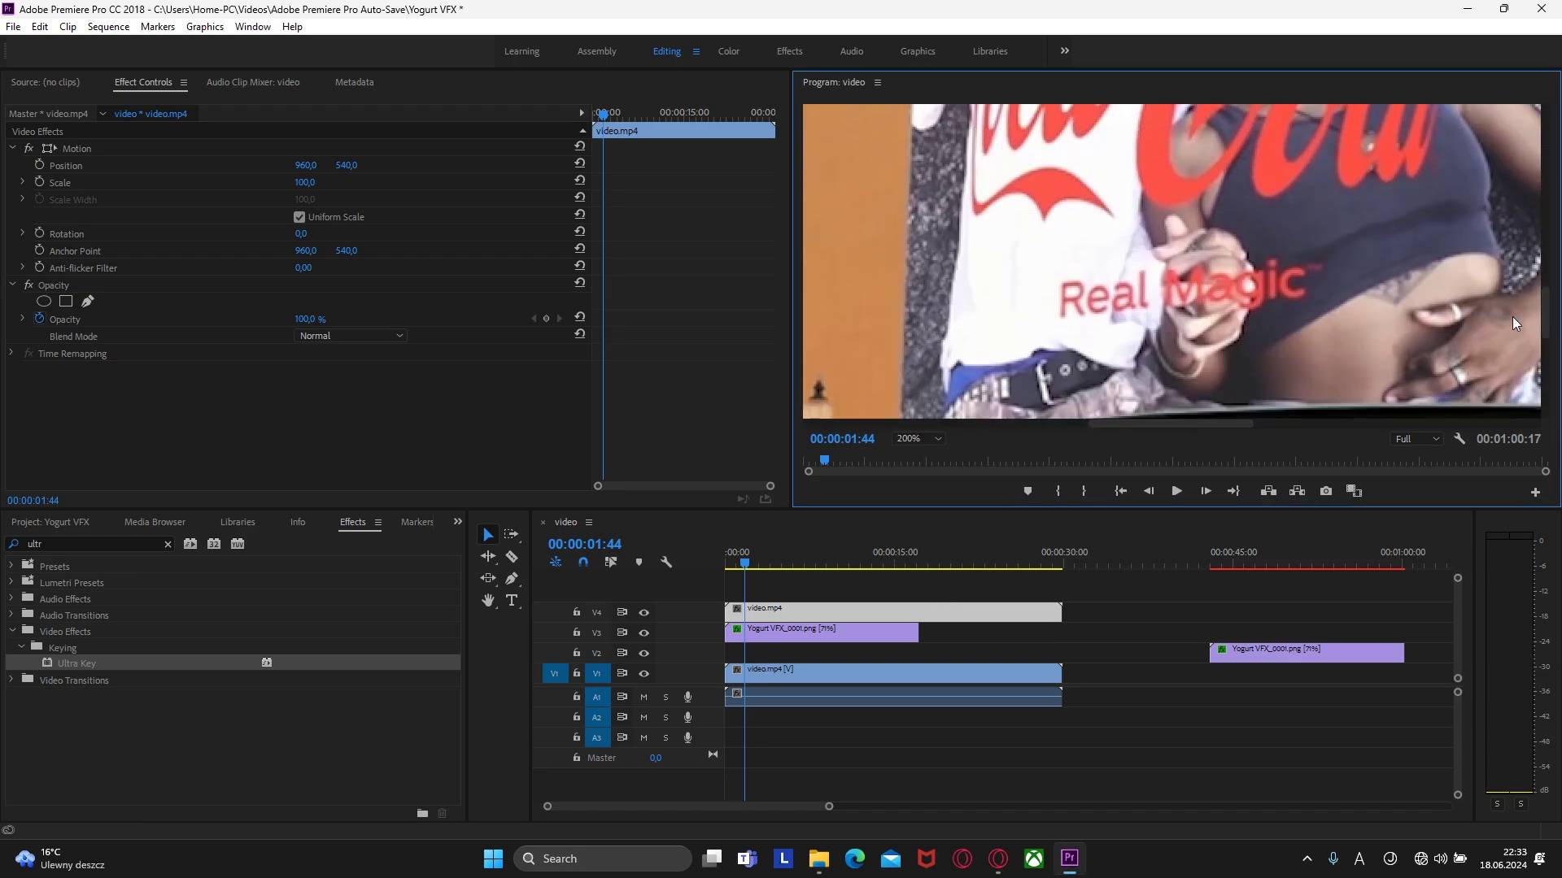
{"action": "left_click", "coordinate": [88, 301]}
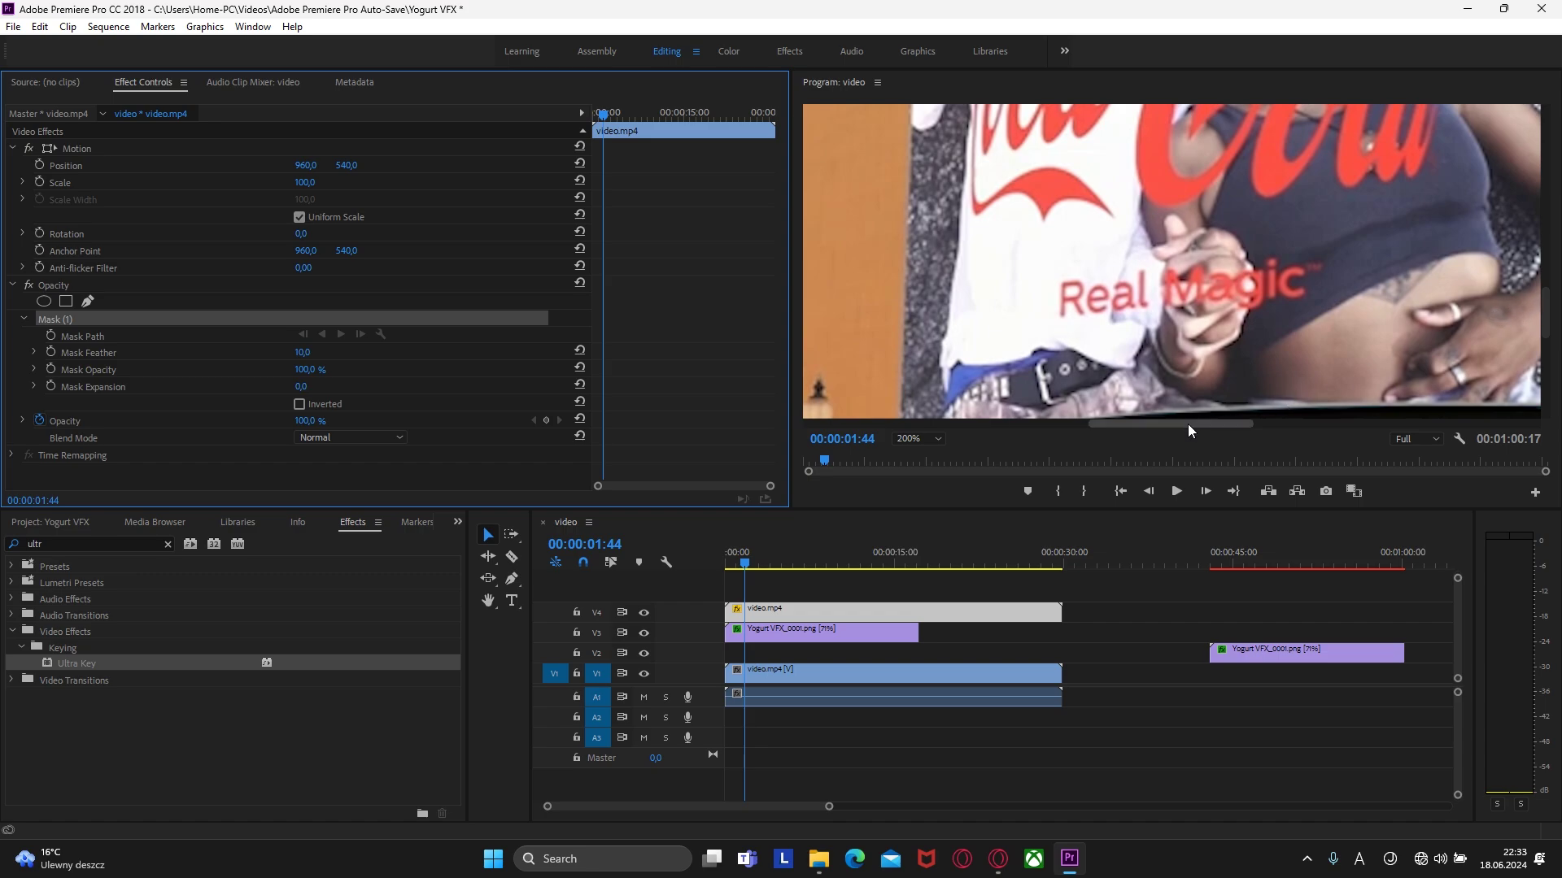
Step: Trace a closed mask path around the security camera overlapping the billboard beside the lamppost, working at 400% magnification
{"action": "left_click_drag", "start_coordinate": [1195, 429], "coordinate": [1126, 430]}
{"action": "left_click_drag", "start_coordinate": [1543, 288], "coordinate": [1541, 341]}
{"action": "left_click_drag", "start_coordinate": [1088, 423], "coordinate": [950, 422]}
{"action": "left_click_drag", "start_coordinate": [1548, 349], "coordinate": [1546, 268]}
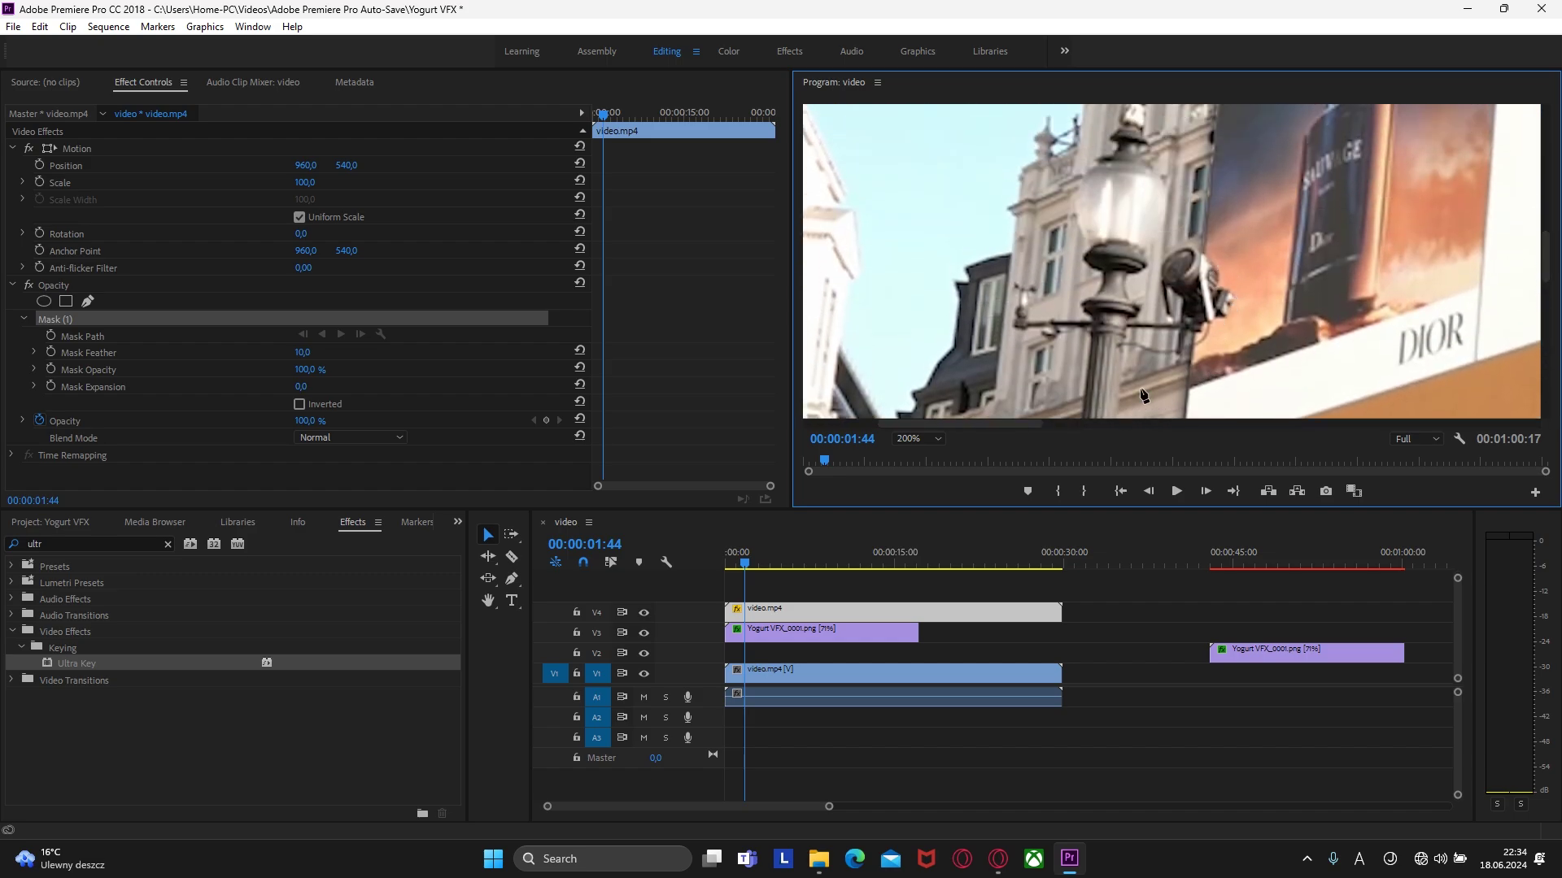
{"action": "left_click", "coordinate": [928, 439]}
{"action": "left_click", "coordinate": [913, 597]}
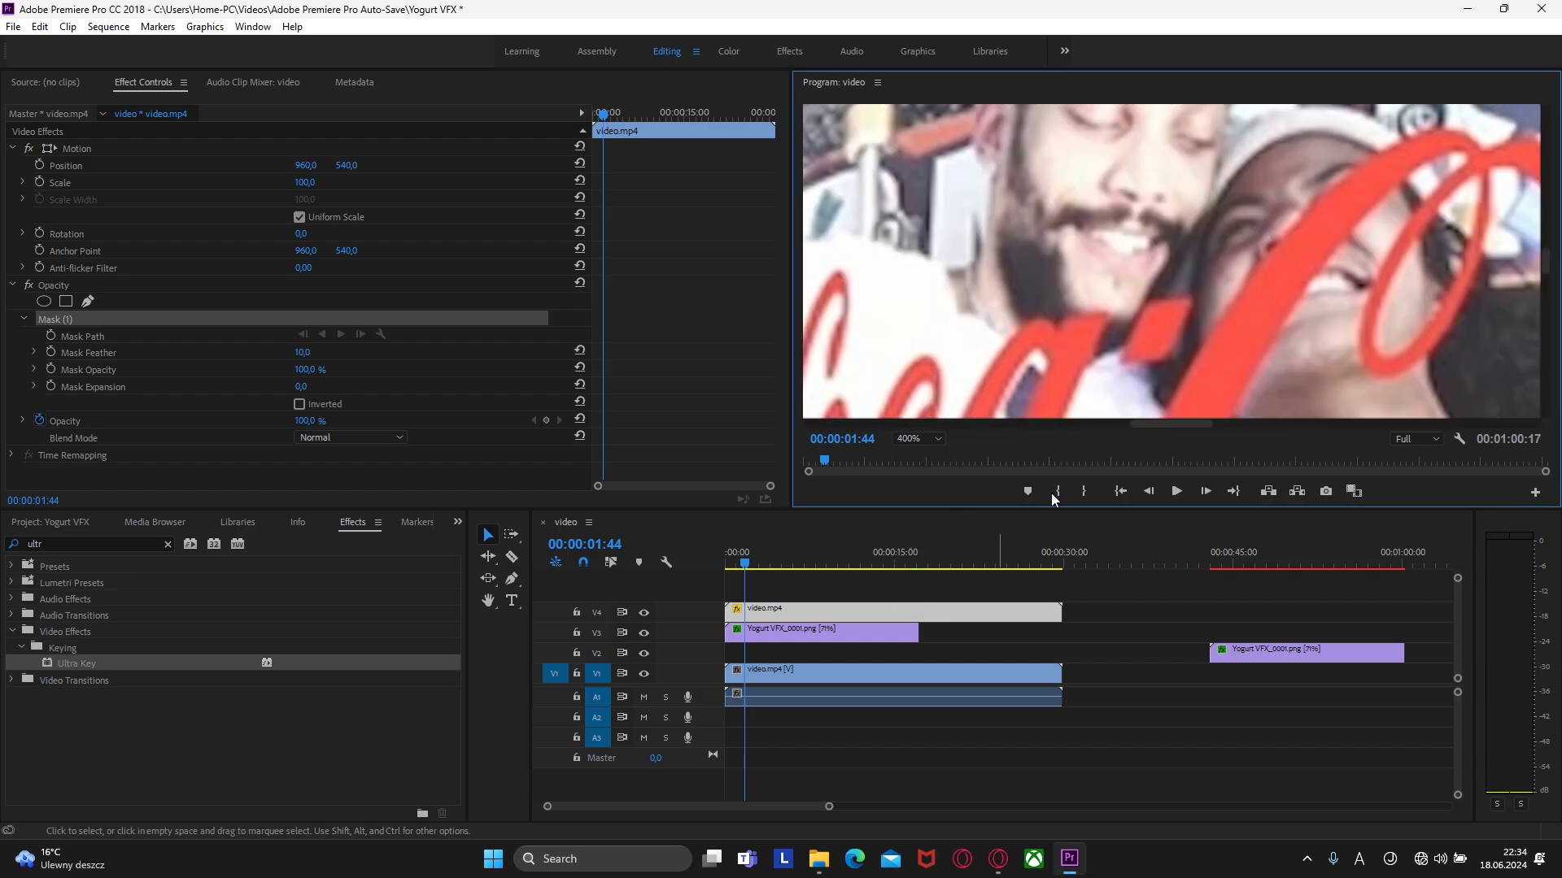
{"action": "left_click_drag", "start_coordinate": [1157, 429], "coordinate": [955, 423]}
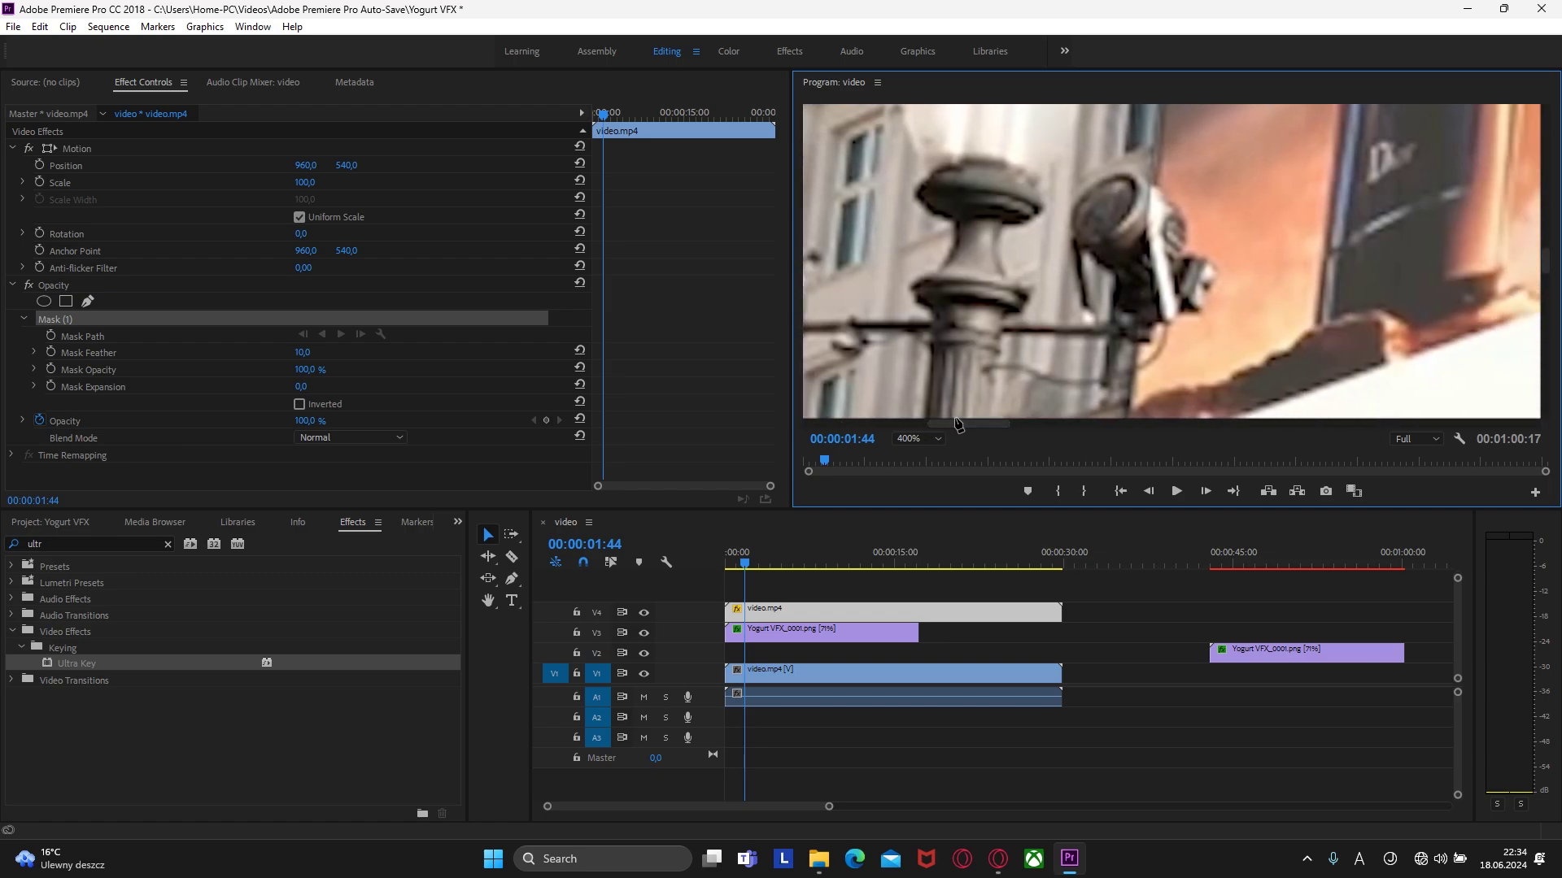
{"action": "left_click", "coordinate": [1150, 180]}
{"action": "left_click", "coordinate": [1167, 193]}
{"action": "left_click", "coordinate": [1267, 236]}
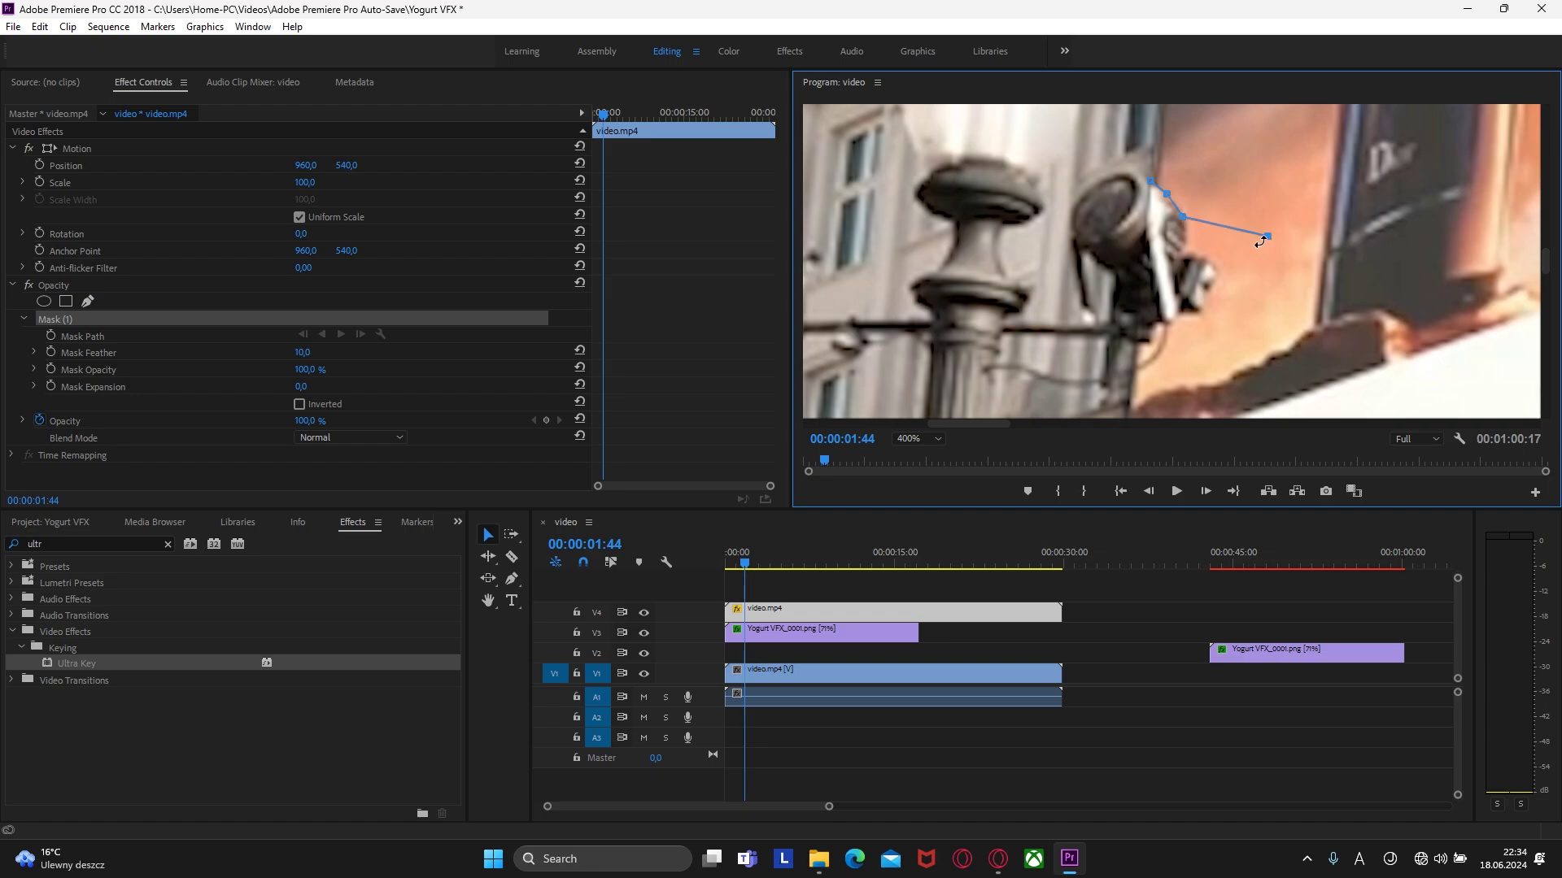
{"action": "left_click", "coordinate": [1179, 254]}
{"action": "left_click", "coordinate": [1316, 259]}
{"action": "left_click", "coordinate": [1320, 271]}
{"action": "left_click", "coordinate": [1210, 290]}
{"action": "left_click", "coordinate": [1169, 322]}
{"action": "left_click", "coordinate": [1156, 325]}
{"action": "left_click", "coordinate": [1144, 337]}
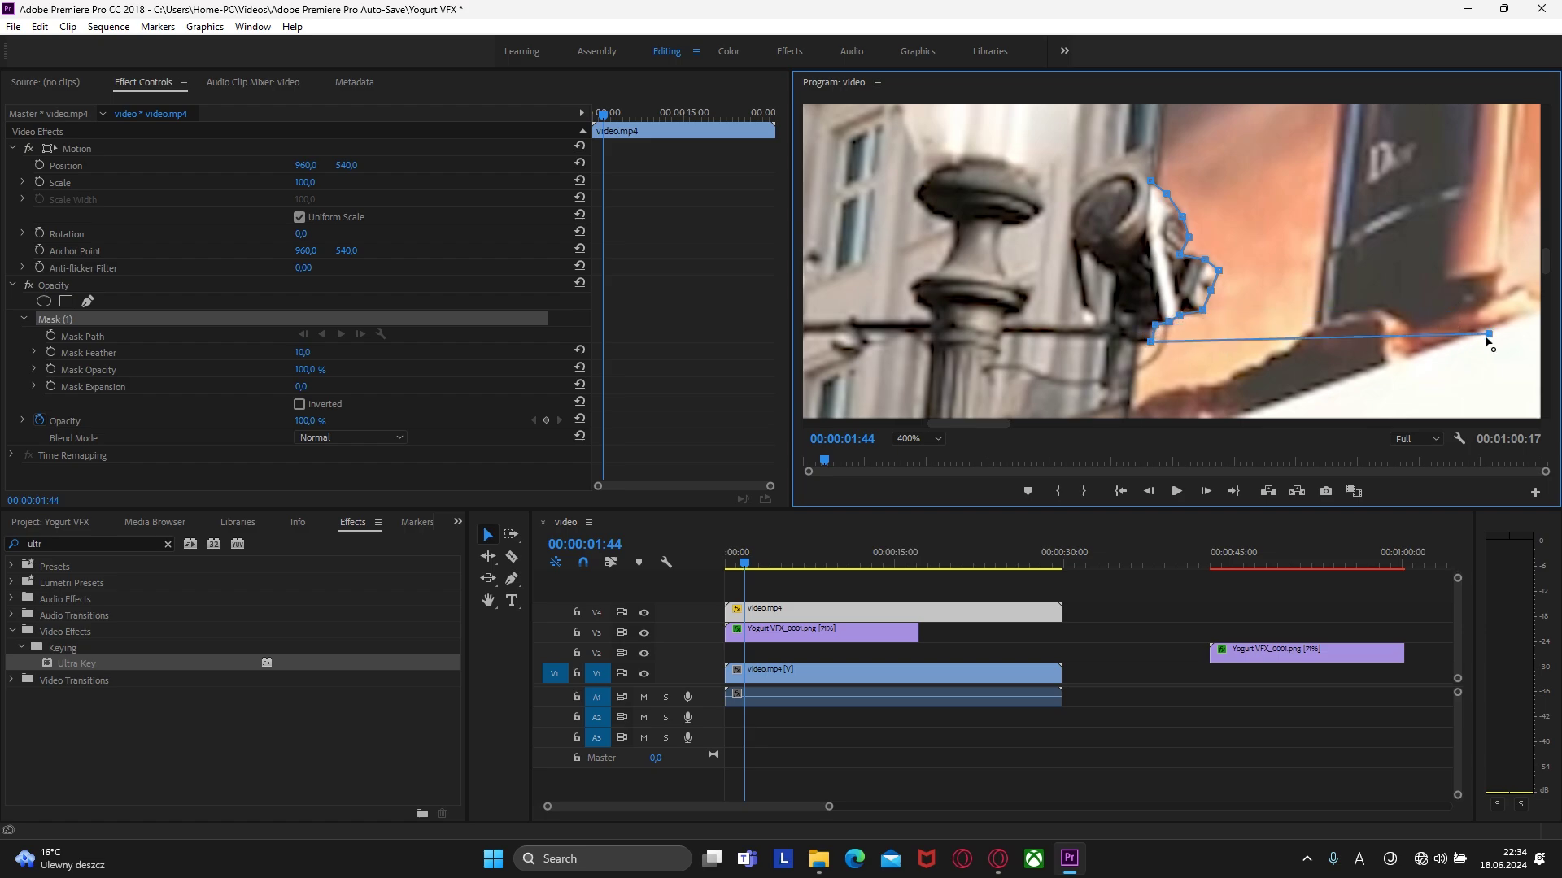
{"action": "left_click", "coordinate": [1131, 341]}
{"action": "left_click", "coordinate": [1149, 181]}
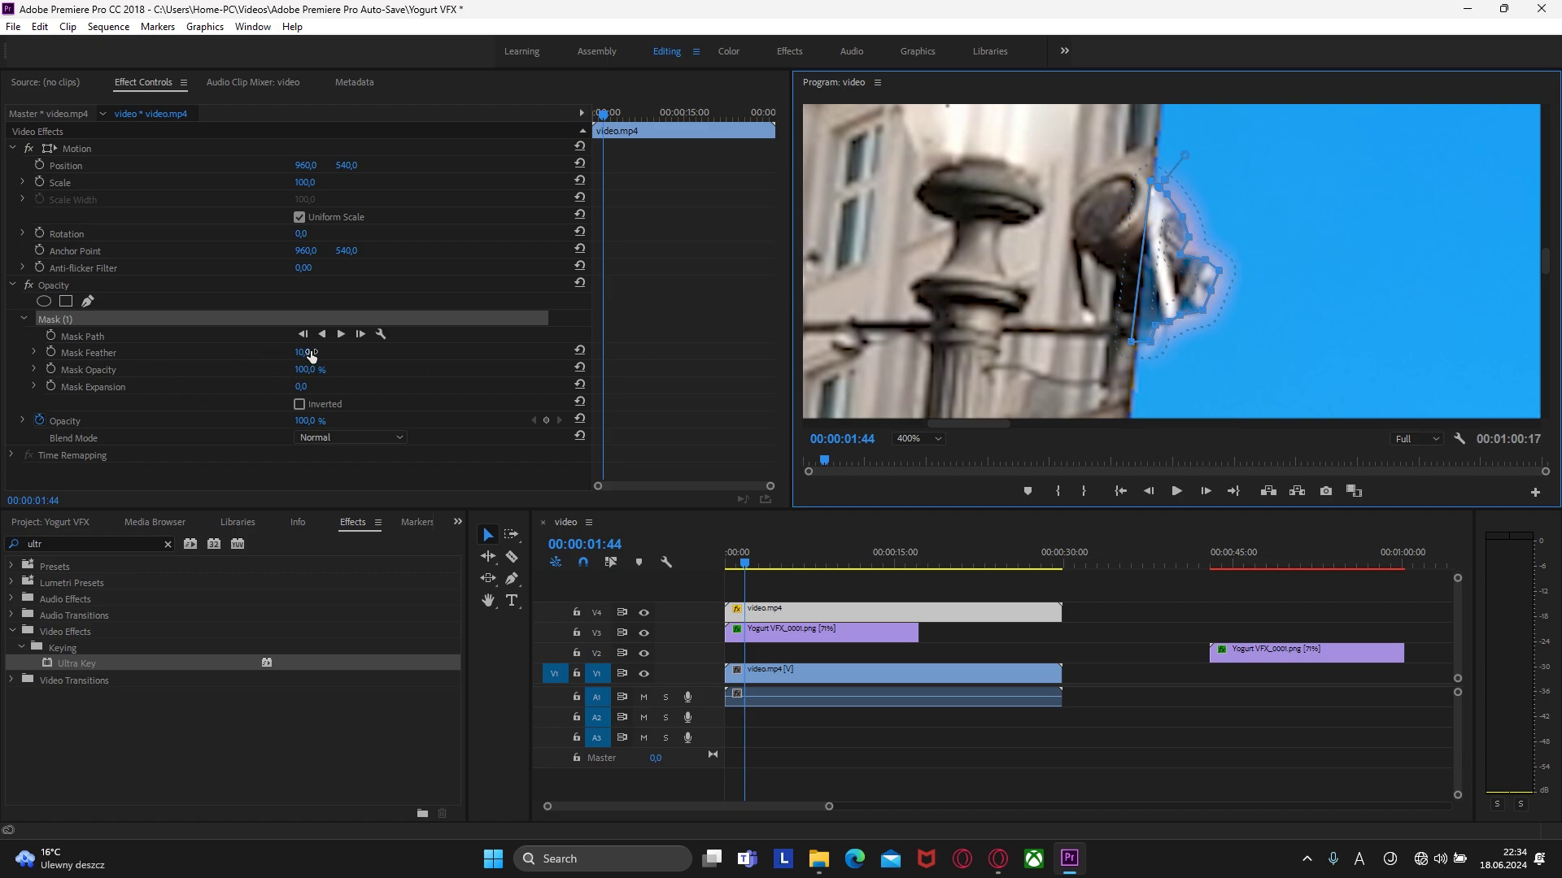
Step: Set the mask feather to 2,6 and play the whole composite from the start at Fit size
{"action": "left_click_drag", "start_coordinate": [307, 352], "coordinate": [277, 352]}
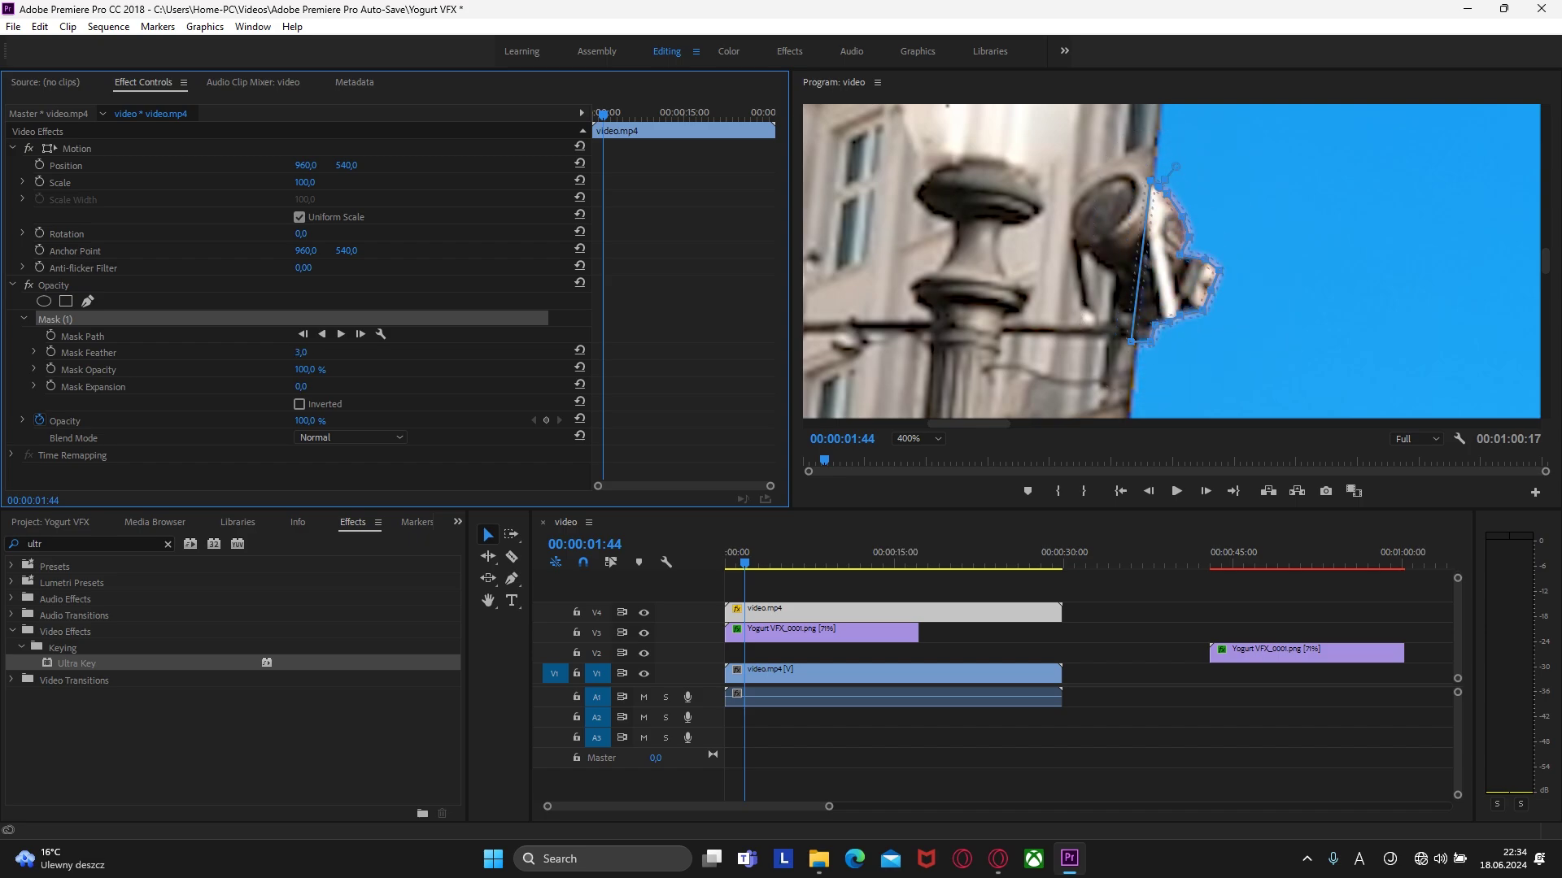
{"action": "left_click", "coordinate": [314, 353]}
{"action": "type", "text": "2,6"}
{"action": "key", "text": "Return"}
{"action": "left_click", "coordinate": [775, 603]}
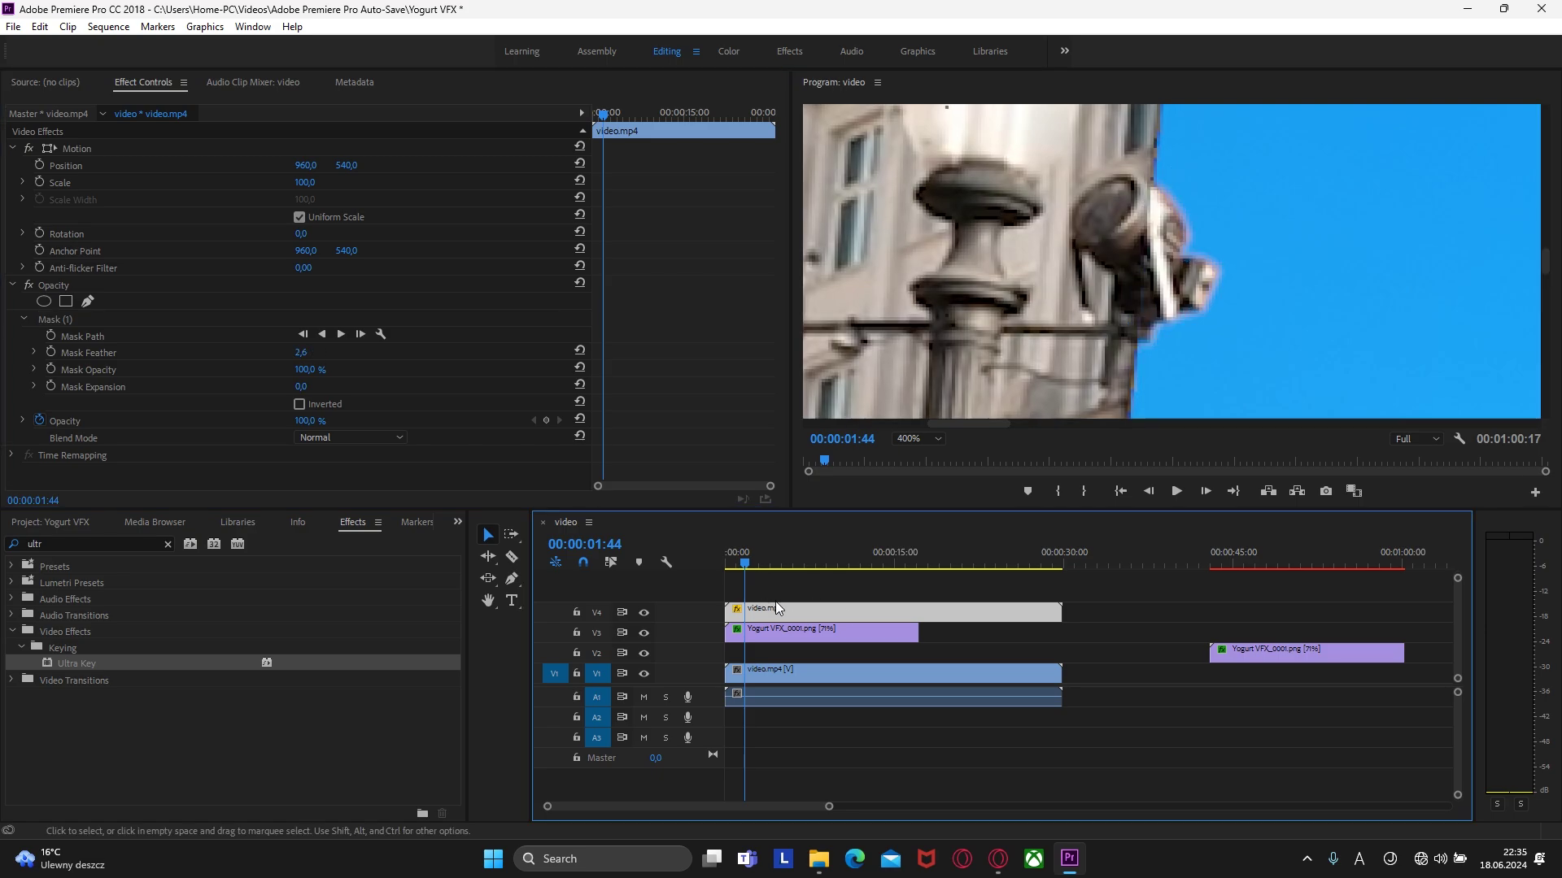
{"action": "left_click", "coordinate": [935, 441]}
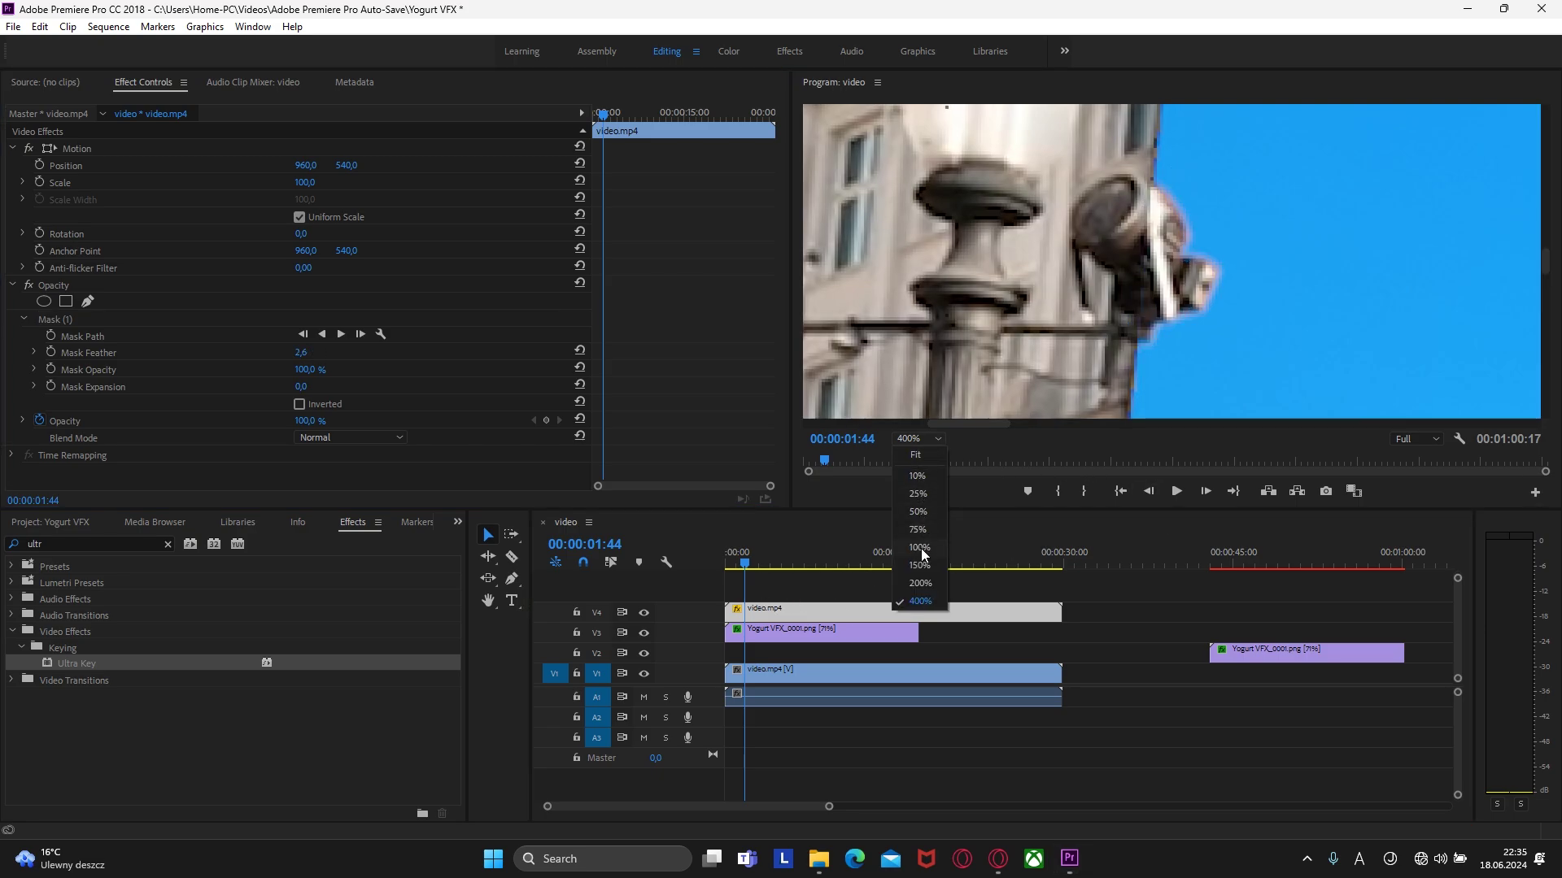
{"action": "left_click", "coordinate": [916, 455]}
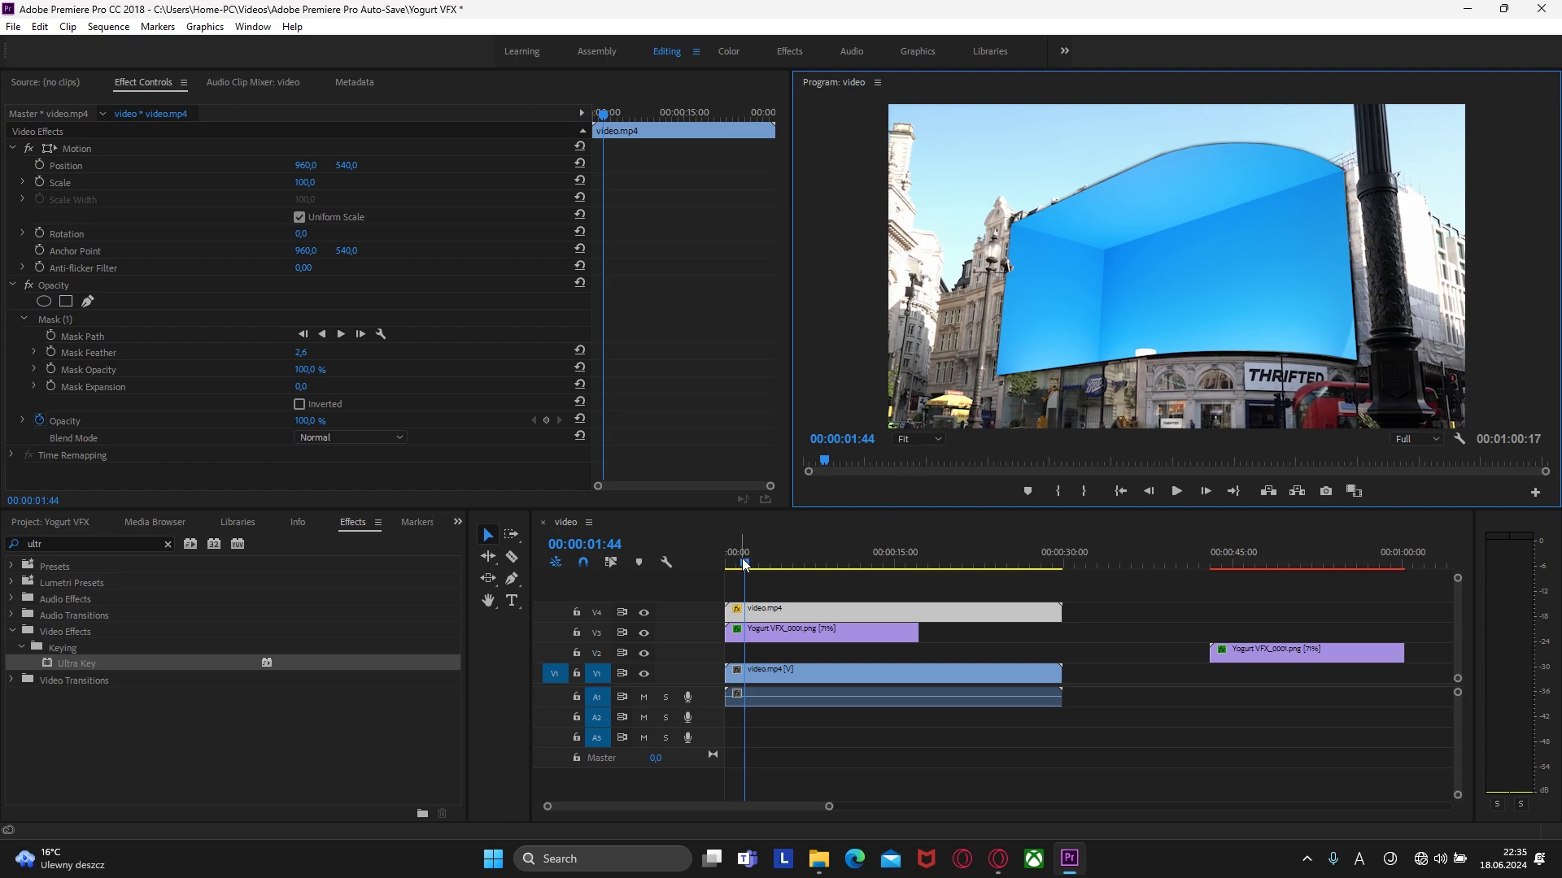
{"action": "left_click_drag", "start_coordinate": [744, 562], "coordinate": [700, 563]}
{"action": "key", "text": "space"}
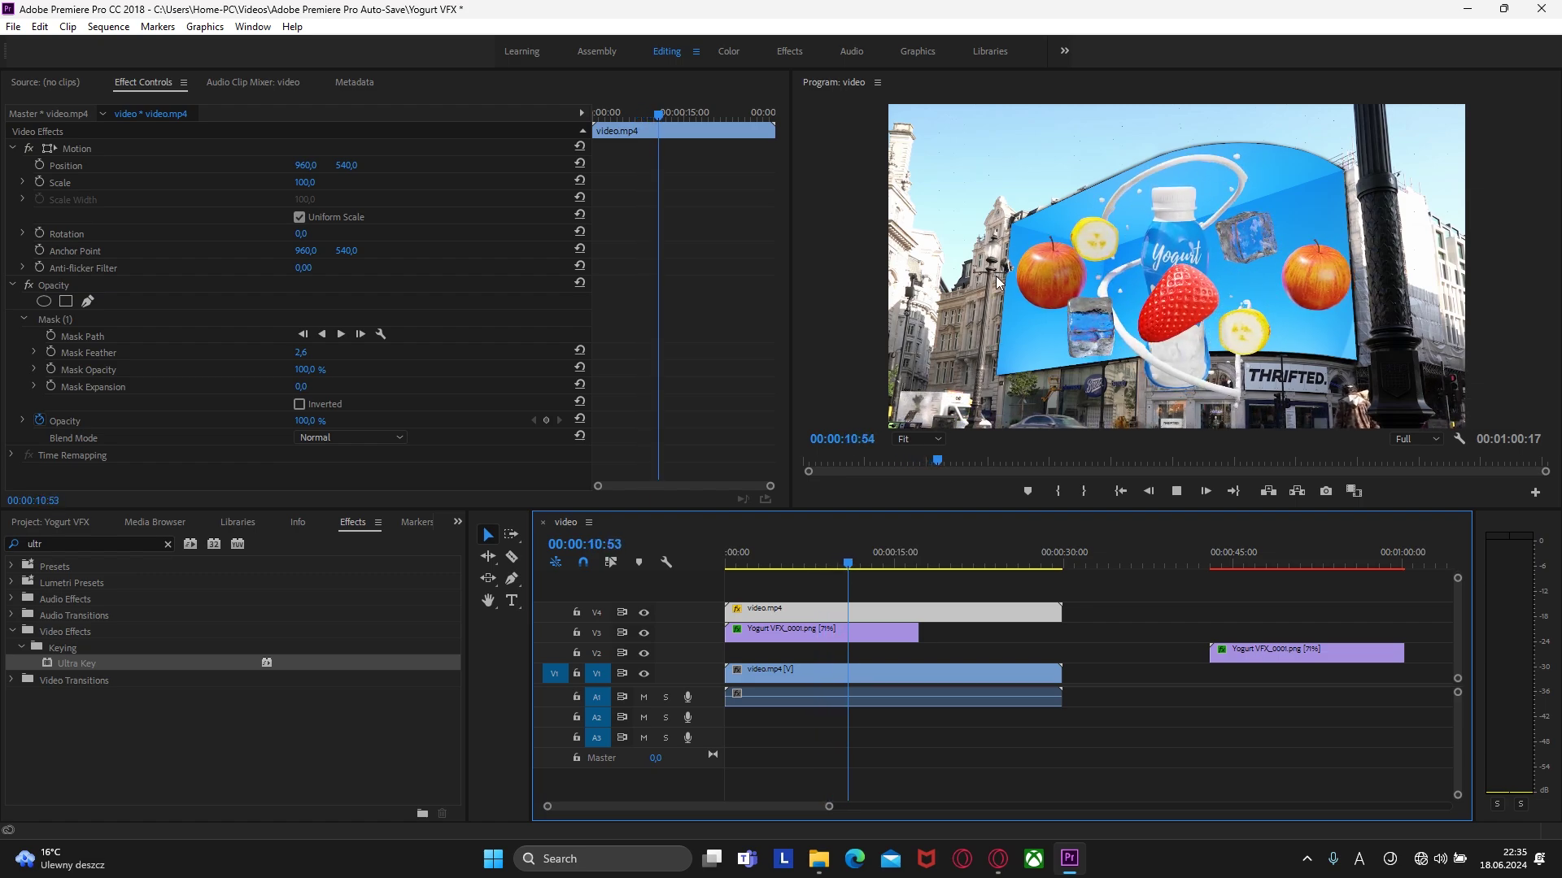
{"action": "key", "text": "space"}
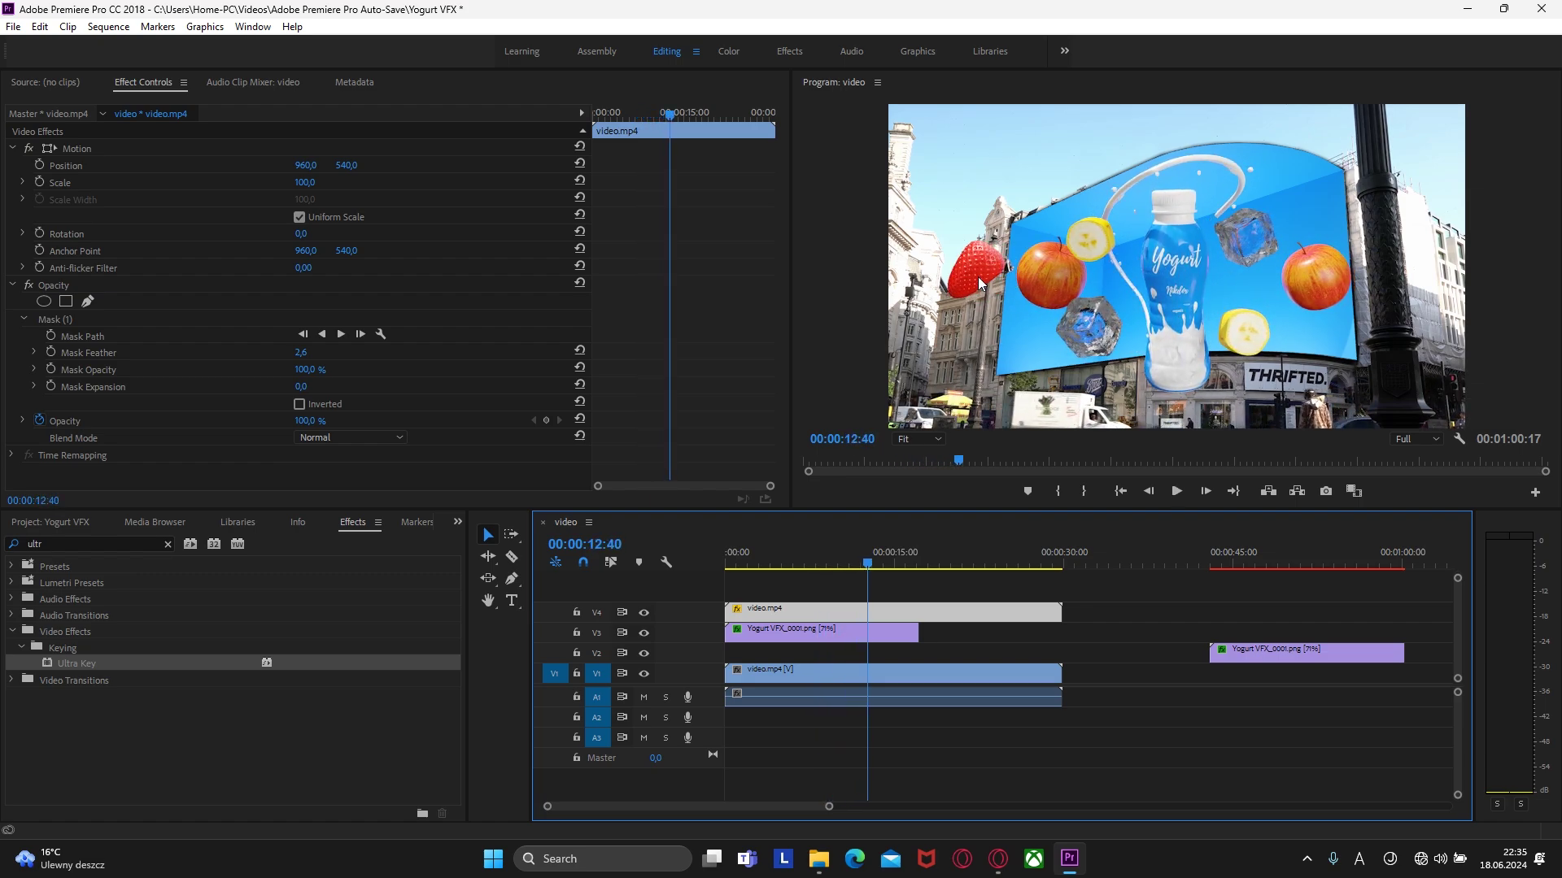
Step: Split the V4 video copy at 00:00:12:10, where the strawberry starts to cross the masked camera
{"action": "left_click", "coordinate": [862, 561]}
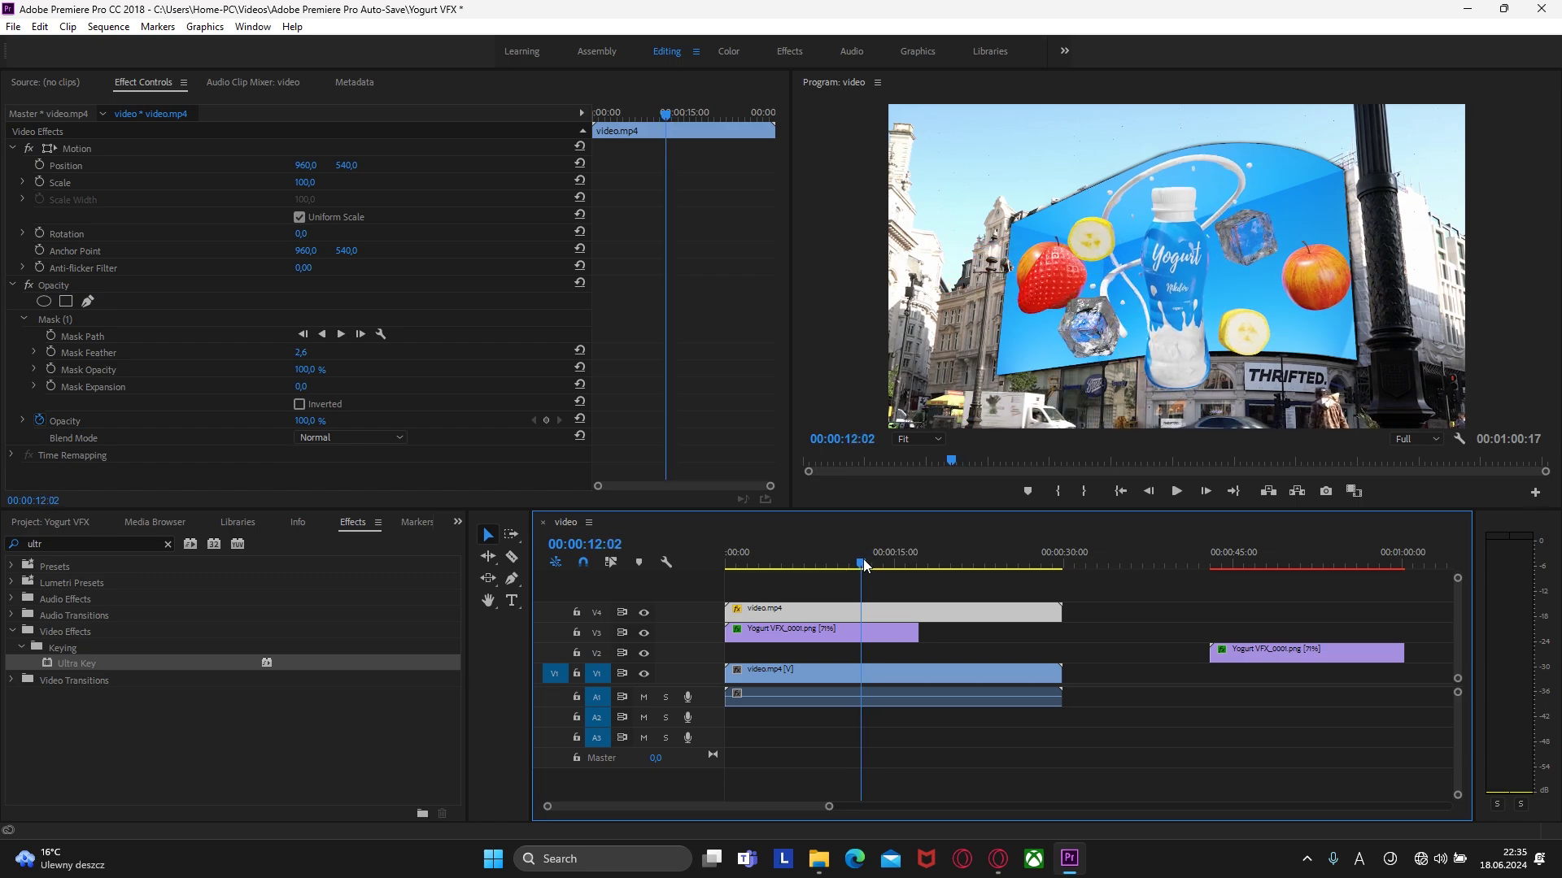
{"action": "key", "text": "shift+Left"}
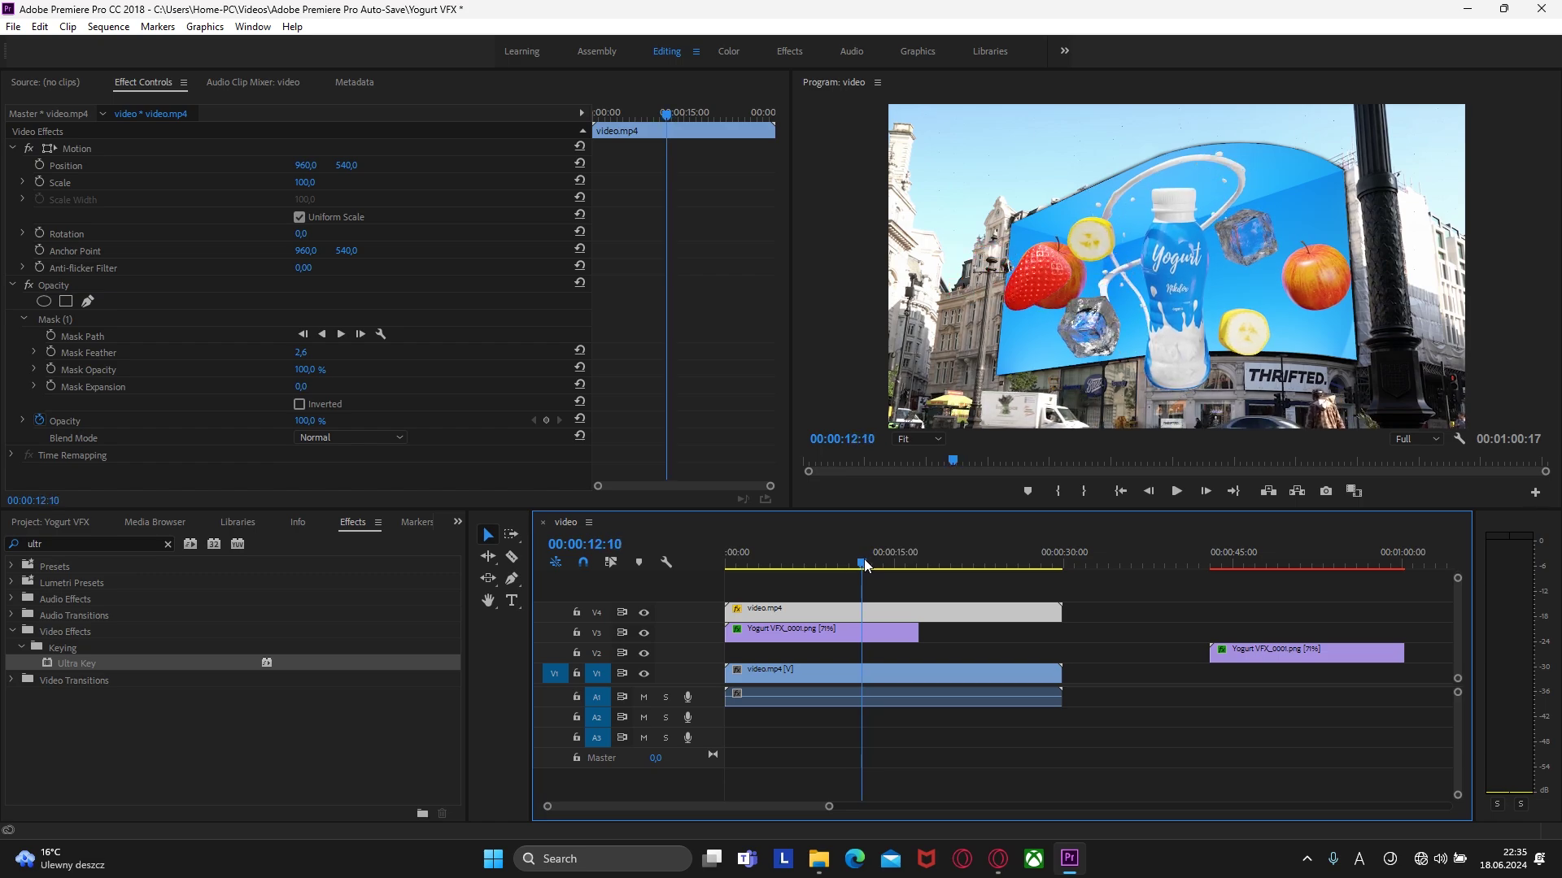
{"action": "left_click", "coordinate": [1206, 492]}
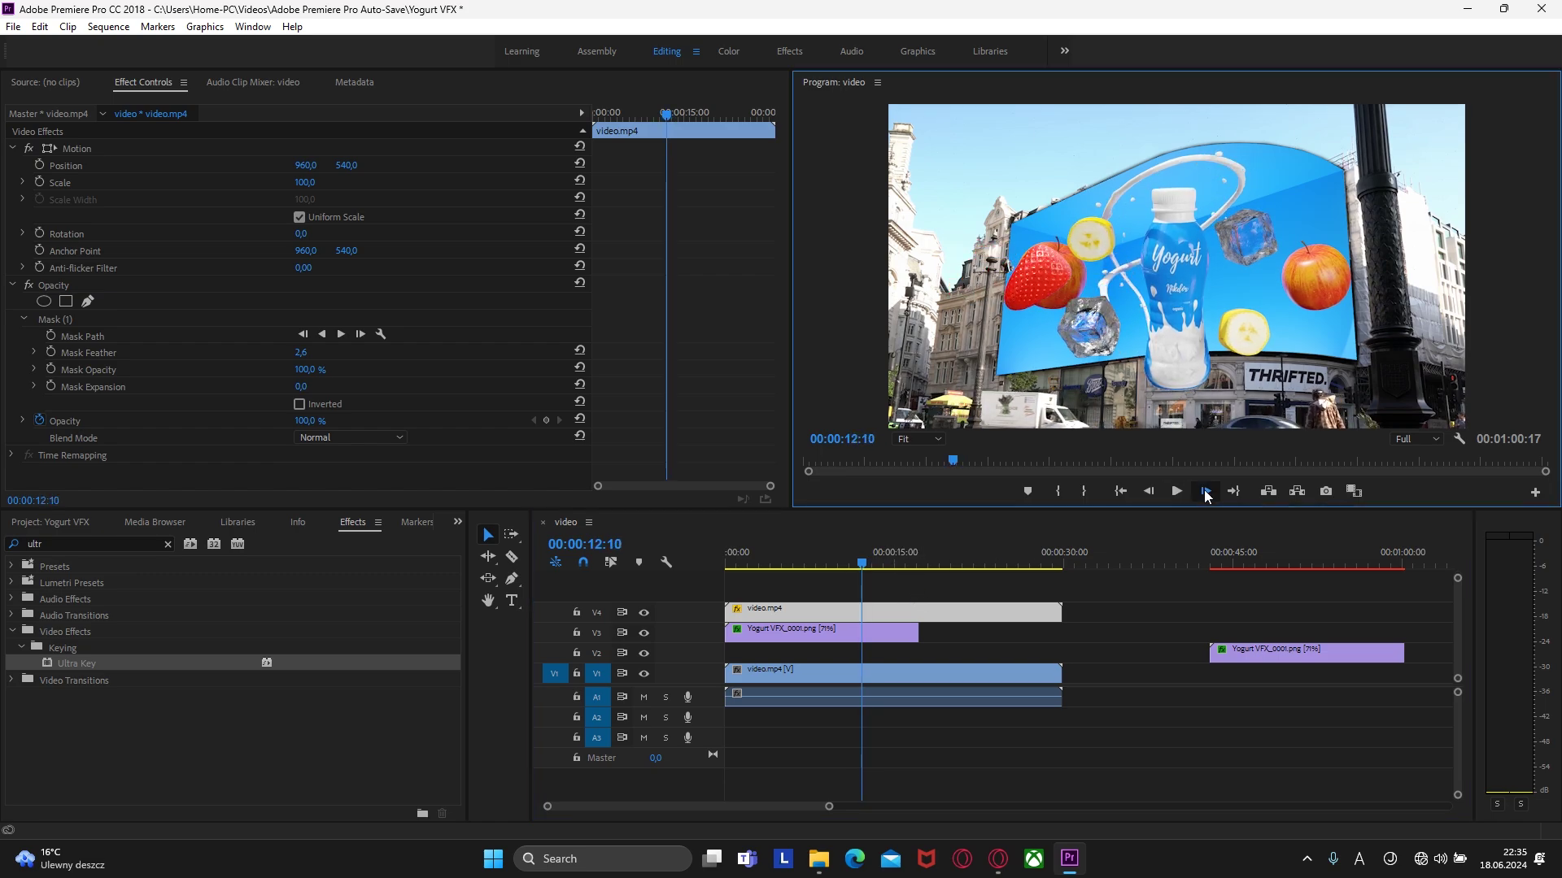
{"action": "left_click", "coordinate": [1145, 494]}
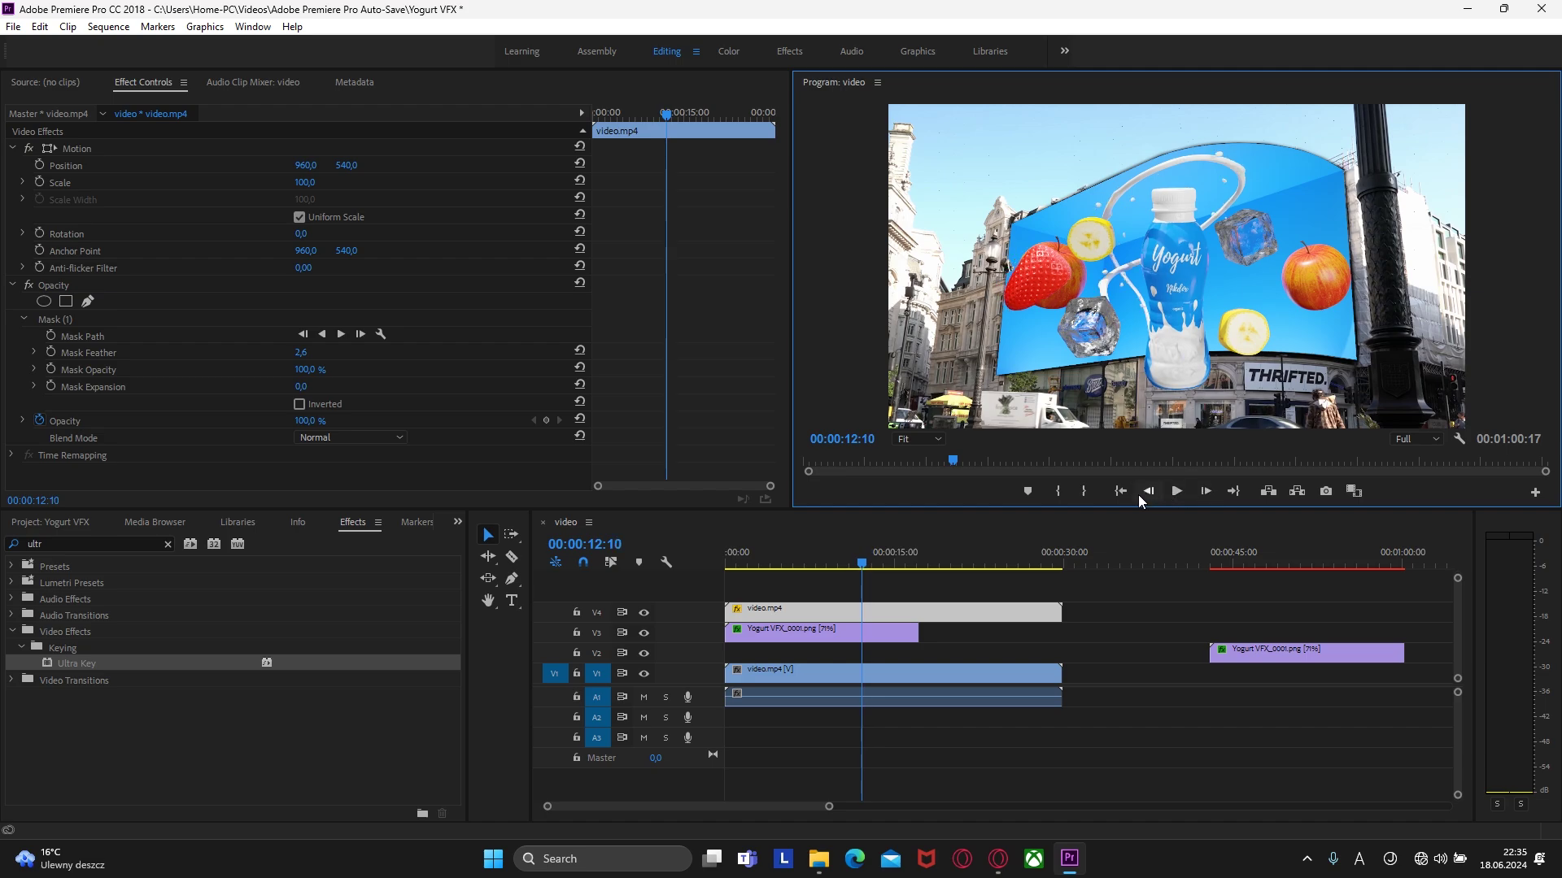
{"action": "left_click", "coordinate": [512, 558]}
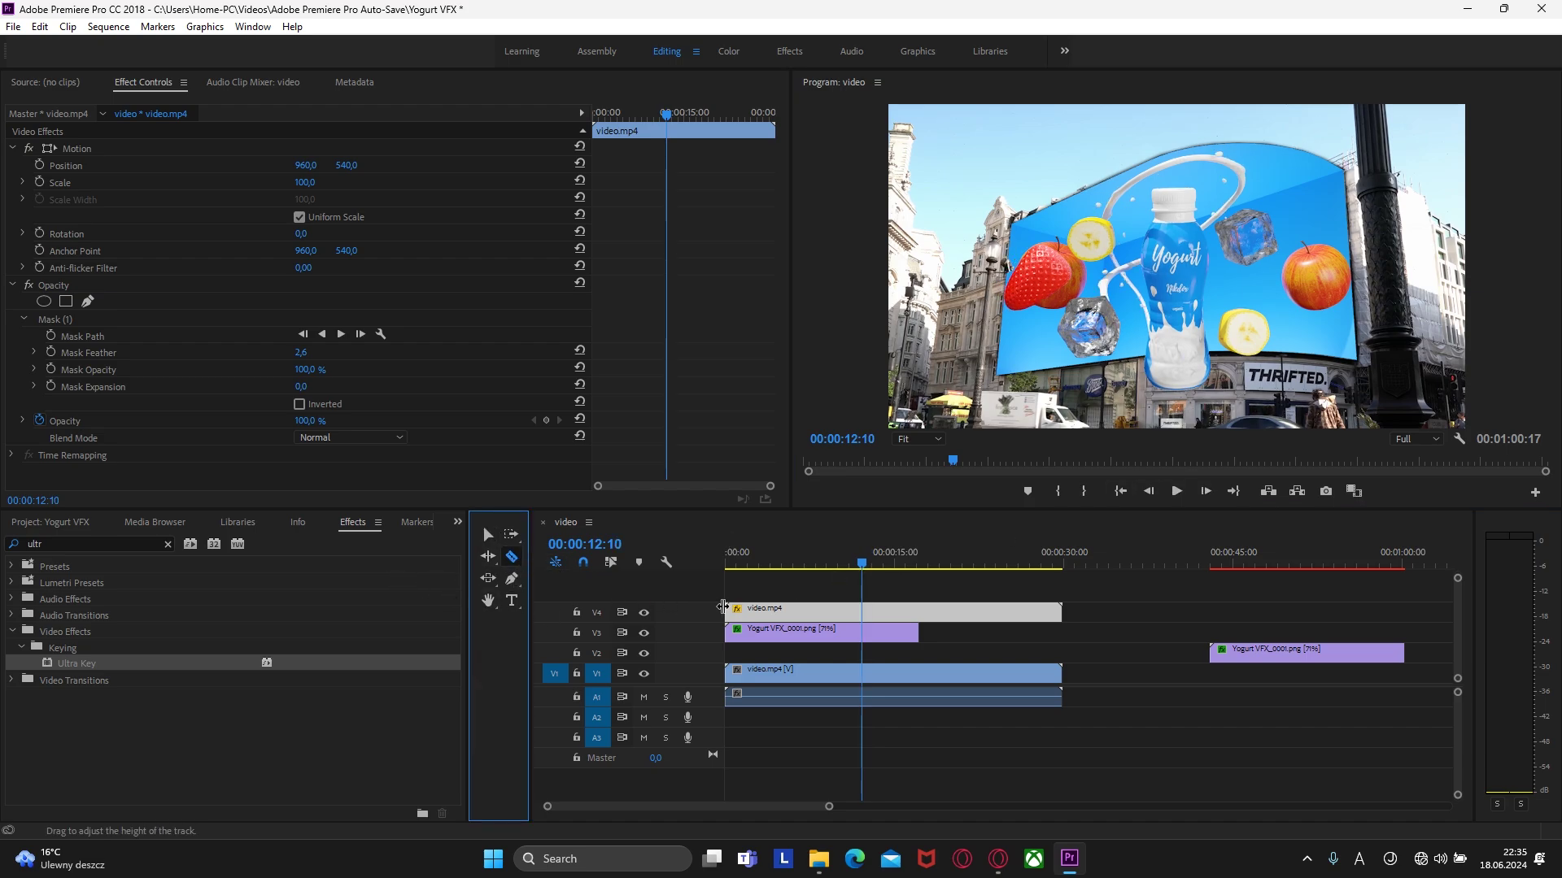
{"action": "left_click", "coordinate": [867, 615]}
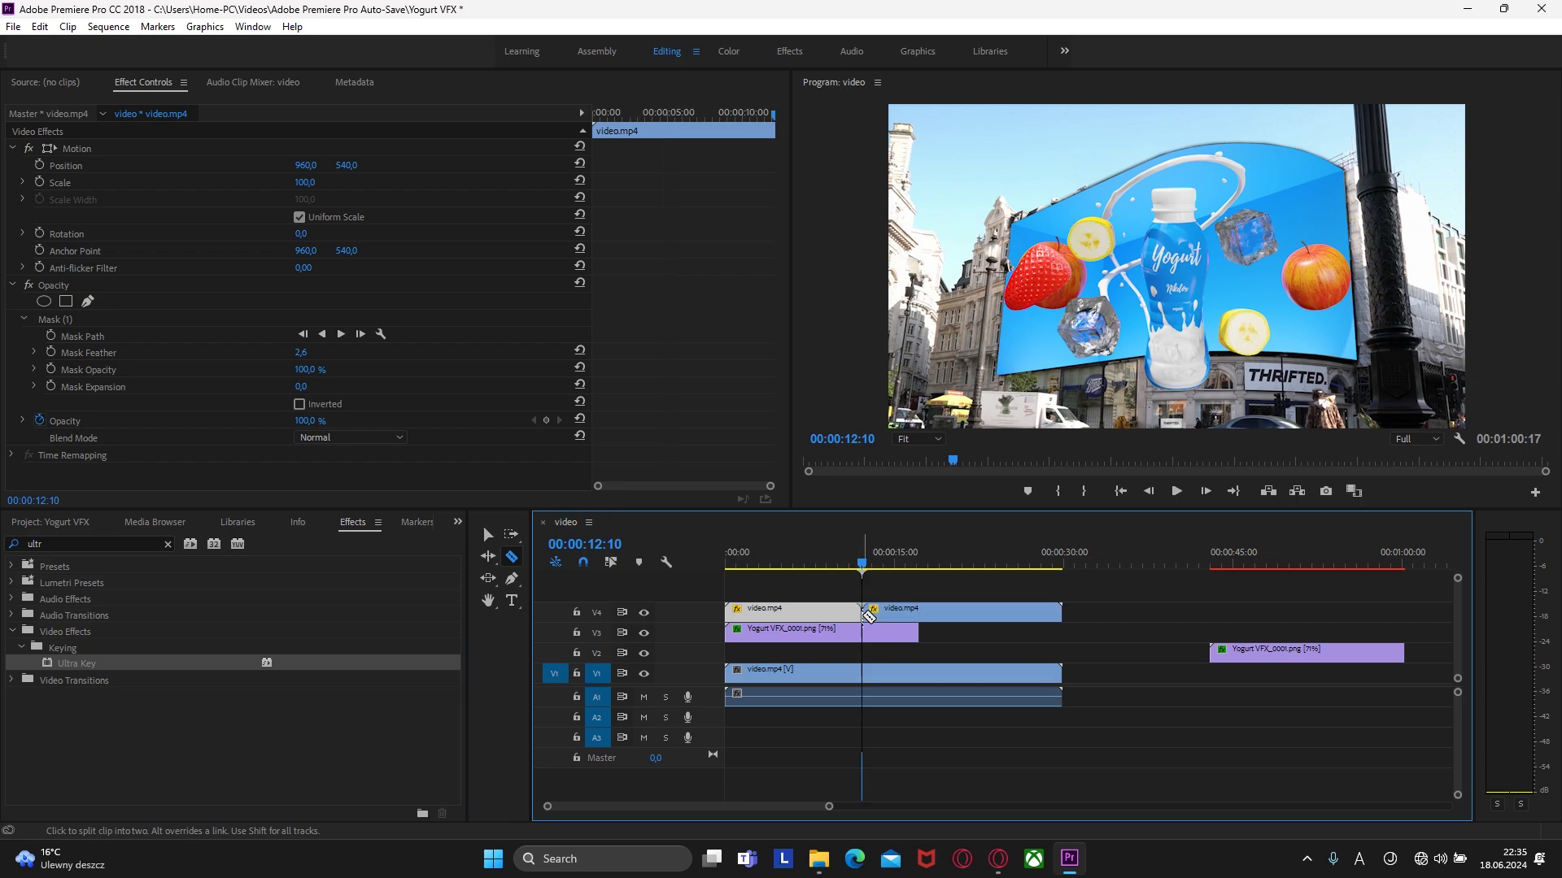
Step: Split the V4 video copy again at 00:00:12:38, where the strawberry is just clear of the masked camera
{"action": "left_click", "coordinate": [864, 566]}
{"action": "left_click_drag", "start_coordinate": [864, 567], "coordinate": [868, 567]}
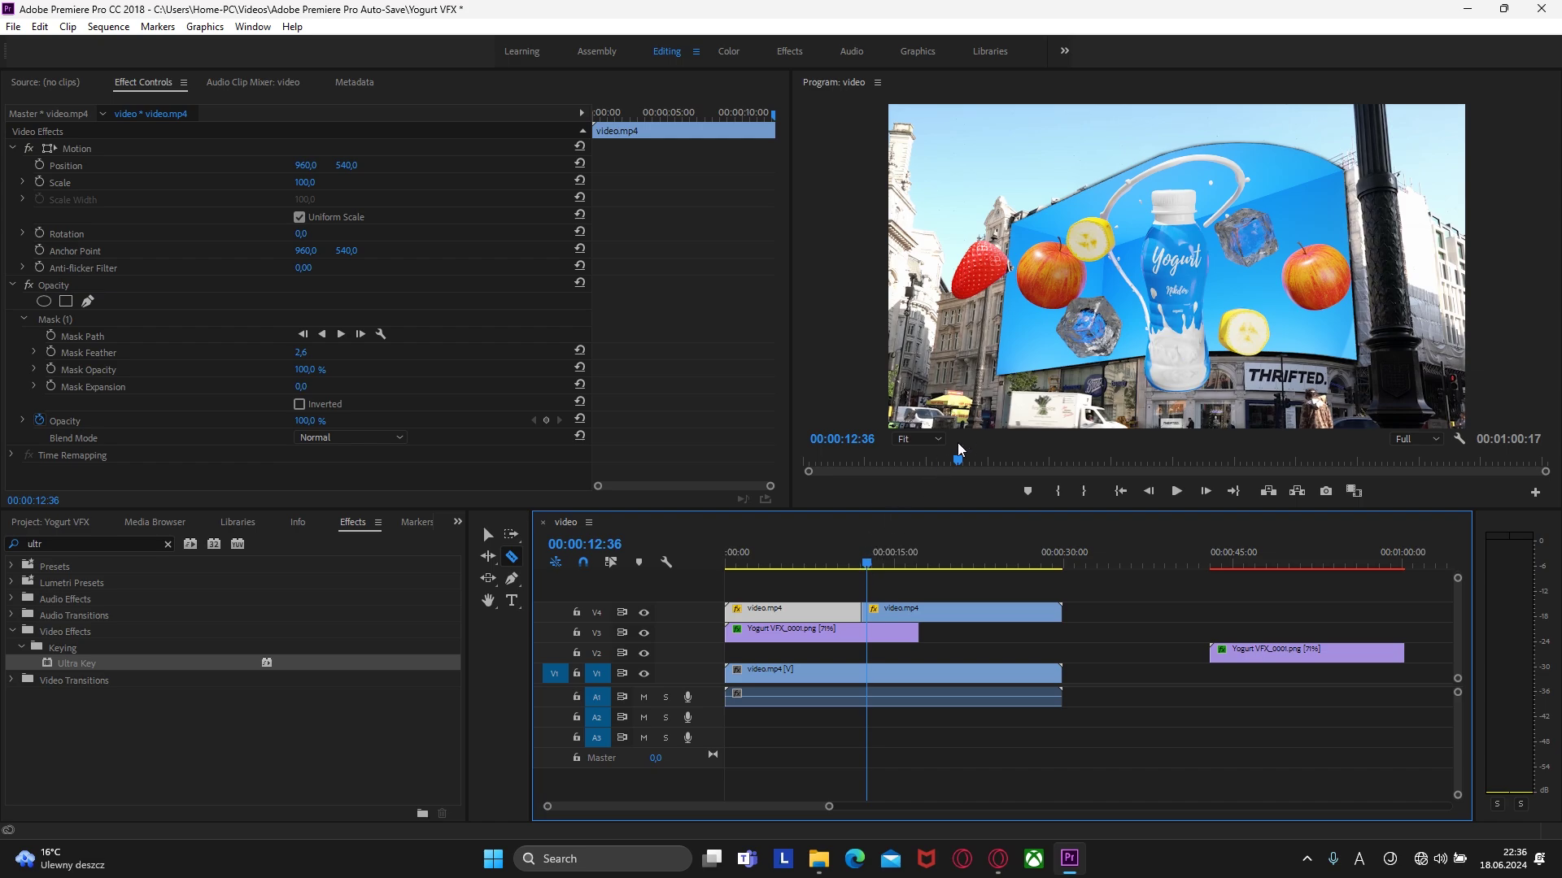
{"action": "key", "text": "Left"}
{"action": "key", "text": "Right"}
{"action": "key", "text": "Right"}
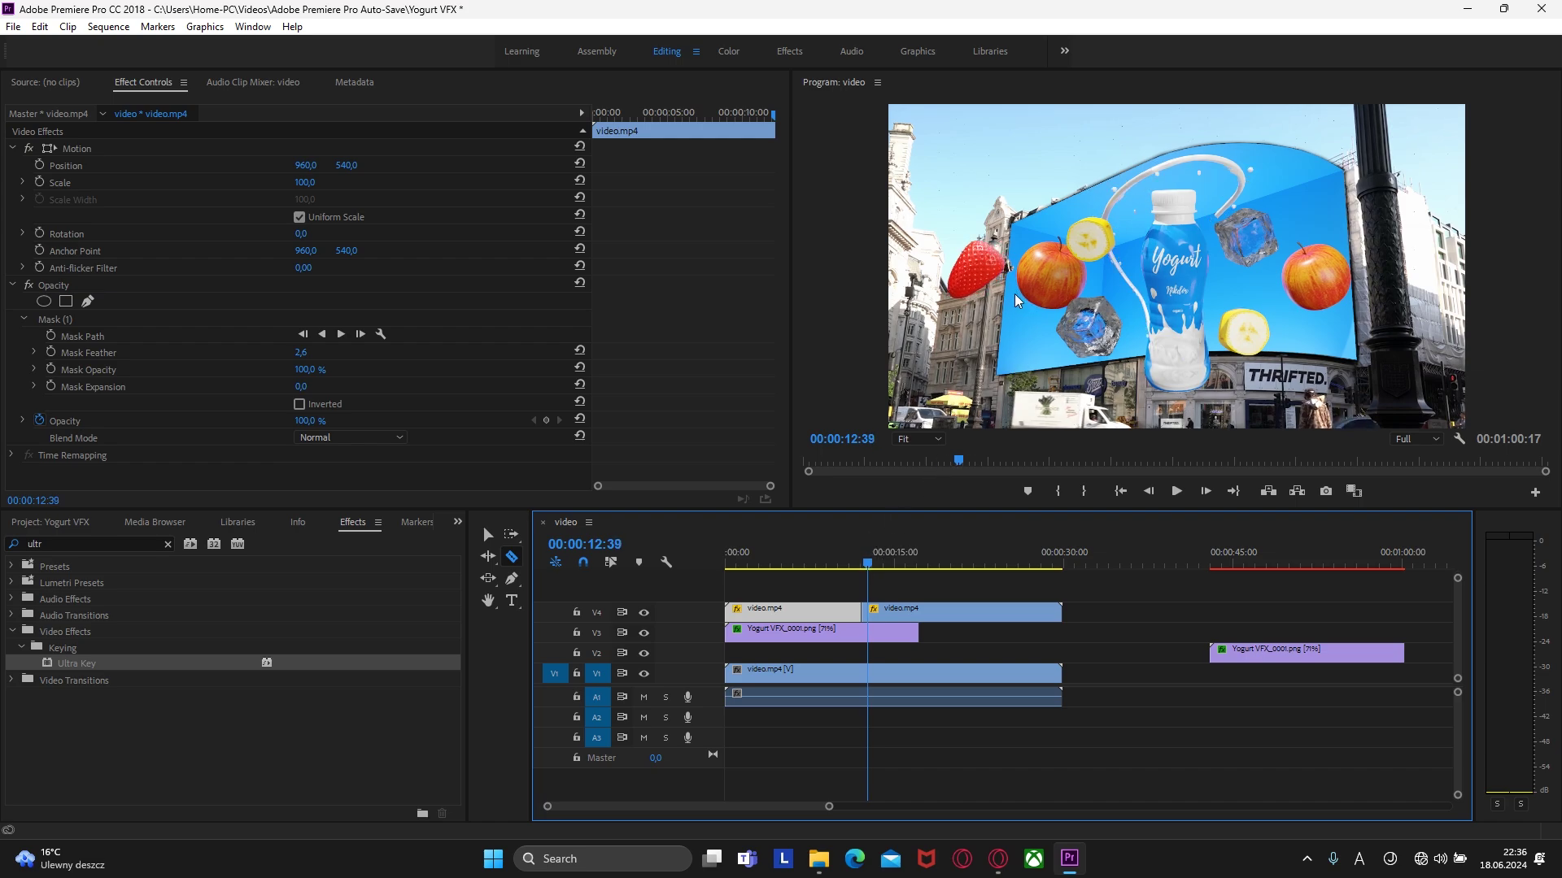
{"action": "key", "text": "Left"}
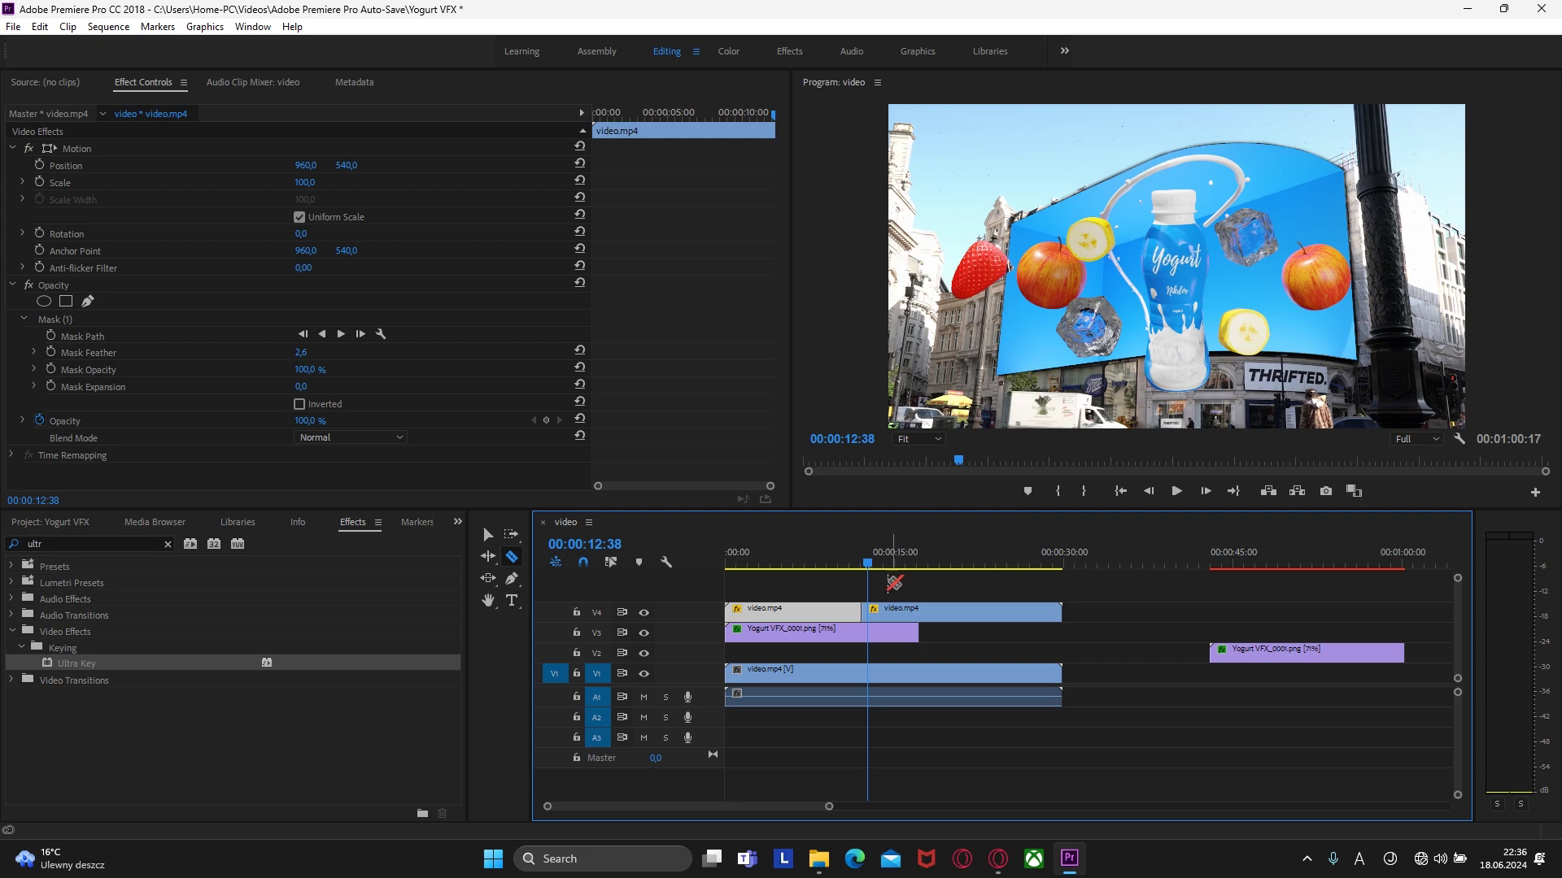
{"action": "left_click", "coordinate": [868, 615]}
Step: Delete the short V4 segment between the two cuts and play back that passage
{"action": "left_click", "coordinate": [488, 534]}
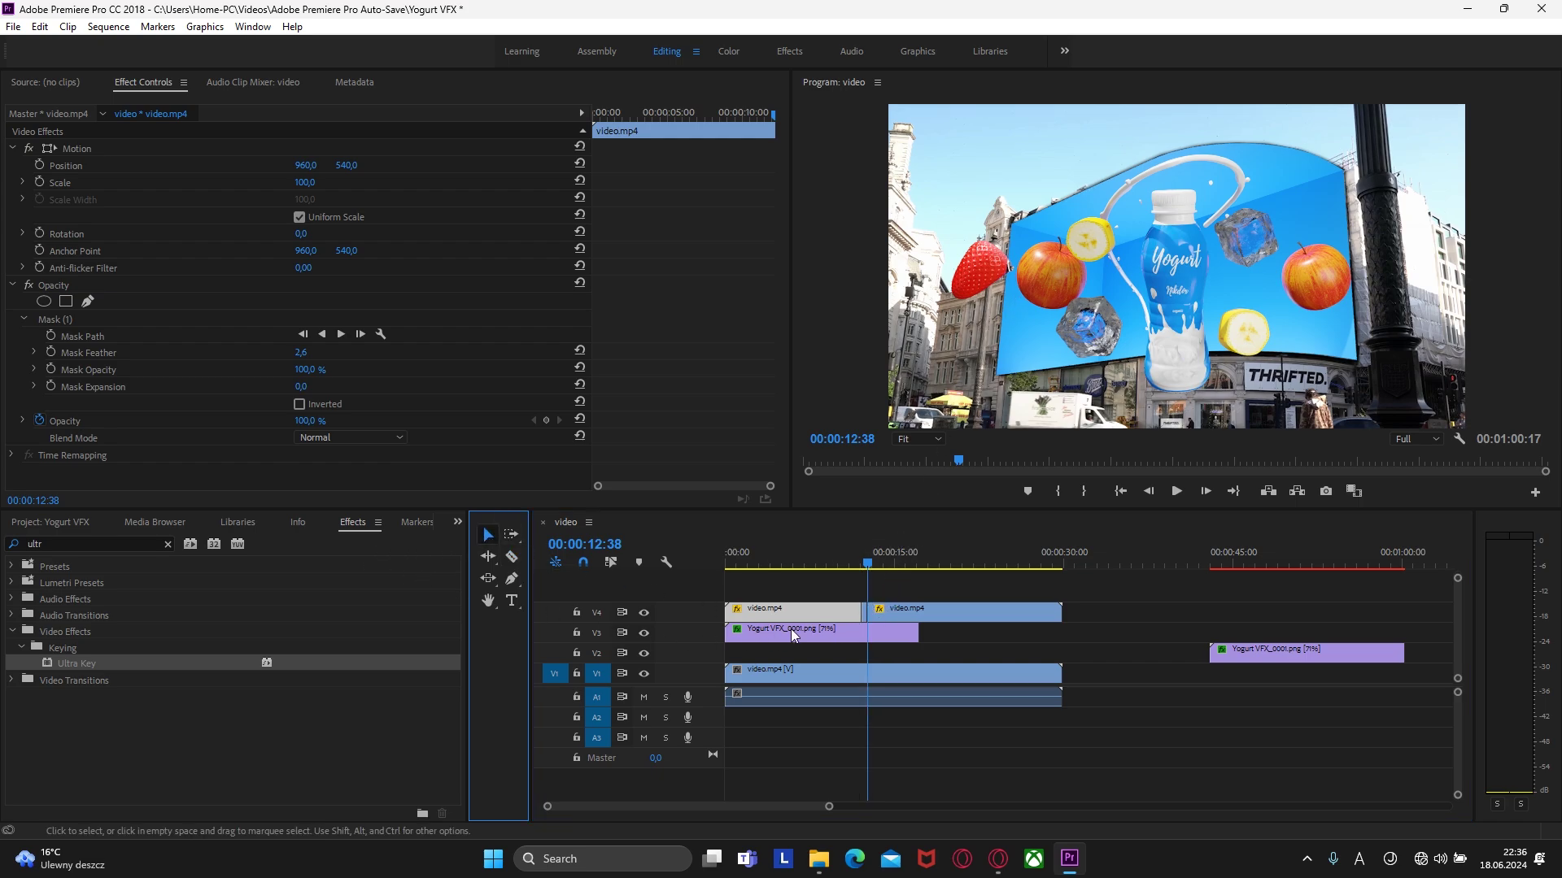
{"action": "left_click", "coordinate": [863, 616]}
{"action": "key", "text": "Delete"}
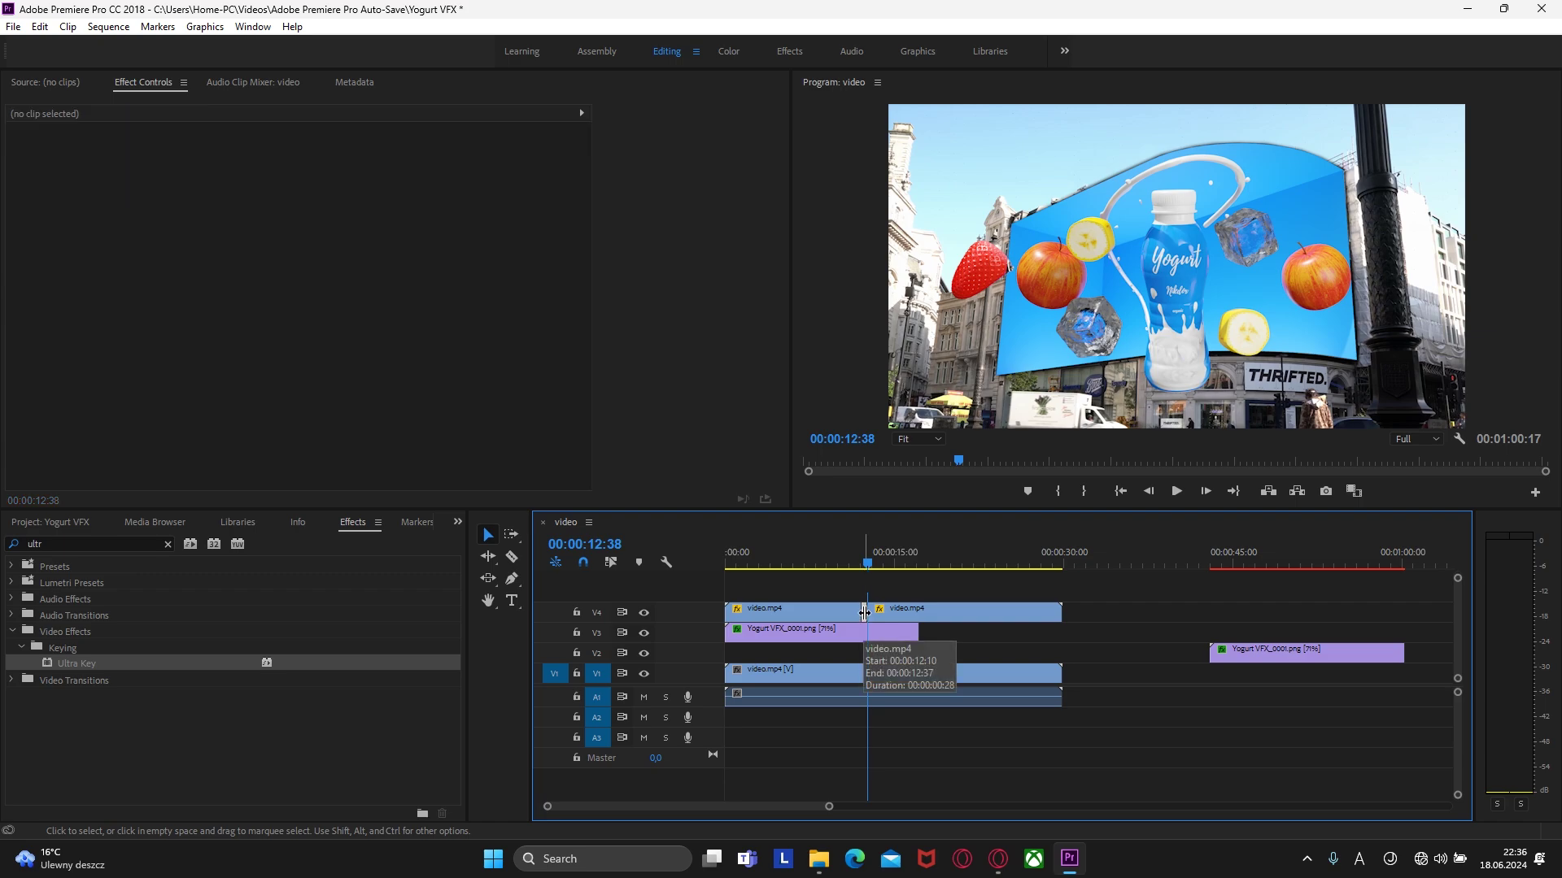
{"action": "left_click_drag", "start_coordinate": [870, 556], "coordinate": [811, 559]}
{"action": "key", "text": "space"}
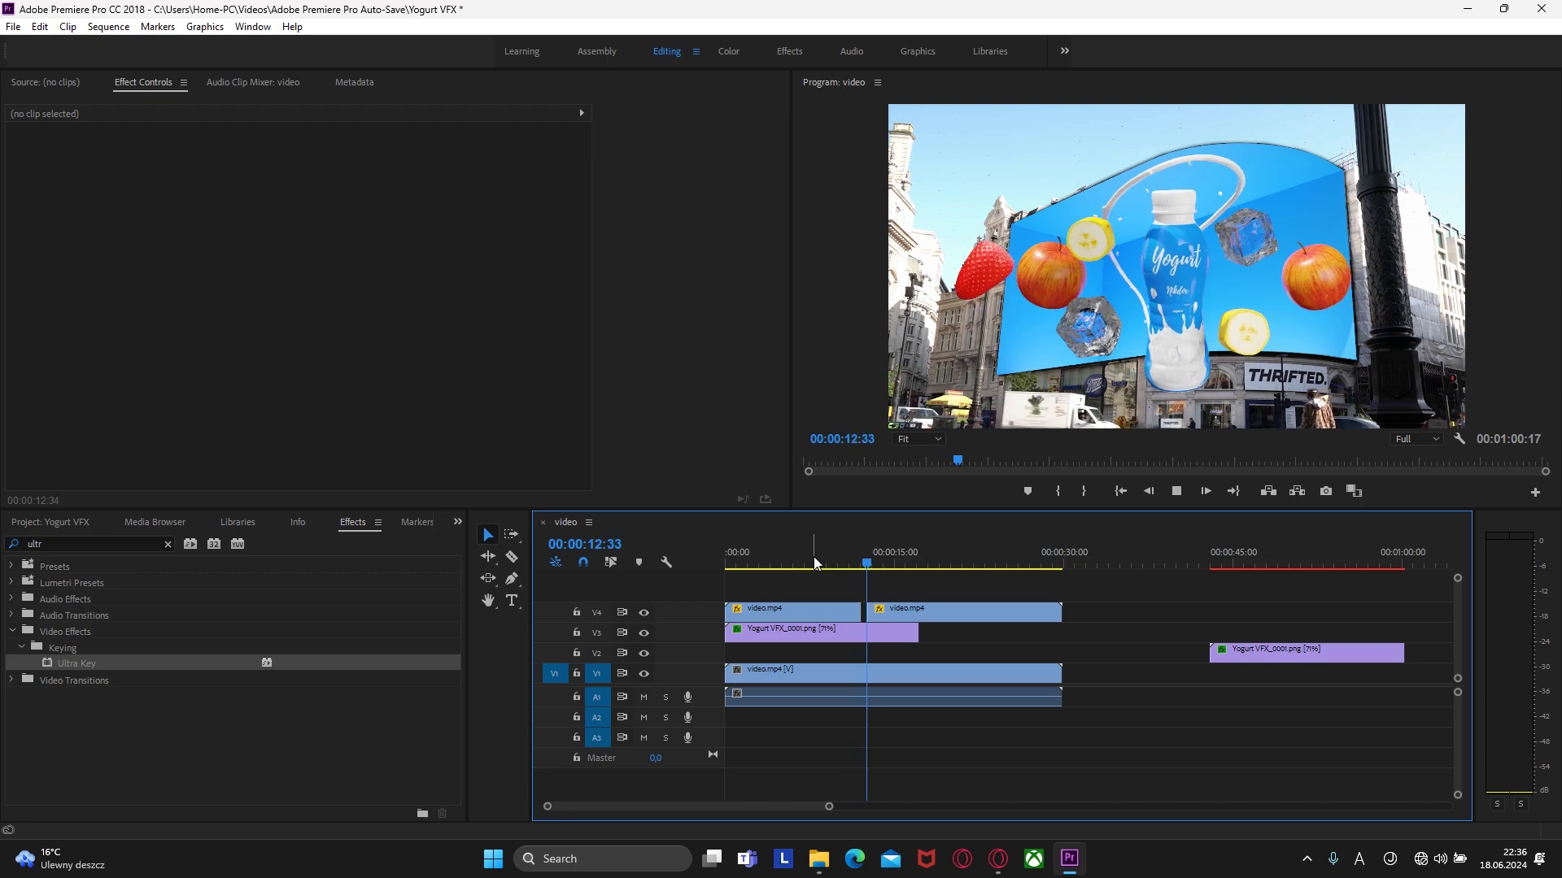
{"action": "key", "text": "space"}
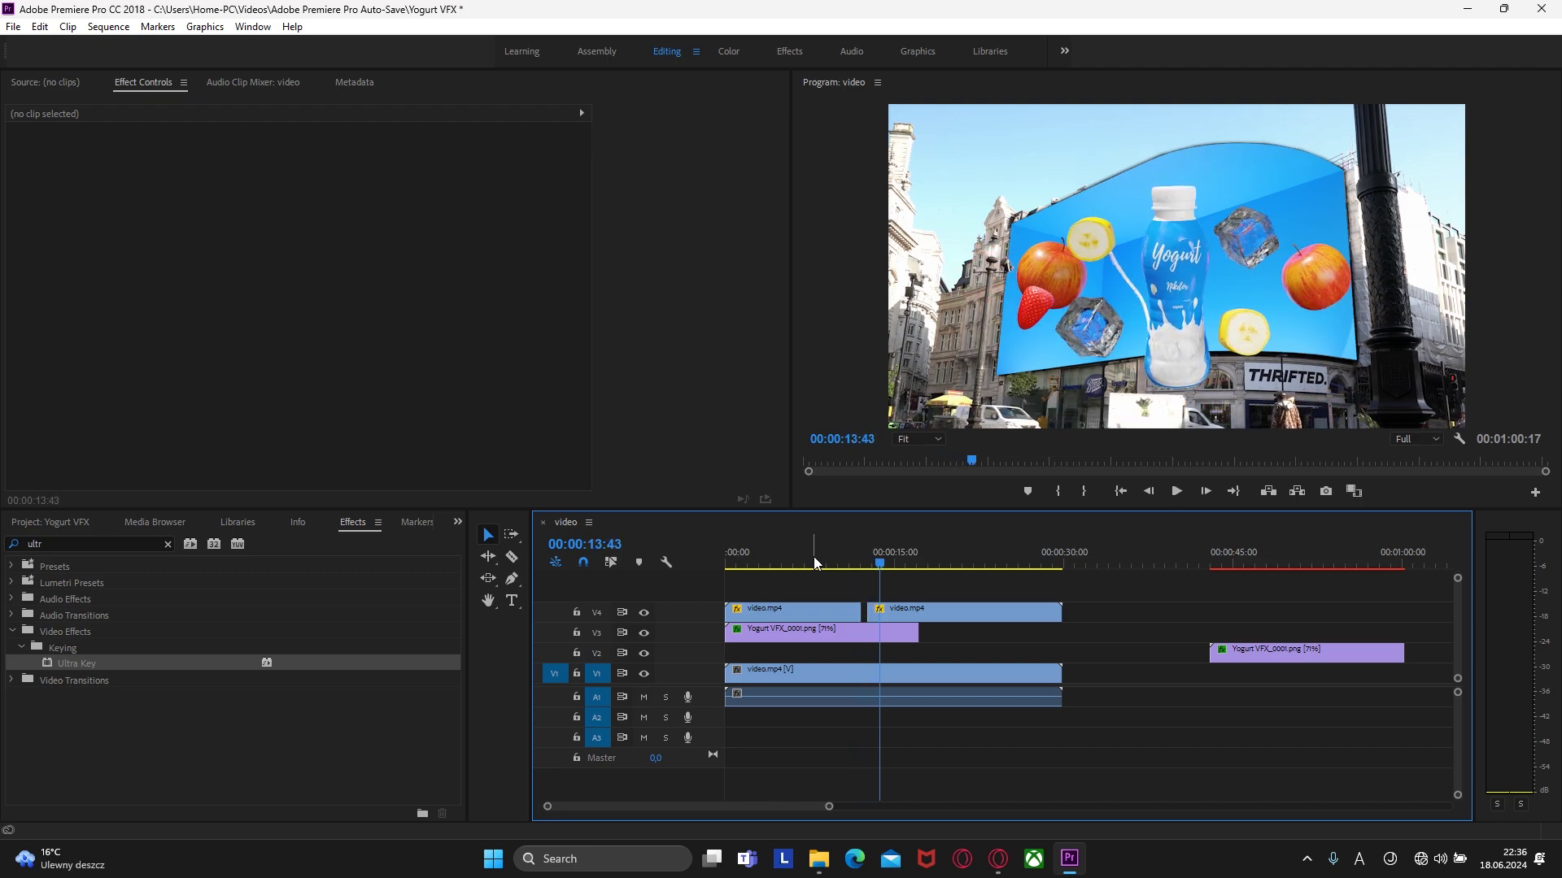
Step: Split the V4 video copy at 00:00:13:15 and 00:00:13:28, around the strawberry's return past the camera
{"action": "left_click_drag", "start_coordinate": [881, 563], "coordinate": [877, 570]}
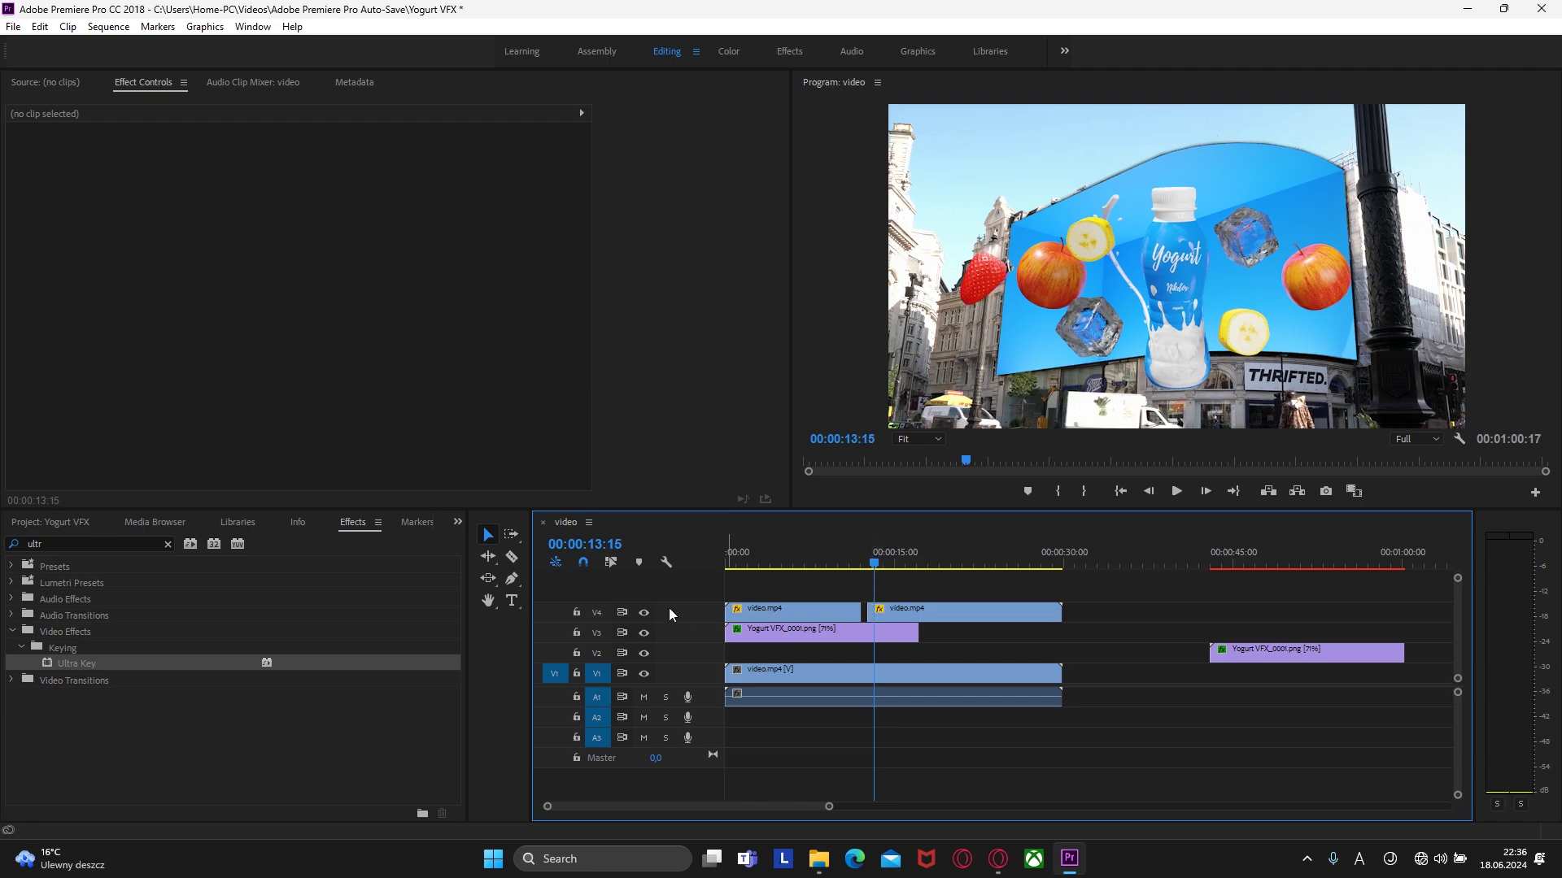
{"action": "left_click", "coordinate": [513, 558]}
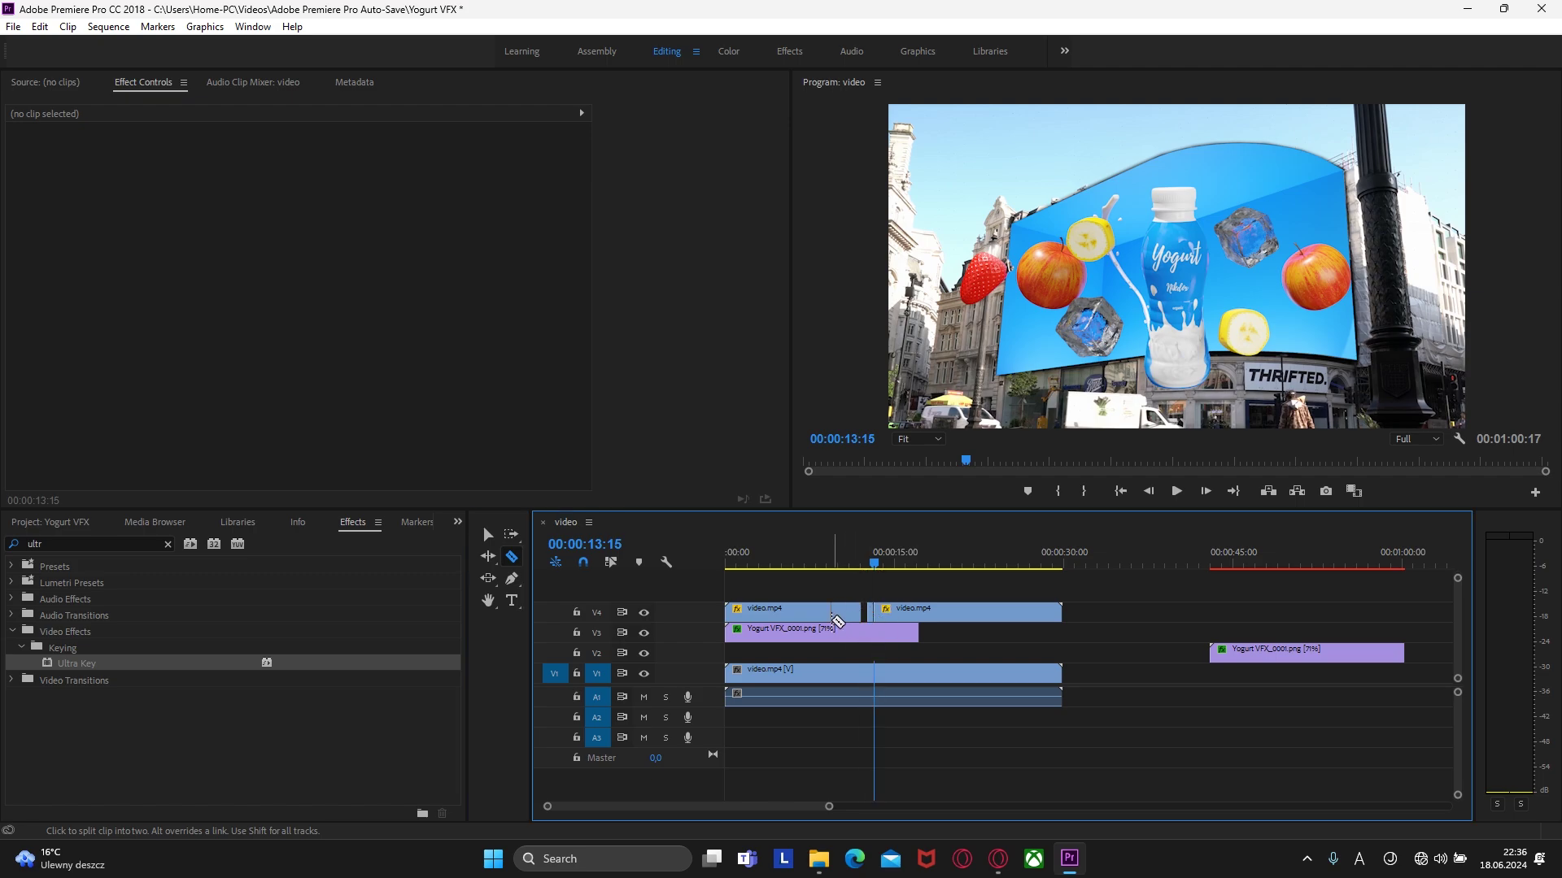
{"action": "left_click_drag", "start_coordinate": [877, 567], "coordinate": [876, 568]}
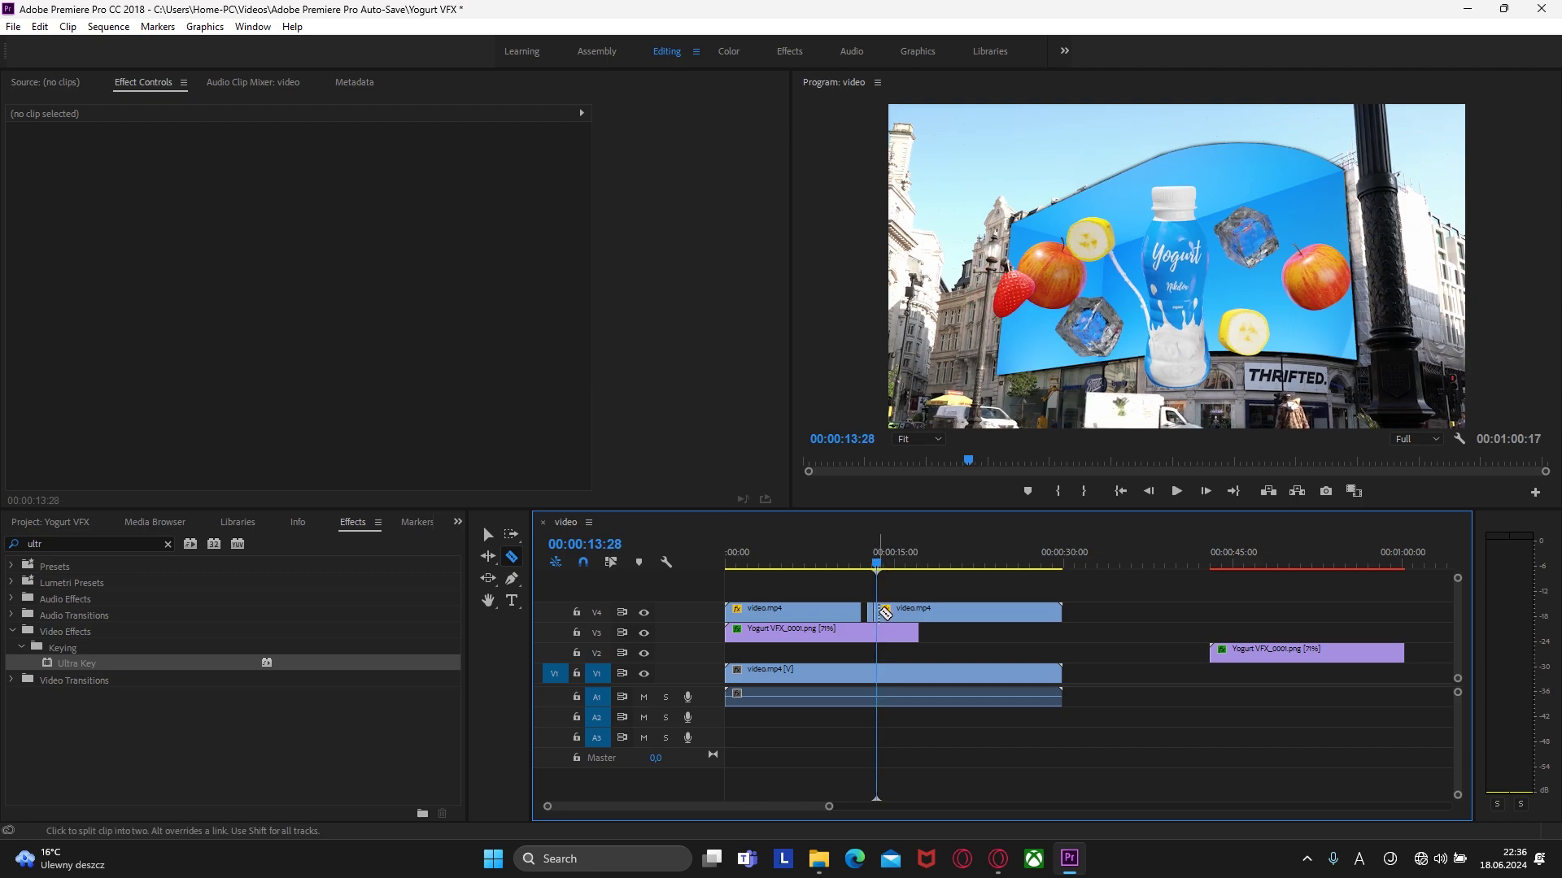
{"action": "left_click", "coordinate": [488, 534]}
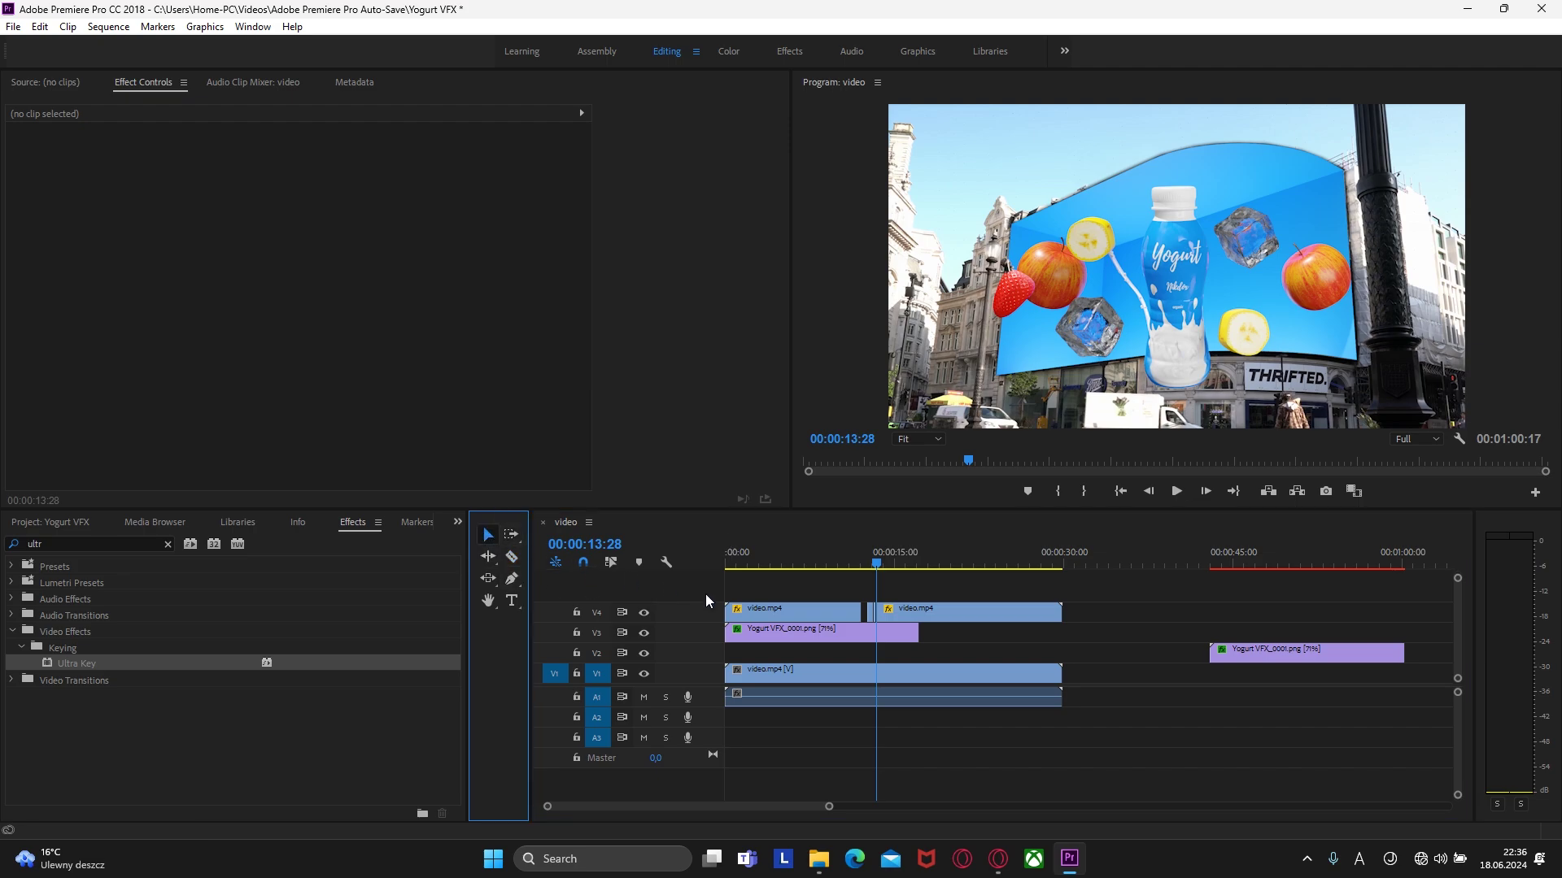
Step: Delete the V4 segment between 00:00:13:15 and 00:00:13:28 and play back the strawberry's return past the camera
{"action": "left_click", "coordinate": [875, 617]}
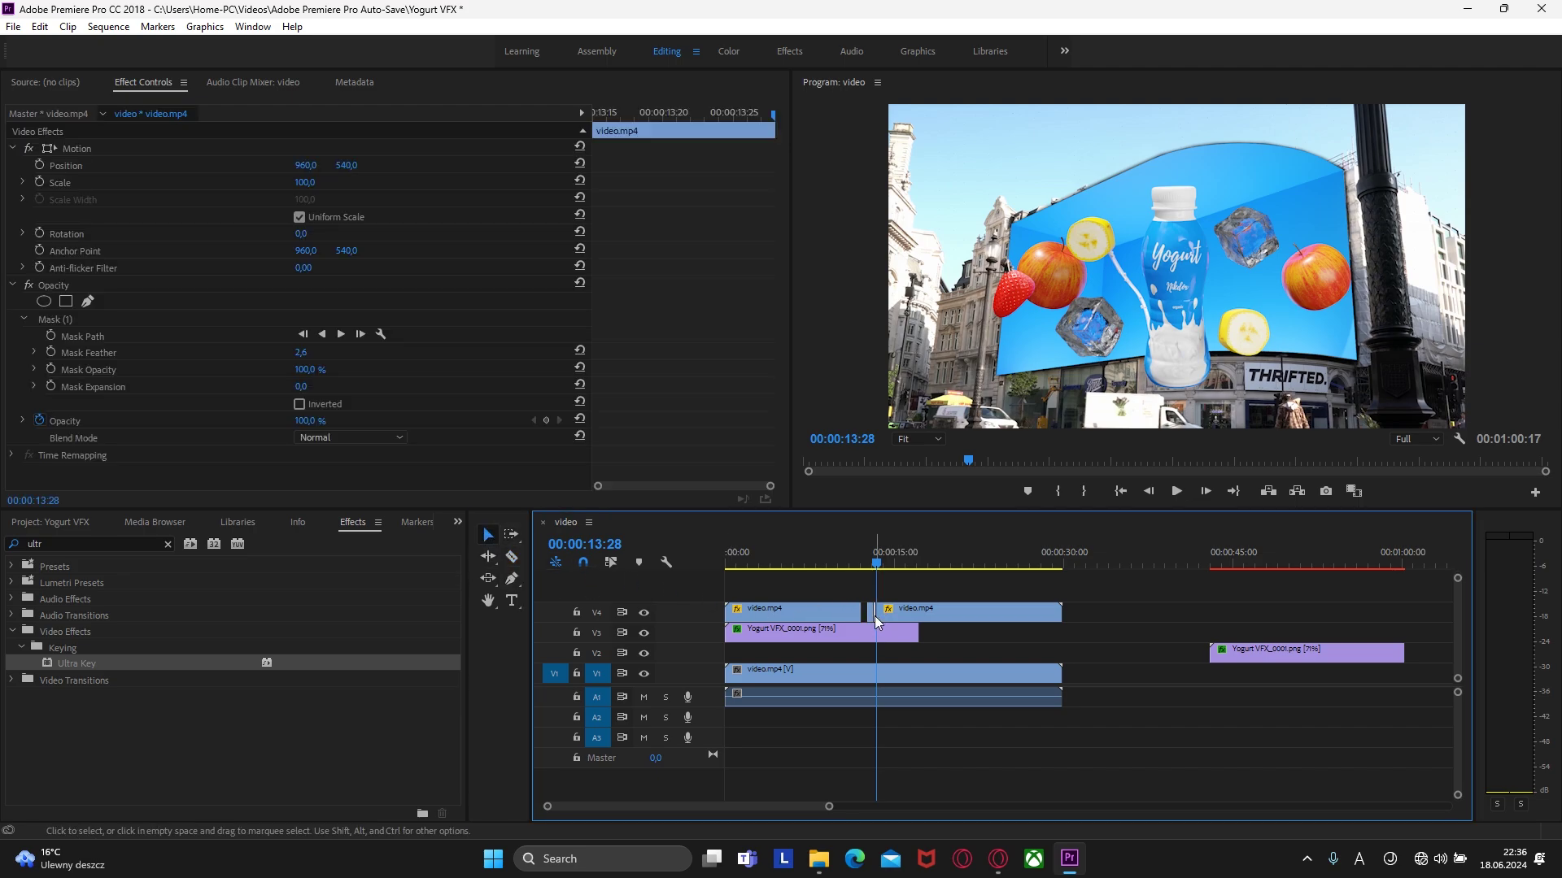
{"action": "key", "text": "Delete"}
{"action": "left_click_drag", "start_coordinate": [876, 563], "coordinate": [835, 564]}
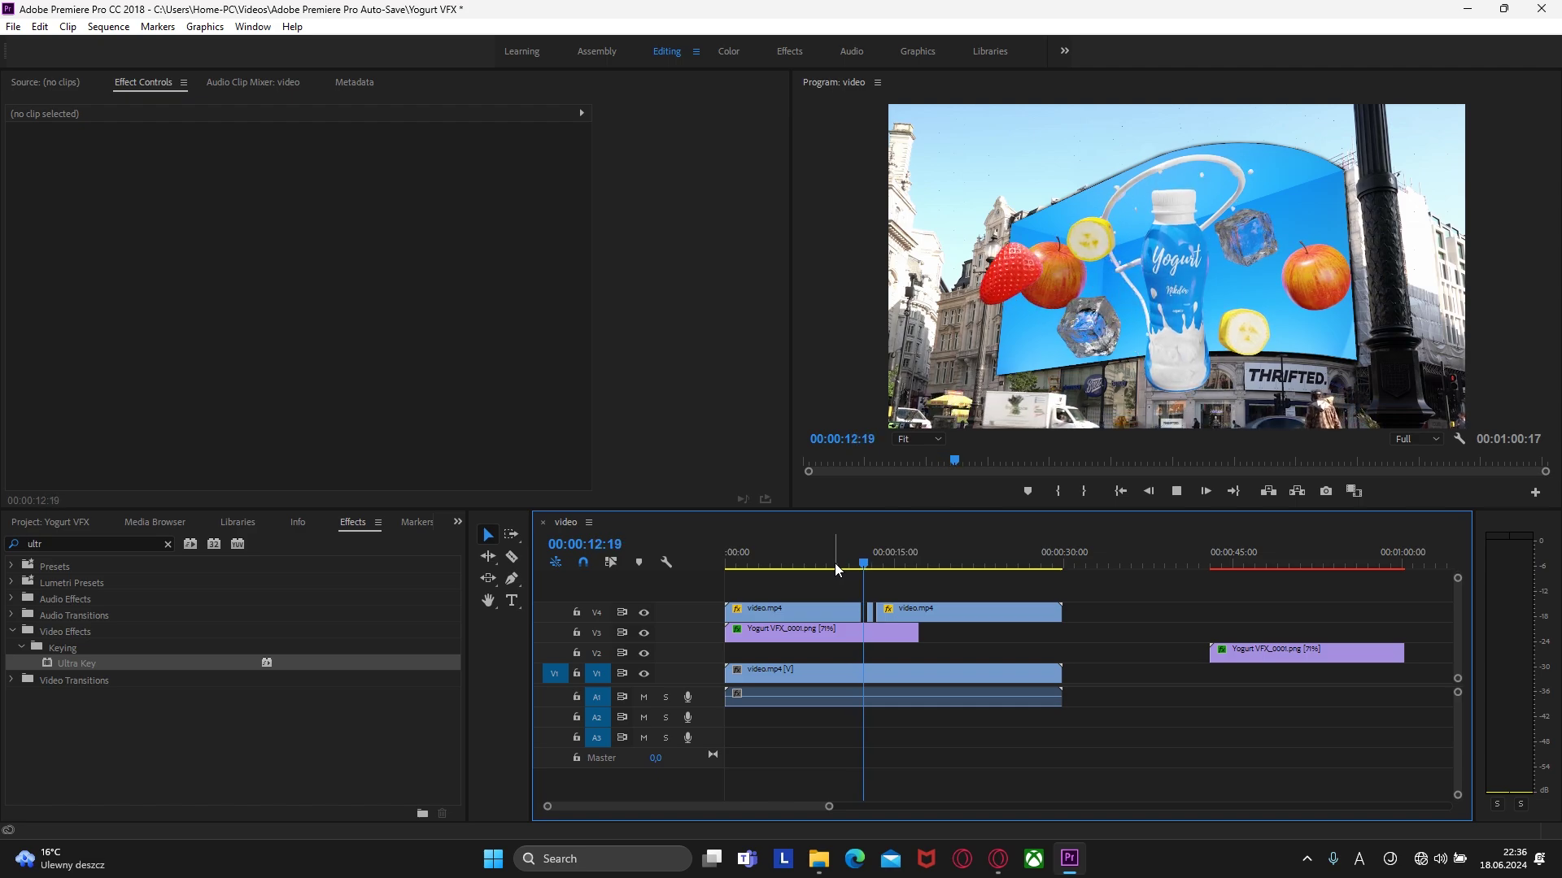
{"action": "key", "text": "space"}
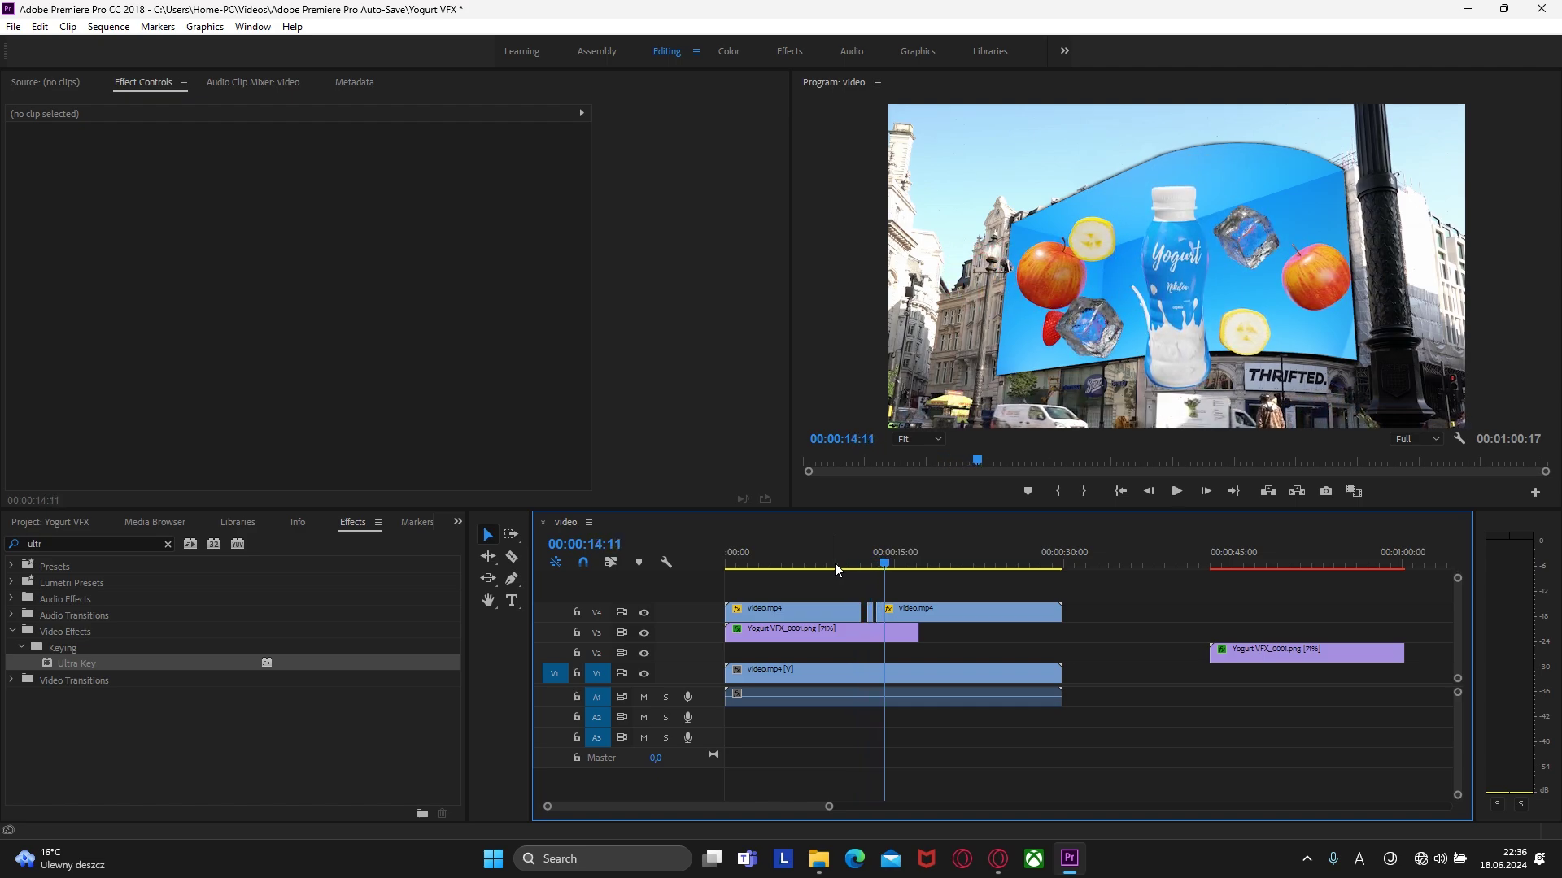
{"action": "key", "text": "space"}
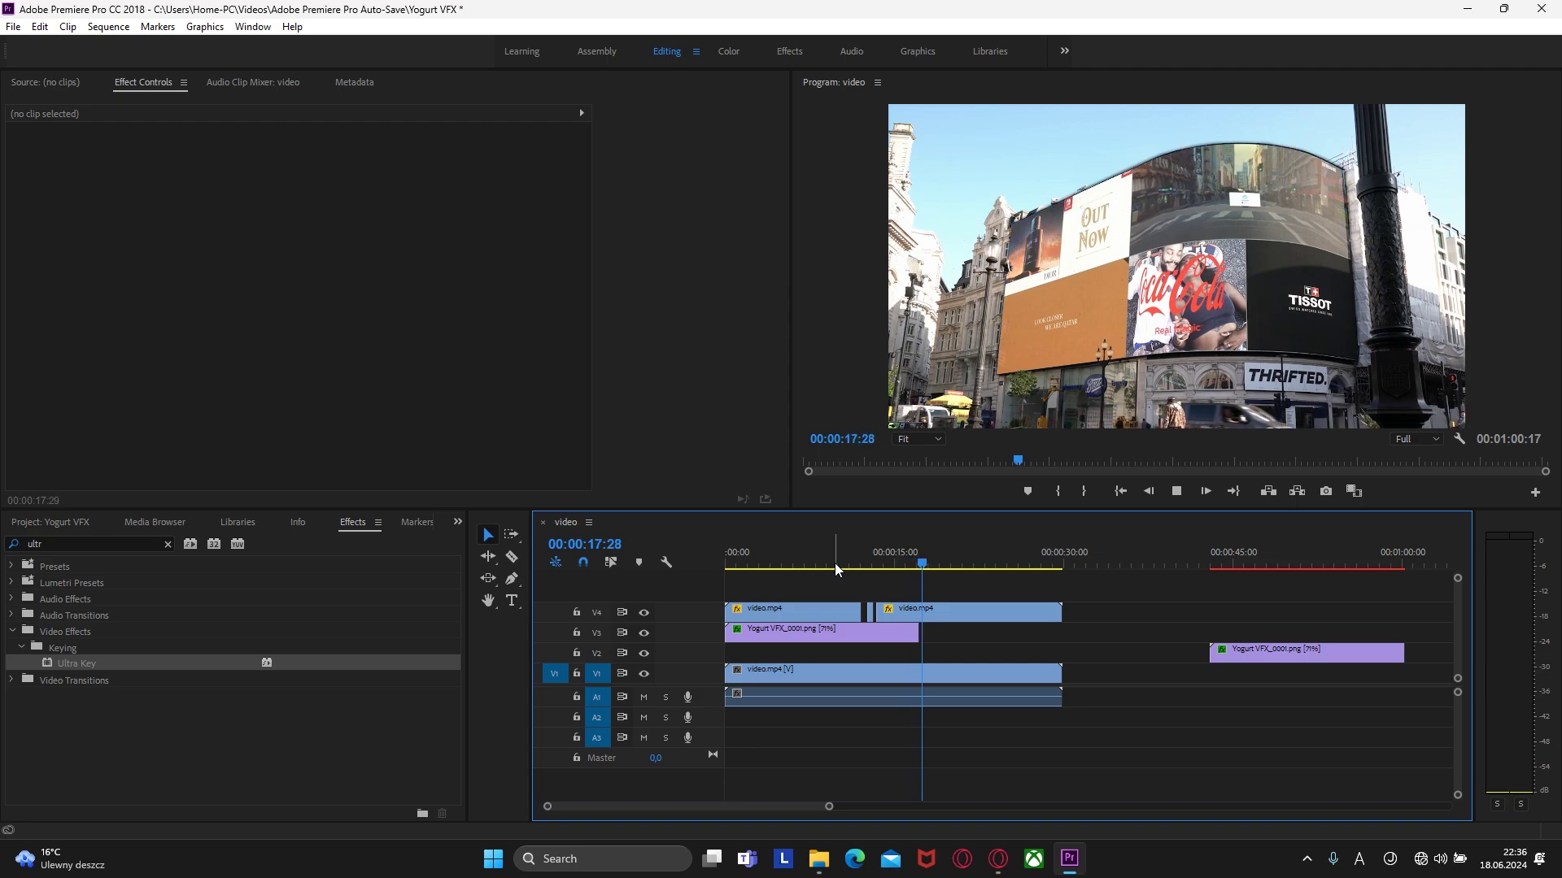
{"action": "key", "text": "space"}
Step: Duplicate the V1 street video onto a new V5 track above all the other clips
{"action": "left_click", "coordinate": [777, 675]}
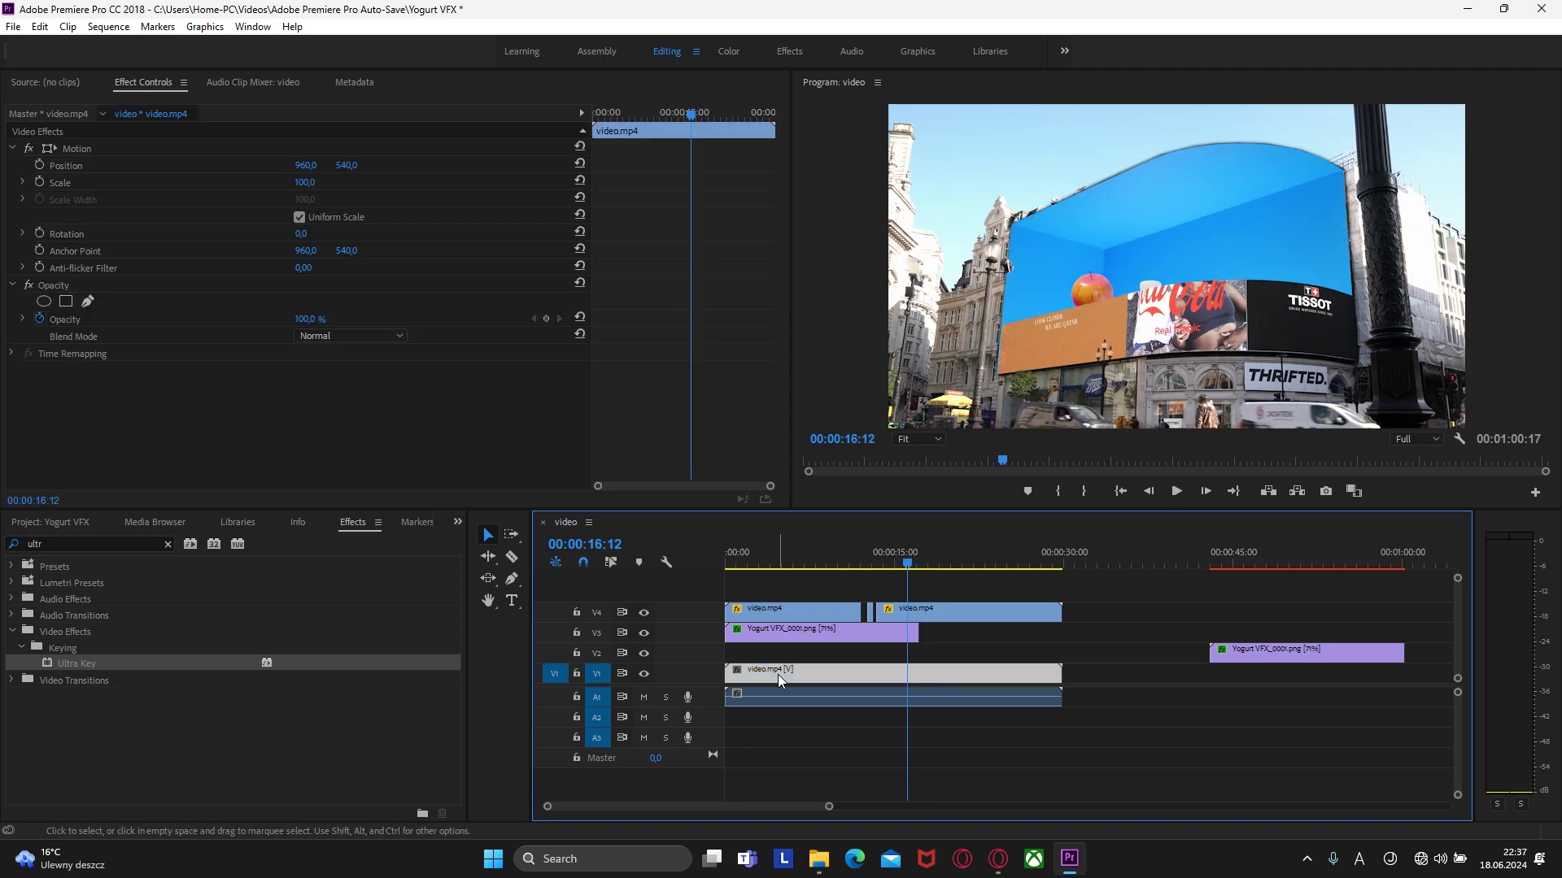
{"action": "left_click_drag", "start_coordinate": [781, 669], "coordinate": [787, 582]}
{"action": "left_click", "coordinate": [798, 590]}
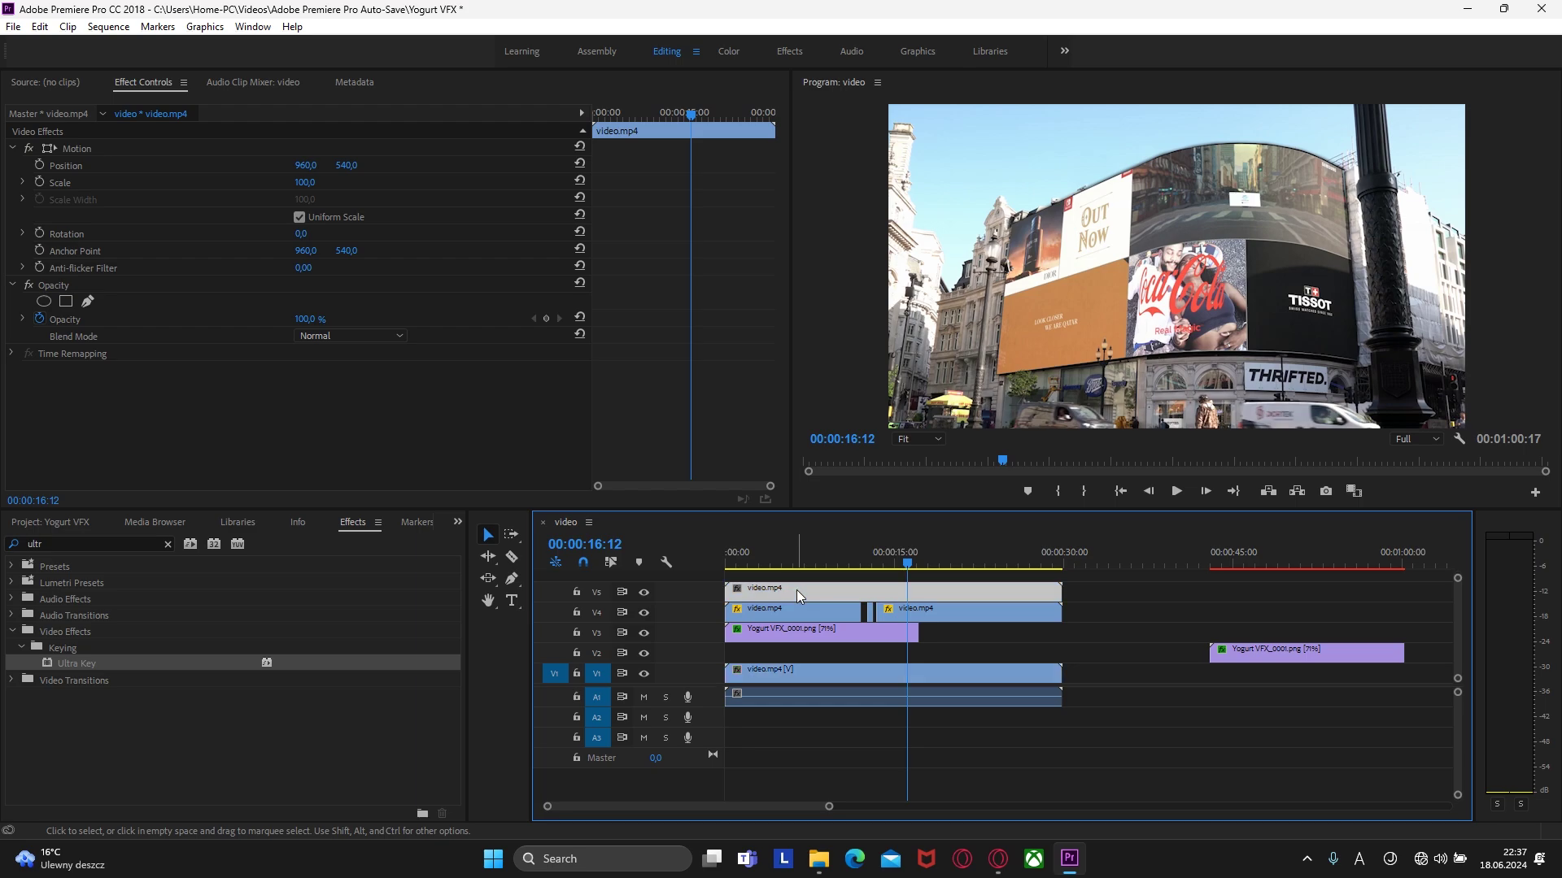
Step: Start a freehand opacity mask on the V5 copy at 400% zoom, tracing the leftmost of the three street lamps below the billboard
{"action": "left_click", "coordinate": [940, 441]}
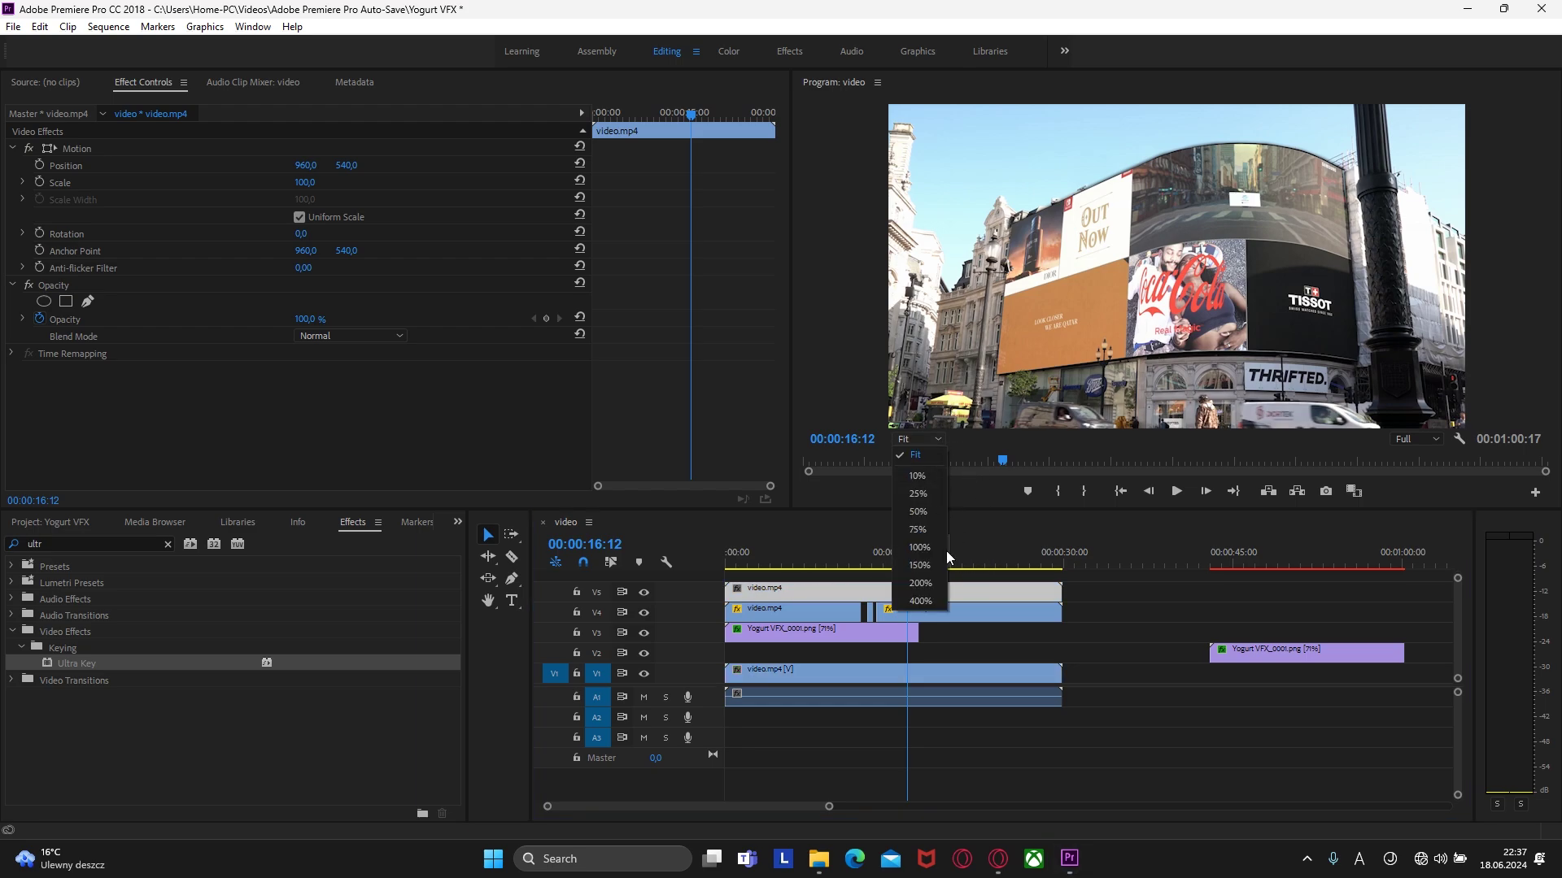
{"action": "left_click", "coordinate": [922, 601]}
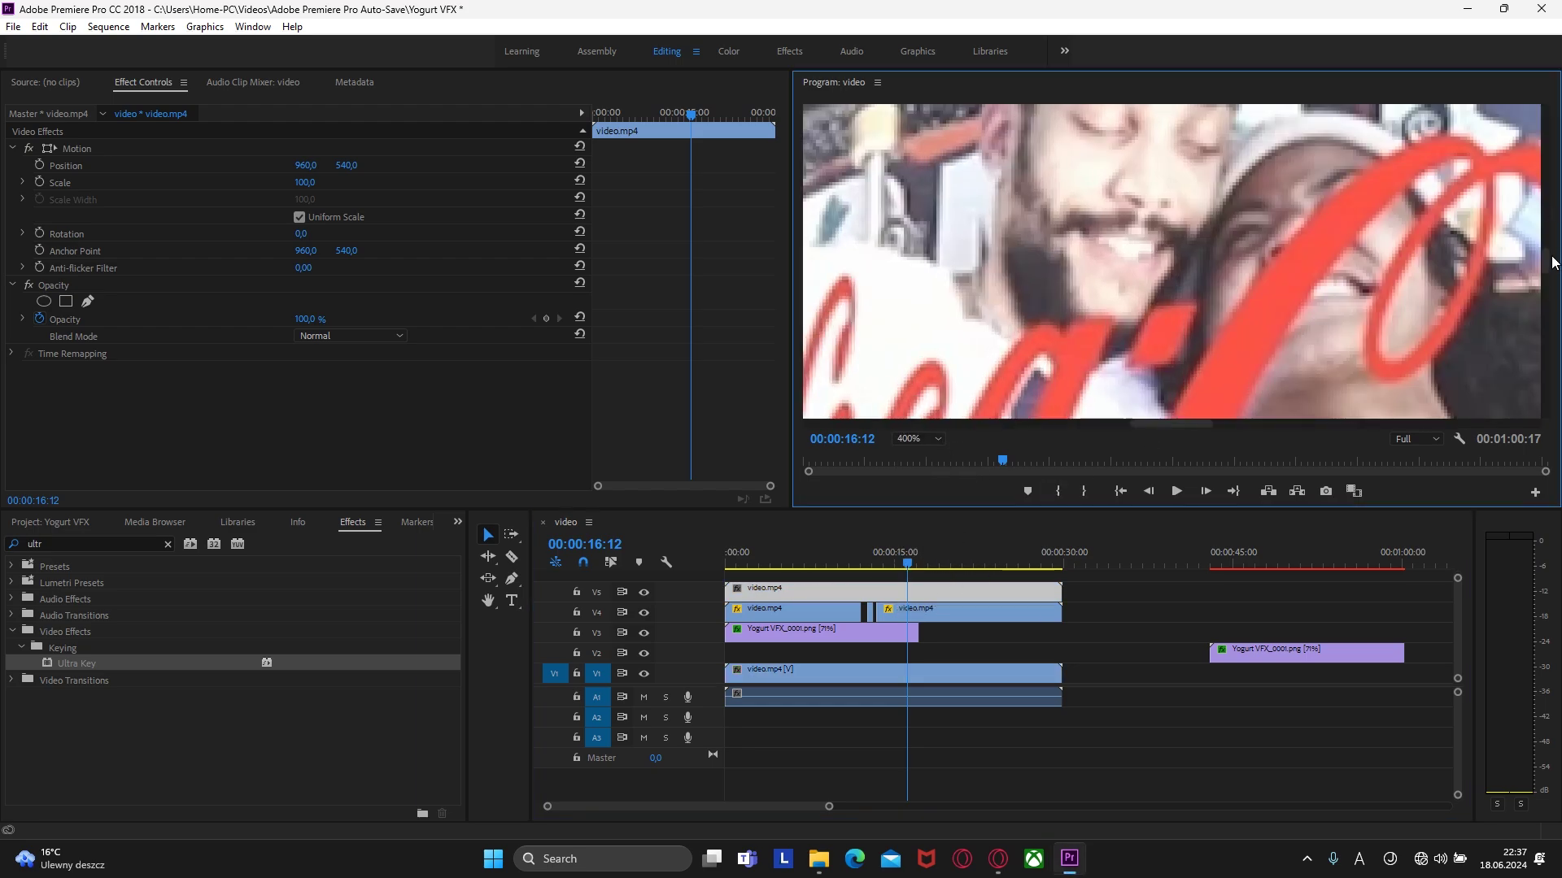
{"action": "left_click_drag", "start_coordinate": [1548, 263], "coordinate": [1503, 336]}
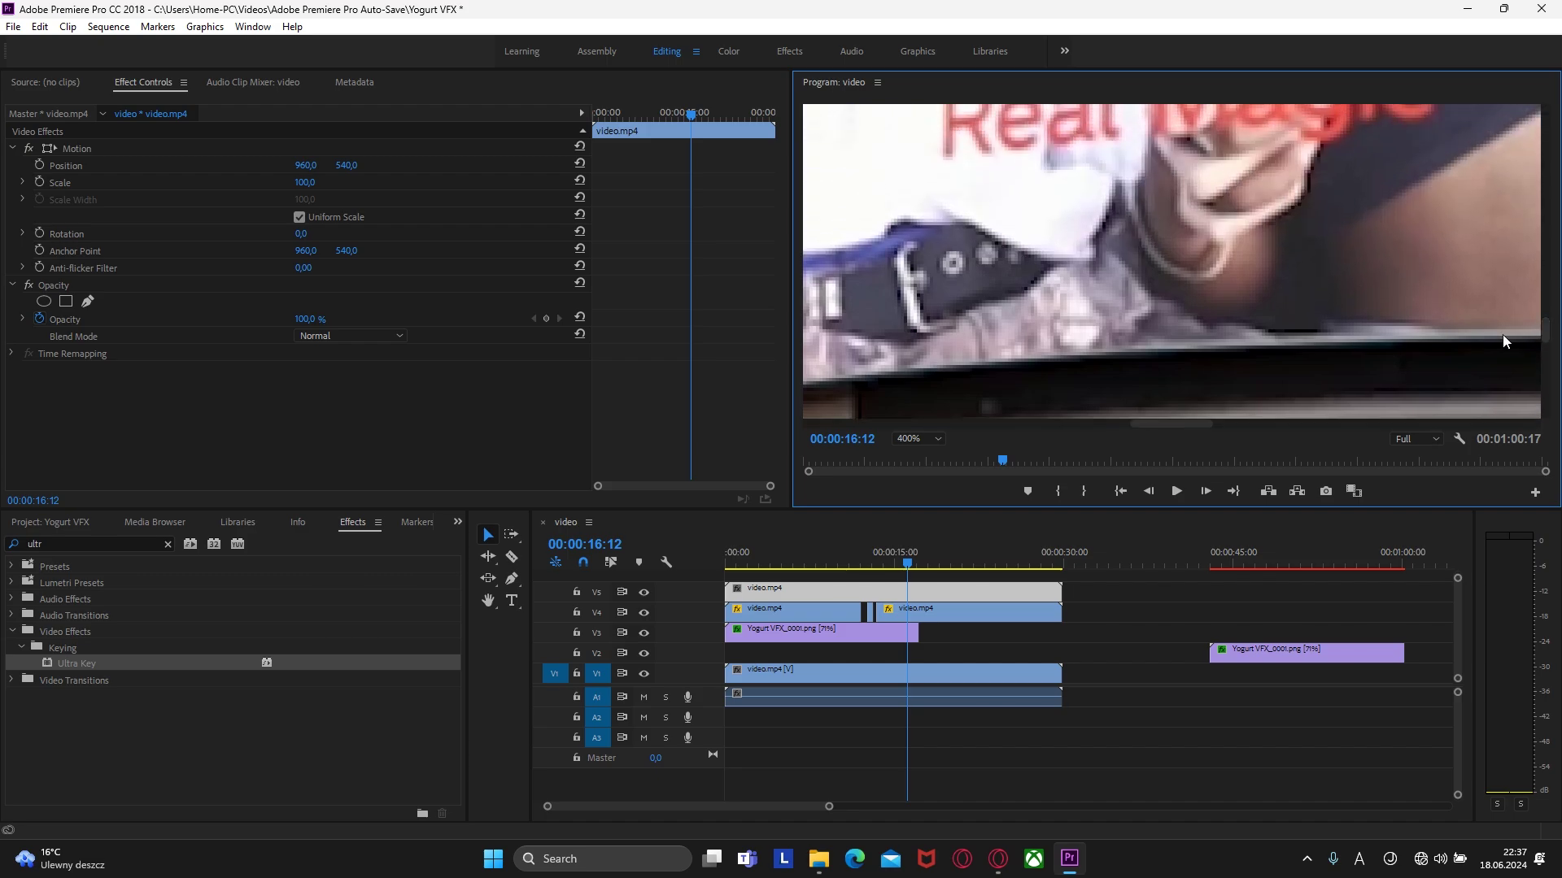
{"action": "left_click_drag", "start_coordinate": [1170, 427], "coordinate": [1080, 447]}
{"action": "left_click_drag", "start_coordinate": [1547, 331], "coordinate": [1545, 345]}
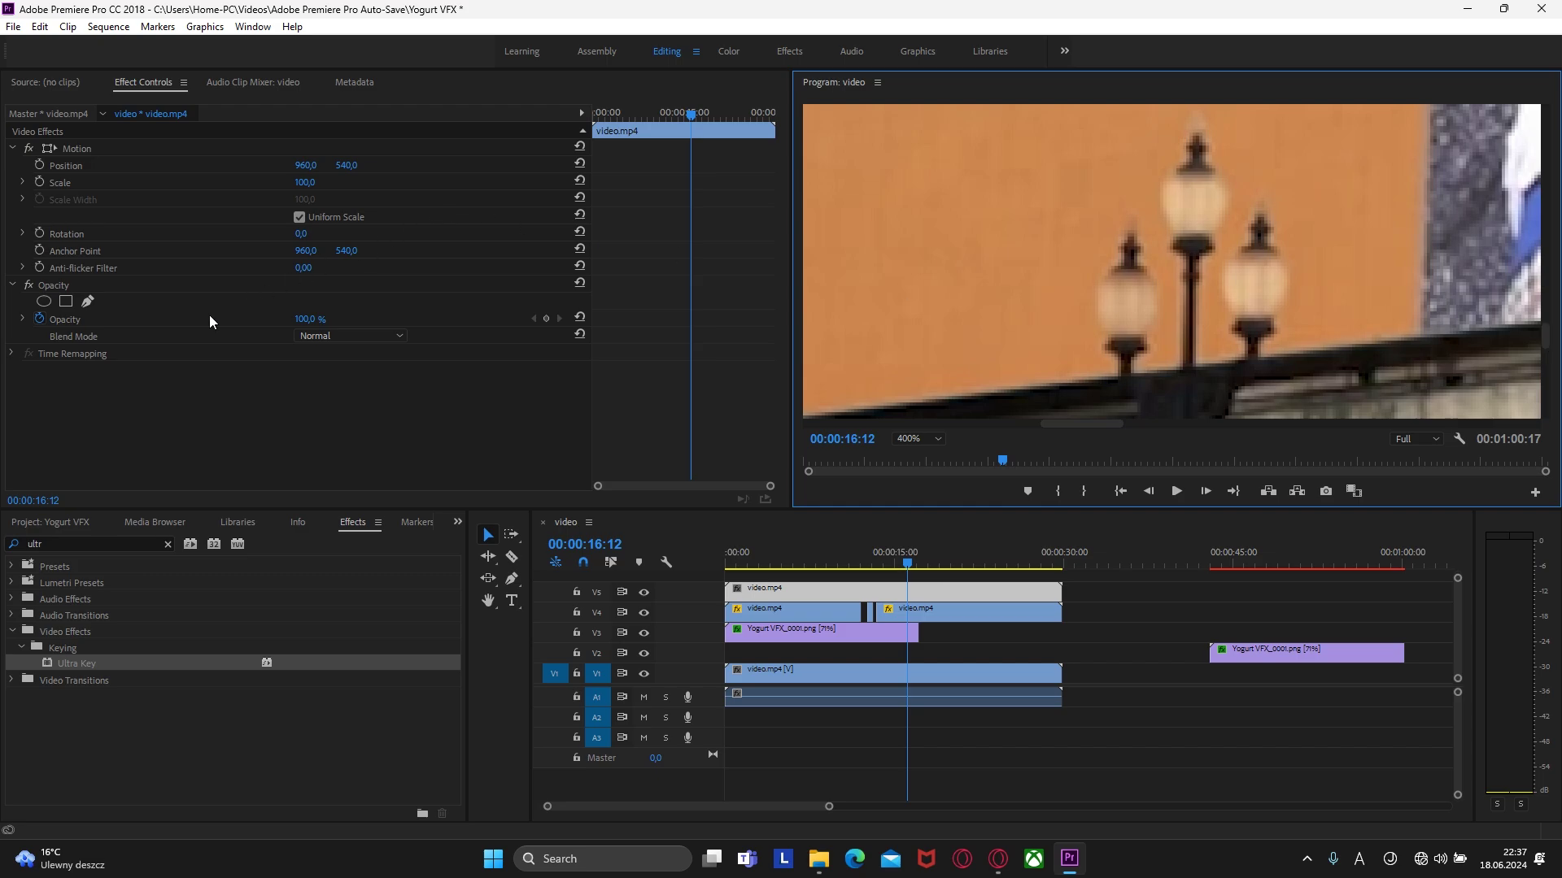
{"action": "left_click", "coordinate": [65, 299]}
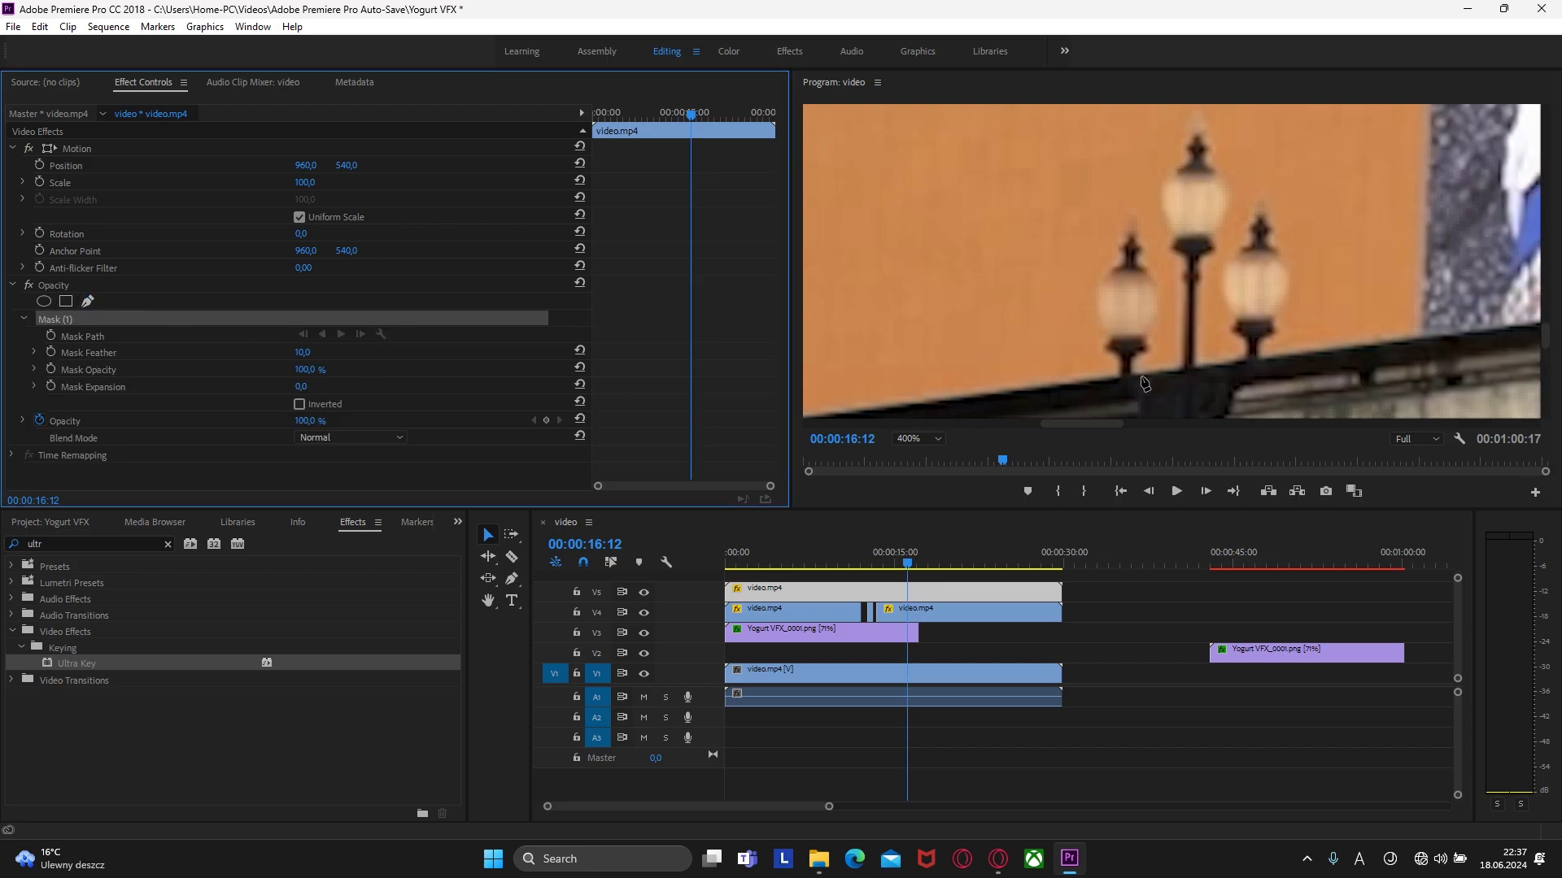
{"action": "left_click", "coordinate": [1118, 373]}
{"action": "left_click", "coordinate": [1118, 359]}
{"action": "left_click", "coordinate": [1046, 282]}
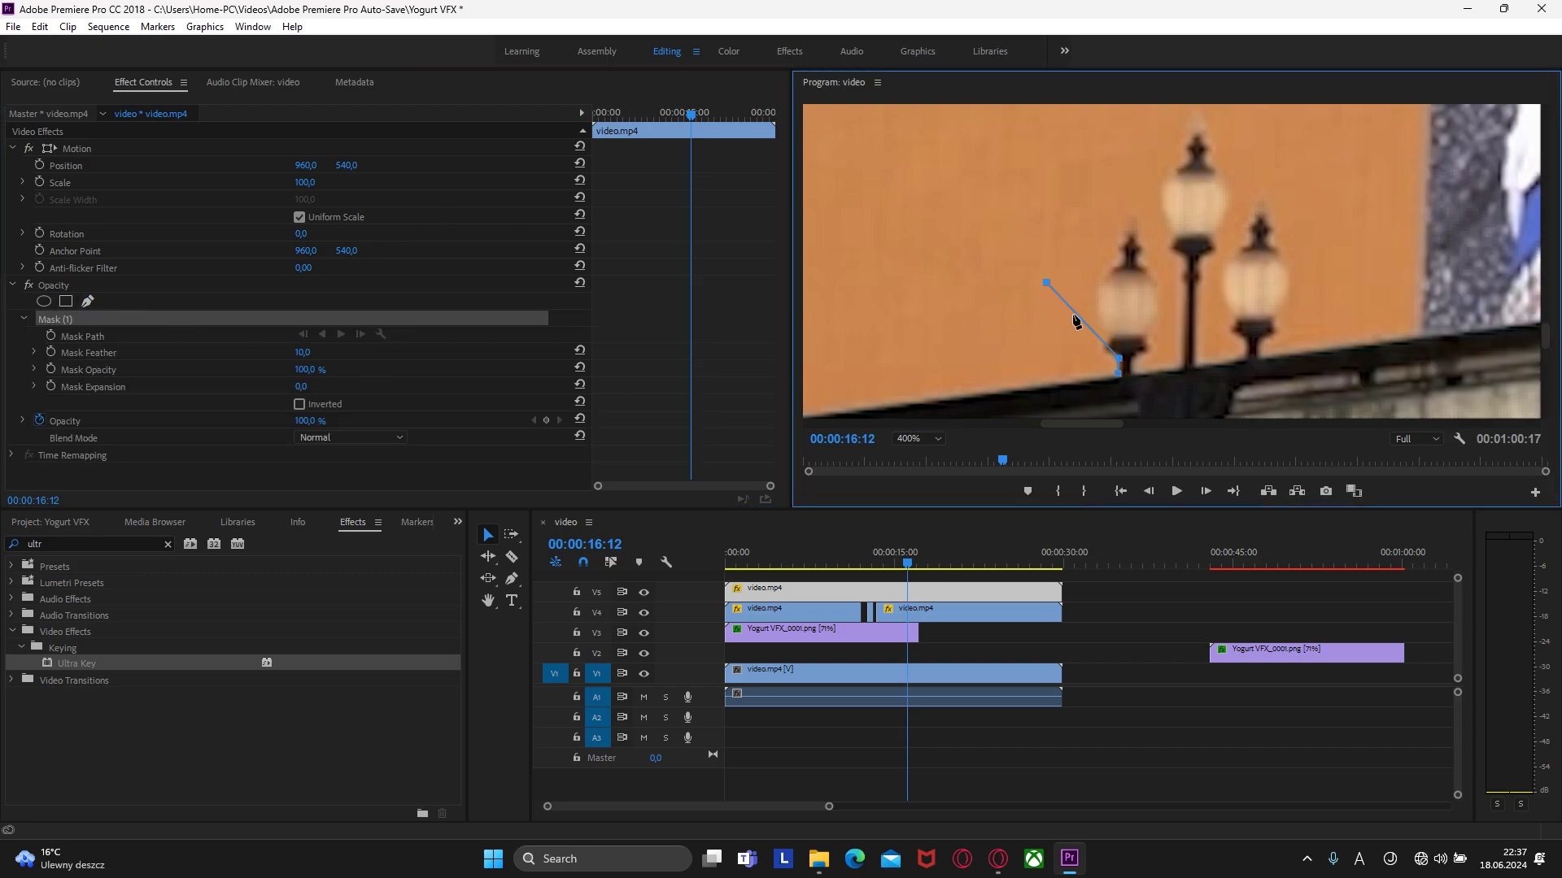
{"action": "key", "text": "ctrl+z"}
{"action": "left_click", "coordinate": [1105, 351]}
{"action": "left_click", "coordinate": [1106, 341]}
{"action": "left_click", "coordinate": [1102, 334]}
{"action": "left_click", "coordinate": [1033, 205]}
{"action": "left_click", "coordinate": [1098, 318]}
{"action": "left_click", "coordinate": [1096, 294]}
{"action": "left_click", "coordinate": [1104, 273]}
{"action": "left_click", "coordinate": [1121, 264]}
{"action": "left_click", "coordinate": [1133, 234]}
{"action": "left_click", "coordinate": [1139, 243]}
{"action": "left_click", "coordinate": [1143, 249]}
{"action": "left_click", "coordinate": [1137, 254]}
{"action": "left_click", "coordinate": [1138, 264]}
{"action": "left_click", "coordinate": [1149, 277]}
{"action": "left_click", "coordinate": [1161, 298]}
{"action": "left_click", "coordinate": [1158, 320]}
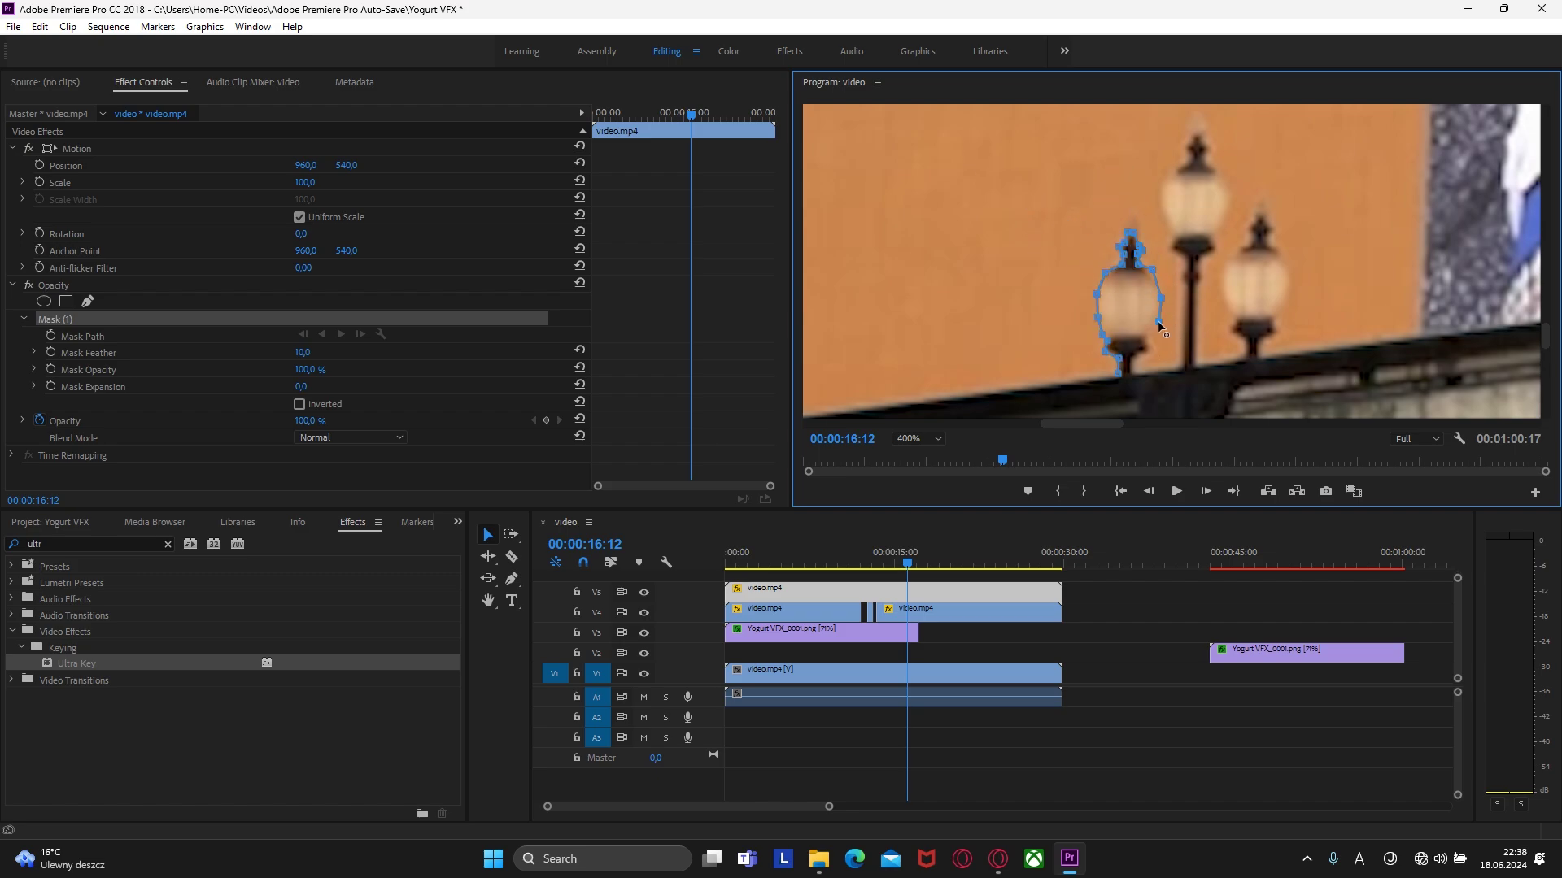
Step: Continue the mask path across the post's base, up around the tall middle lamp and back down its pole
{"action": "left_click", "coordinate": [1134, 401]}
{"action": "left_click", "coordinate": [1181, 380]}
{"action": "left_click", "coordinate": [1187, 259]}
{"action": "left_click", "coordinate": [1172, 249]}
{"action": "left_click", "coordinate": [1174, 237]}
{"action": "left_click", "coordinate": [1161, 188]}
{"action": "left_click", "coordinate": [1175, 171]}
{"action": "left_click", "coordinate": [1189, 163]}
{"action": "left_click", "coordinate": [1140, 127]}
{"action": "left_click_drag", "start_coordinate": [1132, 120], "coordinate": [1197, 133]}
{"action": "left_click", "coordinate": [1210, 148]}
{"action": "left_click", "coordinate": [1207, 155]}
{"action": "left_click", "coordinate": [1207, 163]}
{"action": "left_click", "coordinate": [1215, 174]}
{"action": "left_click", "coordinate": [1227, 195]}
{"action": "left_click", "coordinate": [1214, 235]}
{"action": "left_click", "coordinate": [1215, 252]}
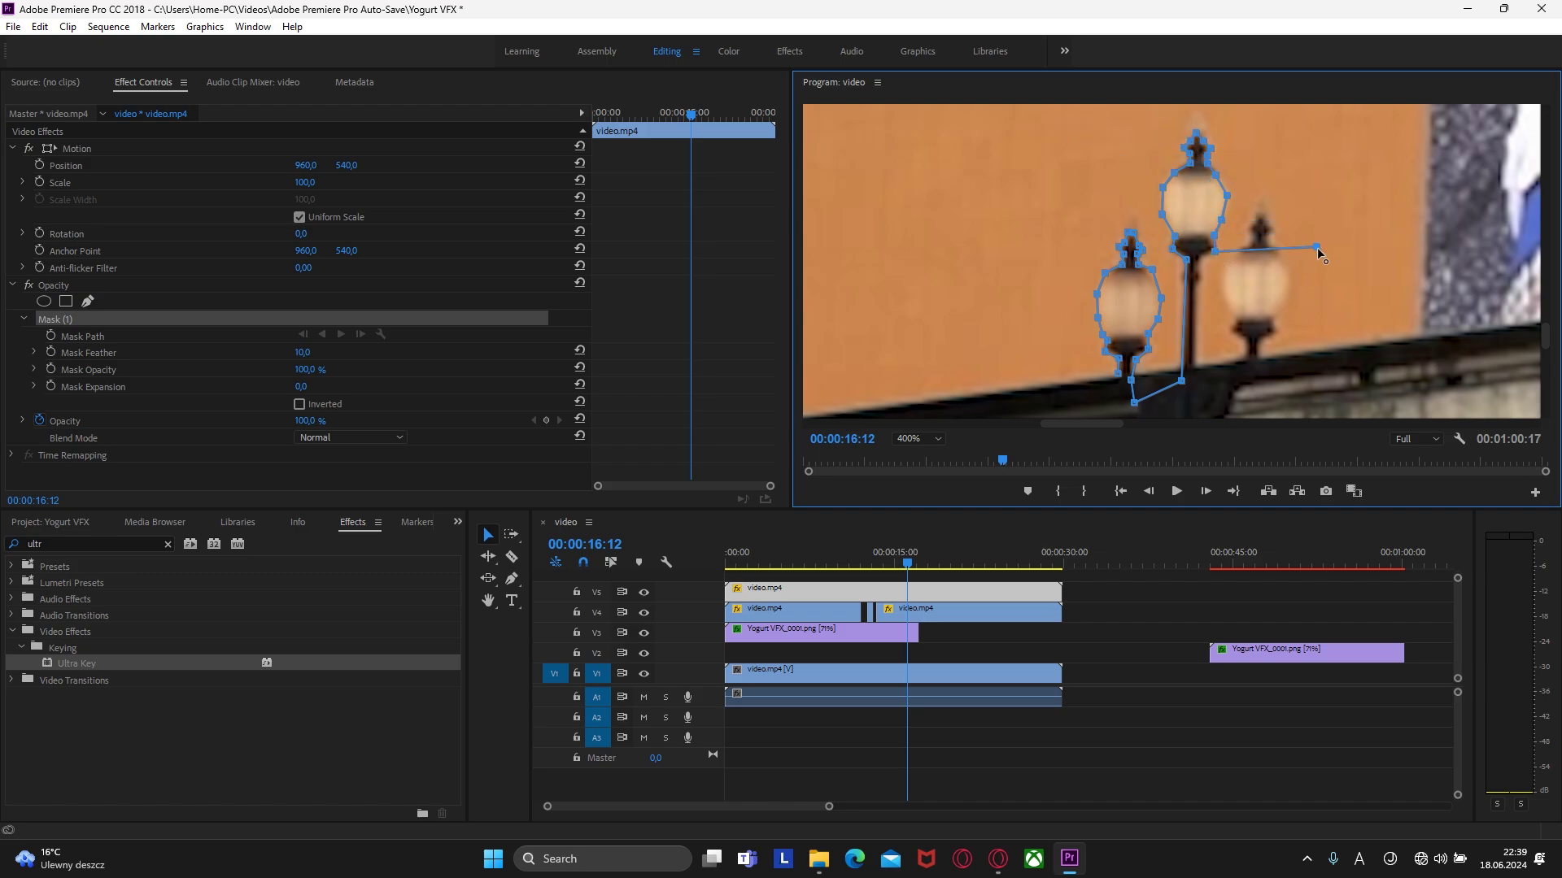
{"action": "left_click", "coordinate": [1202, 259]}
{"action": "left_click", "coordinate": [1194, 368]}
{"action": "scroll", "coordinate": [1203, 262], "scroll_direction": "up", "scroll_amount": 1}
{"action": "left_click_drag", "start_coordinate": [1194, 368], "coordinate": [1194, 384]}
Step: Extend the mask path around the rightmost street lamp and back down to the post's base
{"action": "left_click", "coordinate": [1286, 408]}
{"action": "key", "text": "ctrl+z"}
{"action": "left_click", "coordinate": [1246, 374]}
{"action": "left_click", "coordinate": [1248, 341]}
{"action": "left_click", "coordinate": [1233, 329]}
{"action": "left_click", "coordinate": [1229, 299]}
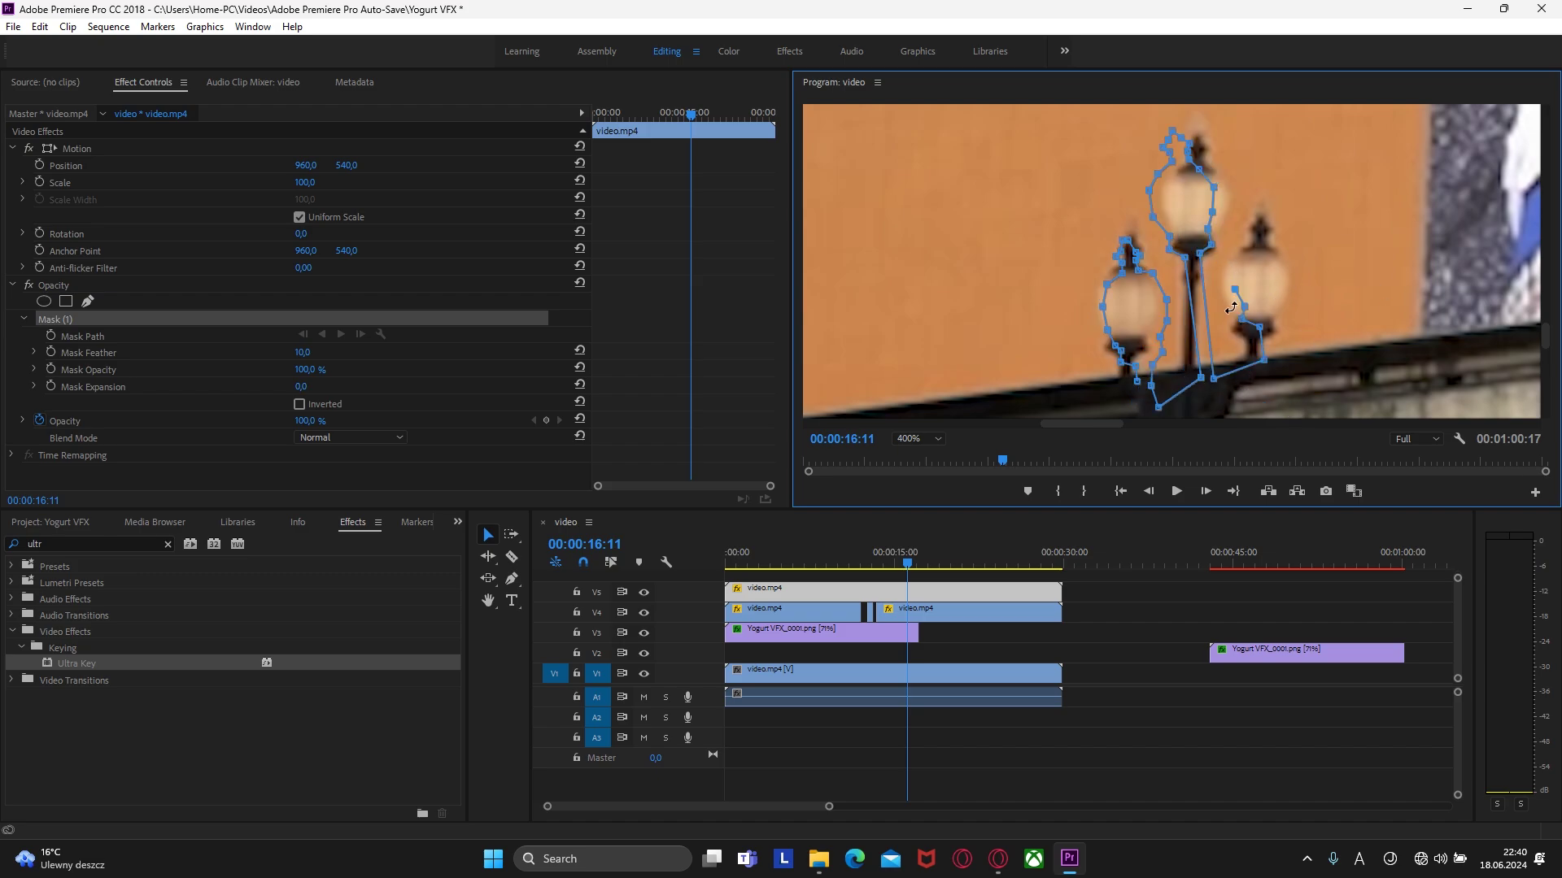
{"action": "left_click", "coordinate": [1222, 278]}
{"action": "left_click", "coordinate": [1229, 257]}
{"action": "left_click", "coordinate": [1240, 247]}
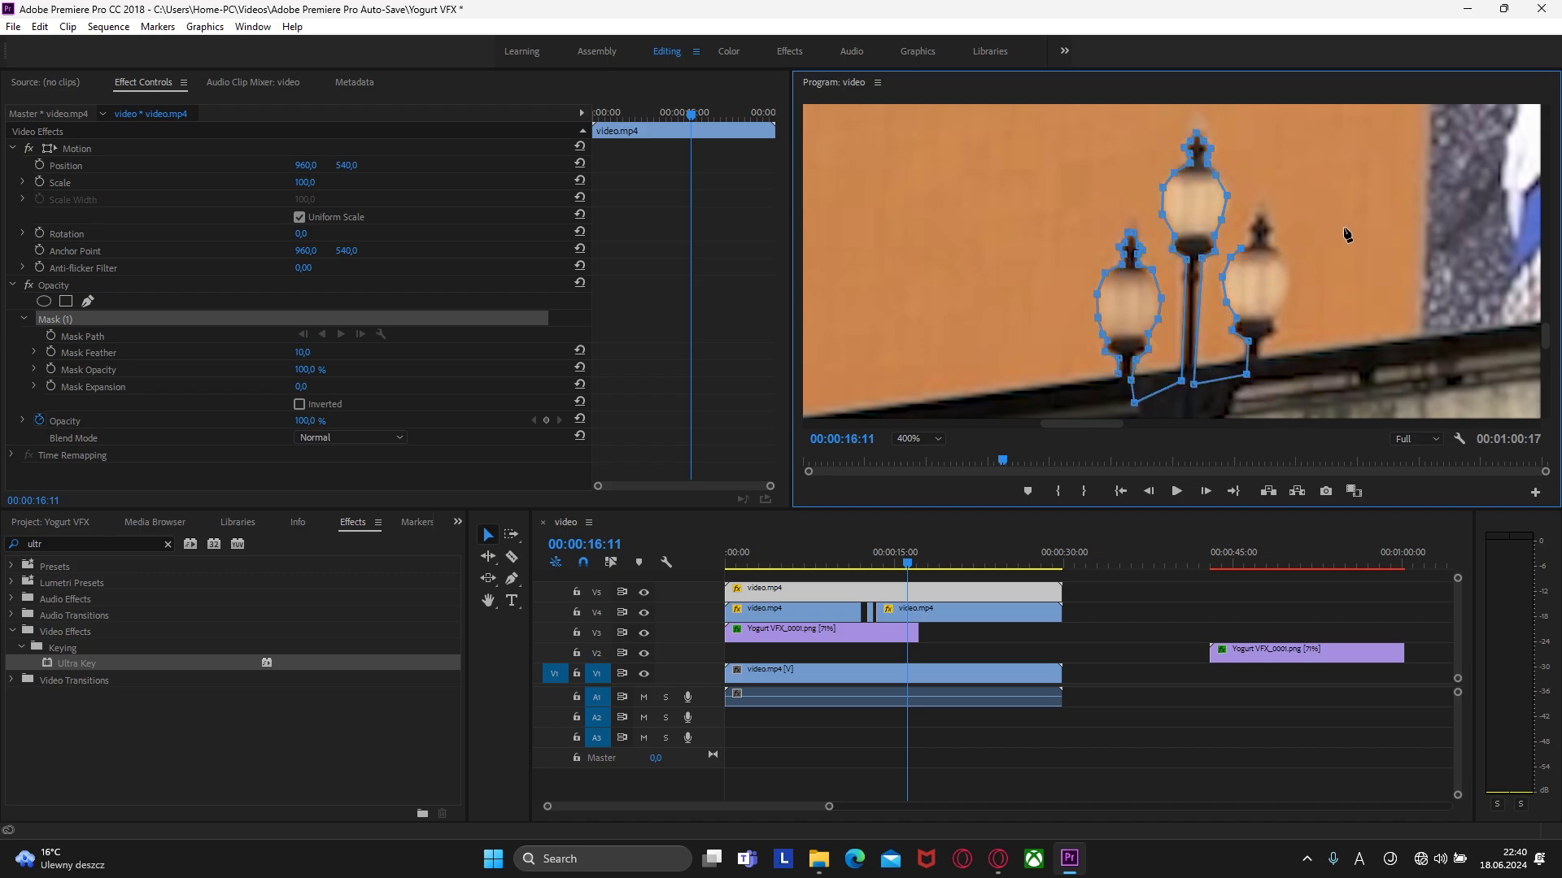
{"action": "left_click", "coordinate": [1249, 227]}
{"action": "left_click", "coordinate": [1255, 220]}
{"action": "left_click", "coordinate": [1260, 212]}
{"action": "left_click", "coordinate": [1264, 220]}
{"action": "left_click", "coordinate": [1271, 229]}
{"action": "left_click", "coordinate": [1267, 236]}
{"action": "left_click", "coordinate": [1274, 315]}
{"action": "left_click", "coordinate": [1341, 319]}
{"action": "left_click_drag", "start_coordinate": [1350, 334], "coordinate": [1261, 375]}
{"action": "left_click_drag", "start_coordinate": [1334, 381], "coordinate": [1236, 393]}
Step: Close the mask path below the lamps and adjust its points along the base of the left lamp
{"action": "left_click", "coordinate": [1170, 409]}
{"action": "left_click_drag", "start_coordinate": [1545, 335], "coordinate": [1544, 345]}
{"action": "left_click", "coordinate": [1141, 304]}
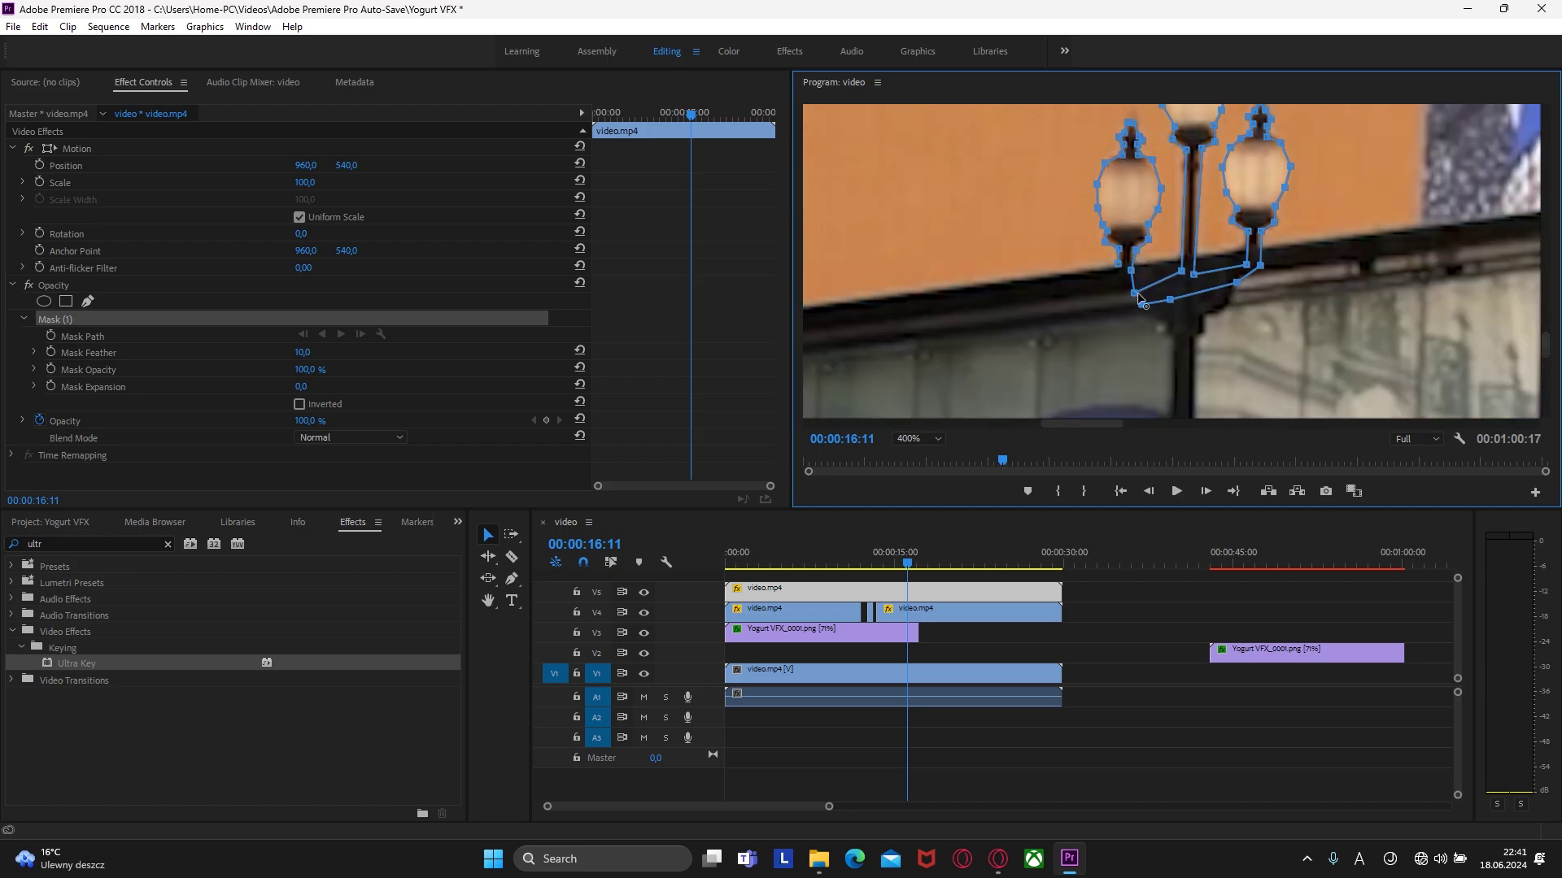
{"action": "left_click_drag", "start_coordinate": [1134, 292], "coordinate": [1142, 279]}
{"action": "left_click", "coordinate": [1119, 286]}
{"action": "left_click", "coordinate": [1118, 264]}
Step: Set the street lamp mask's feather to 3.5
{"action": "left_click_drag", "start_coordinate": [302, 353], "coordinate": [279, 352]}
{"action": "left_click", "coordinate": [315, 349]}
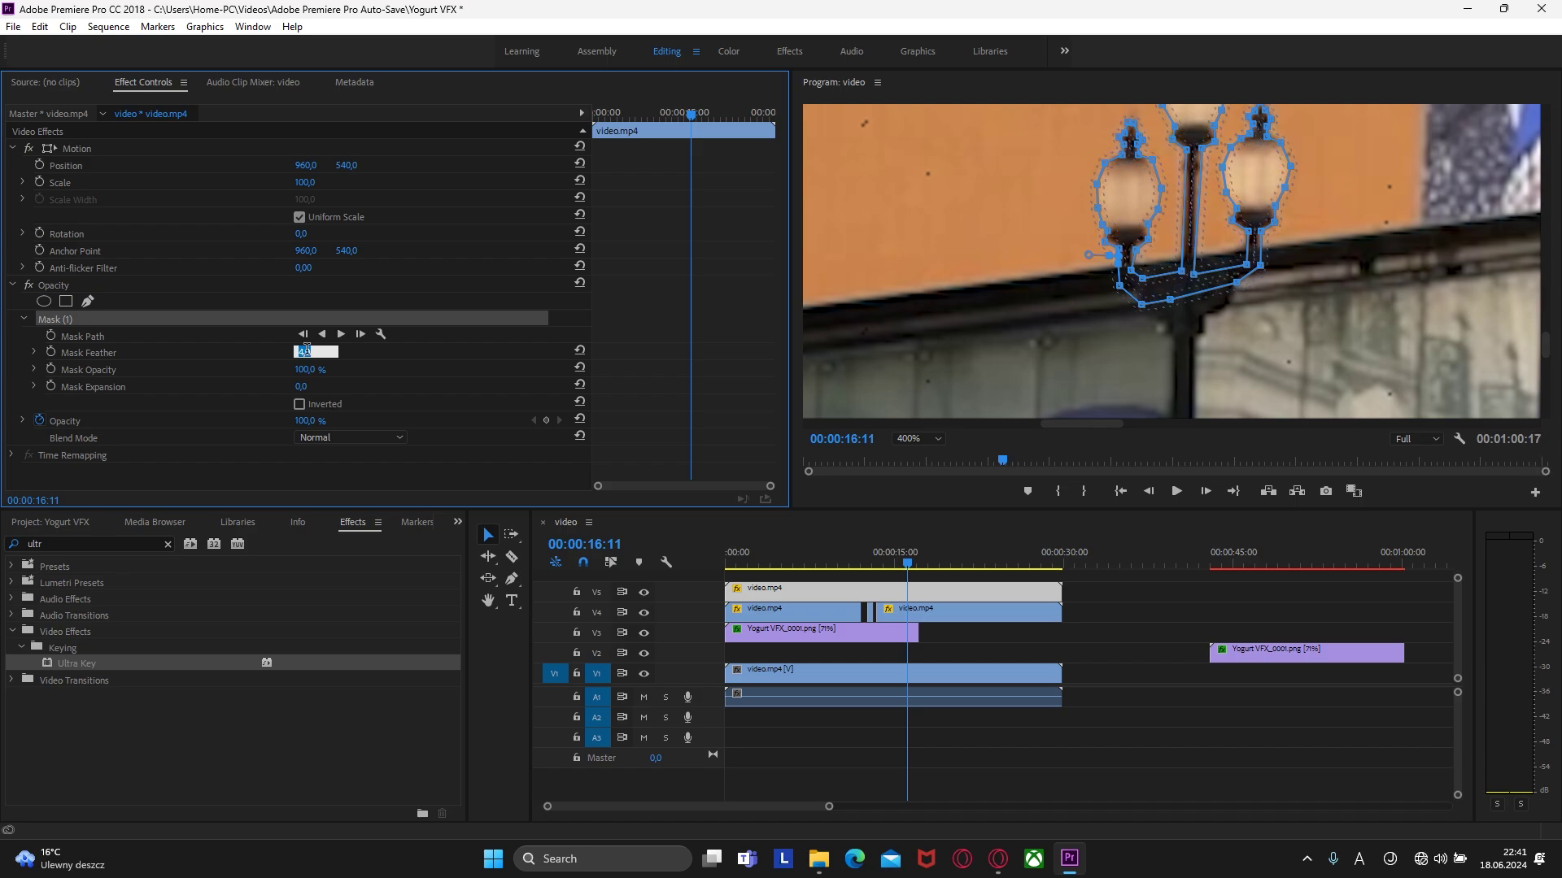
{"action": "key", "text": "BackSpace"}
{"action": "type", "text": "3"}
{"action": "key", "text": "Return"}
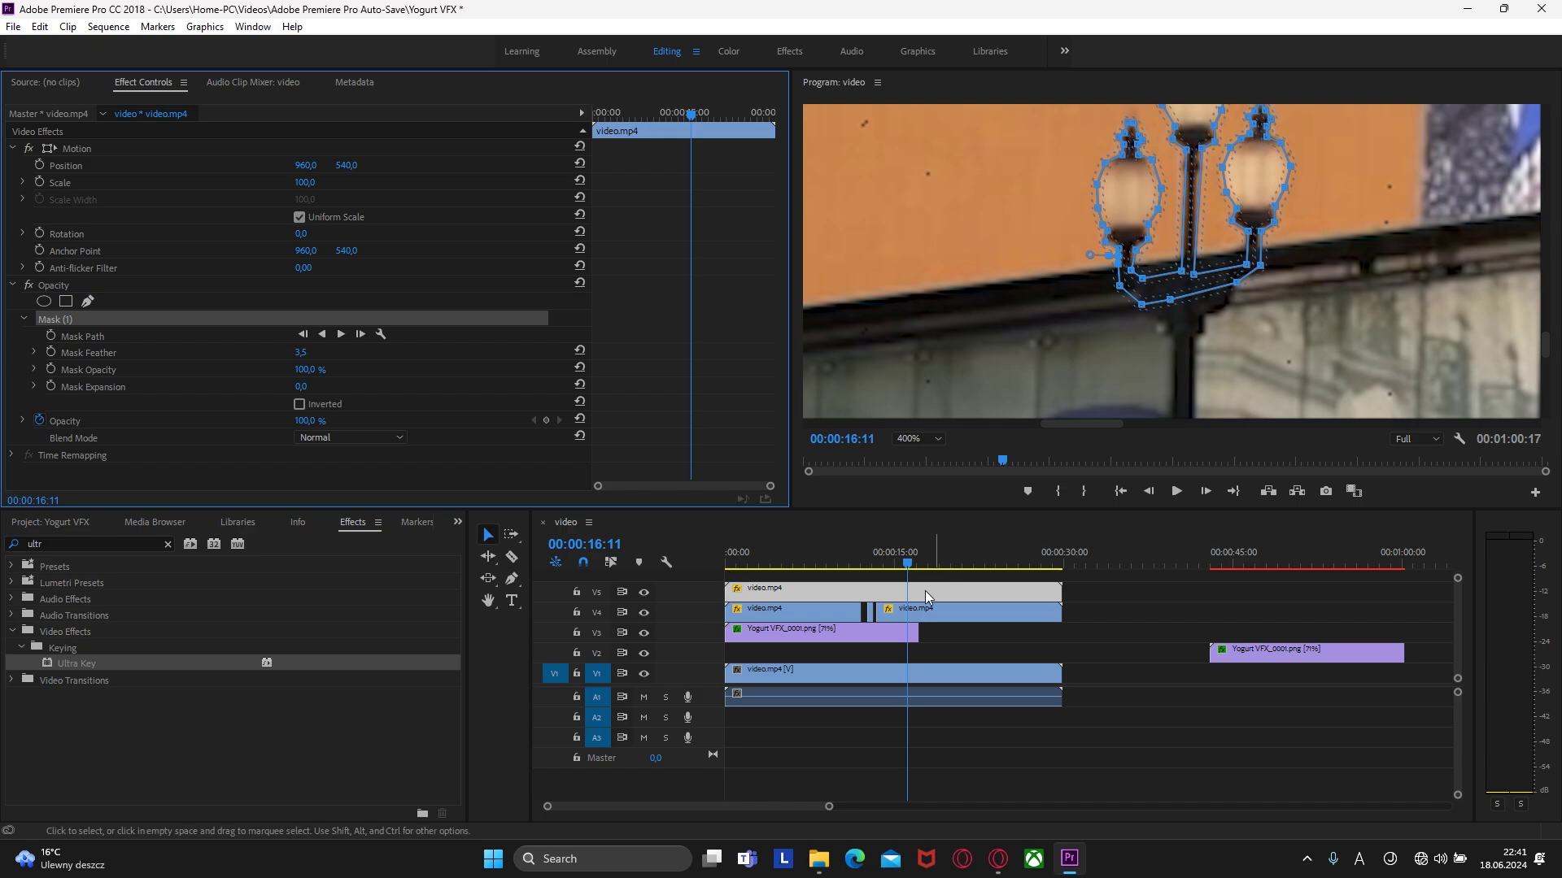
Step: Fit the whole frame in the preview and play back the composite to check the masked street lamps against the animation
{"action": "left_click_drag", "start_coordinate": [828, 561], "coordinate": [808, 565]}
{"action": "left_click", "coordinate": [1134, 635]}
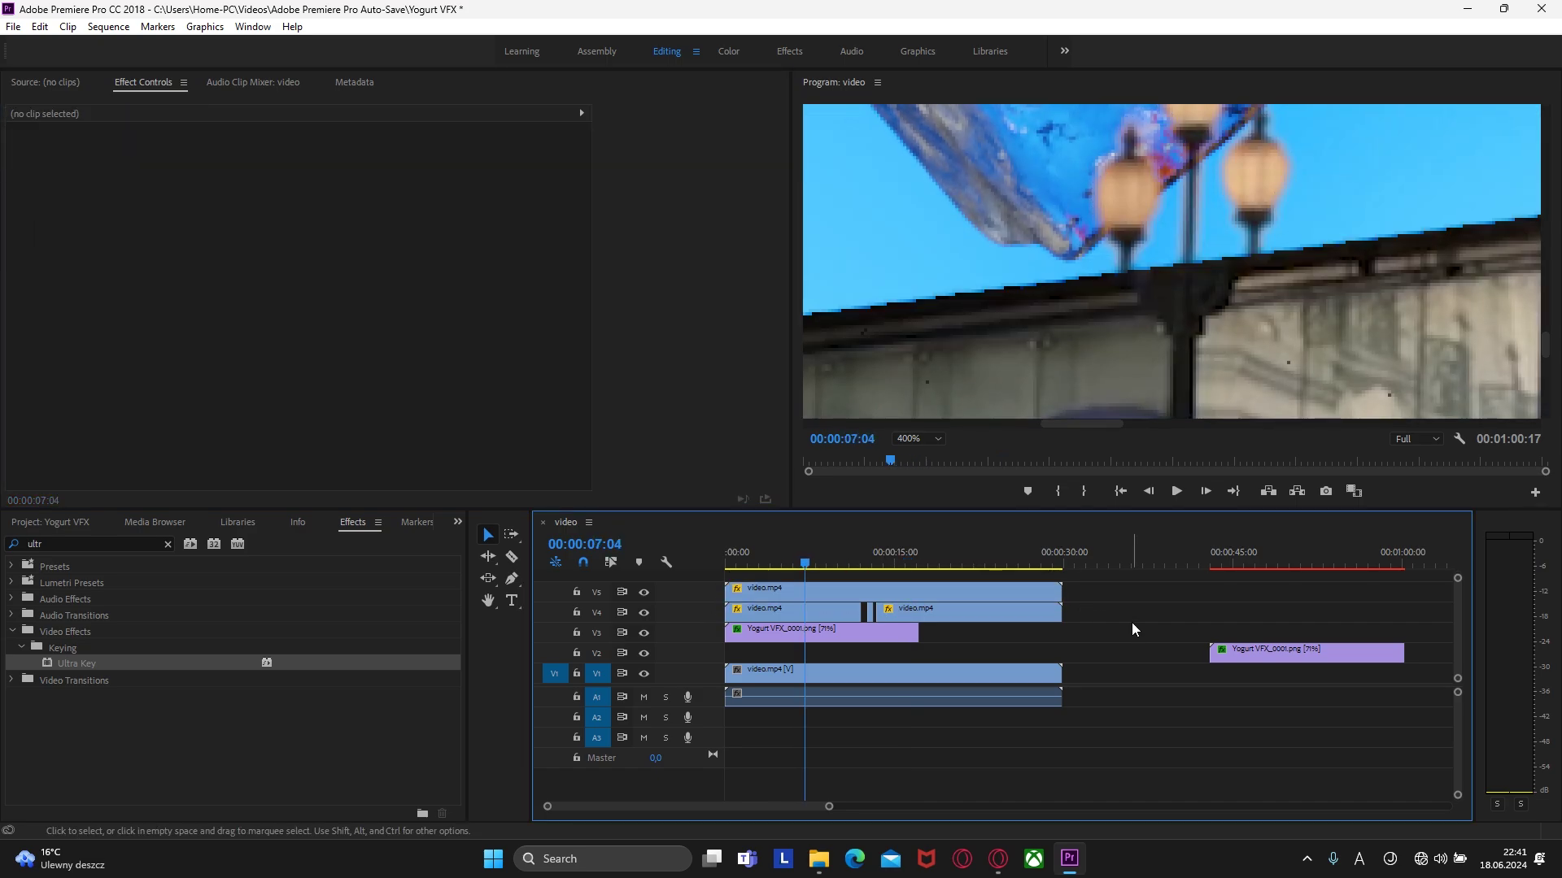
{"action": "left_click", "coordinate": [915, 439]}
{"action": "left_click", "coordinate": [924, 458]}
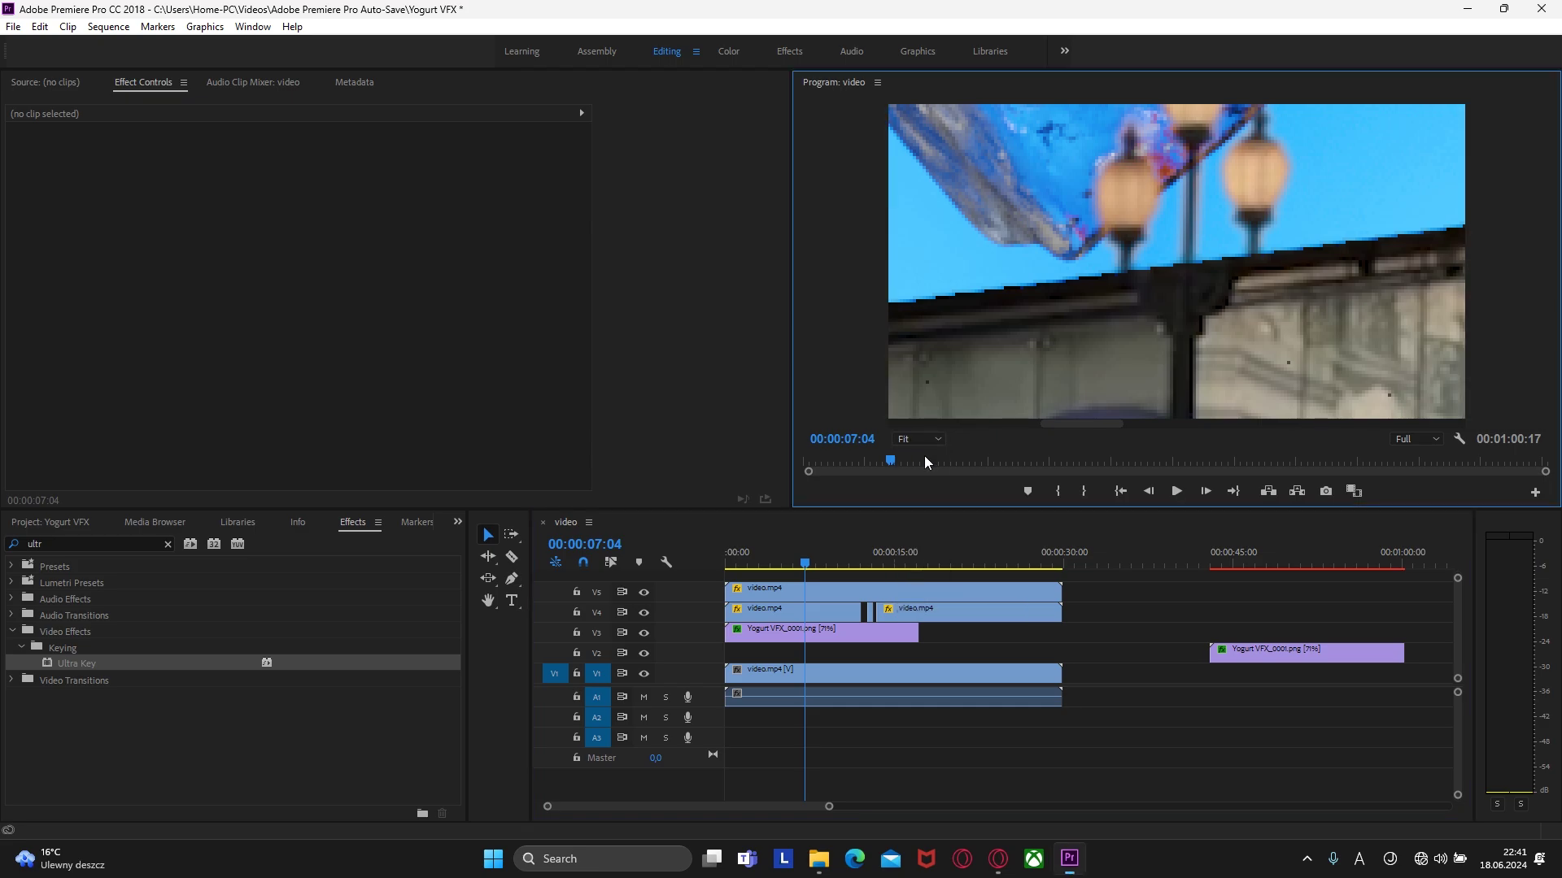
{"action": "left_click", "coordinate": [800, 562]}
{"action": "left_click", "coordinate": [758, 553]}
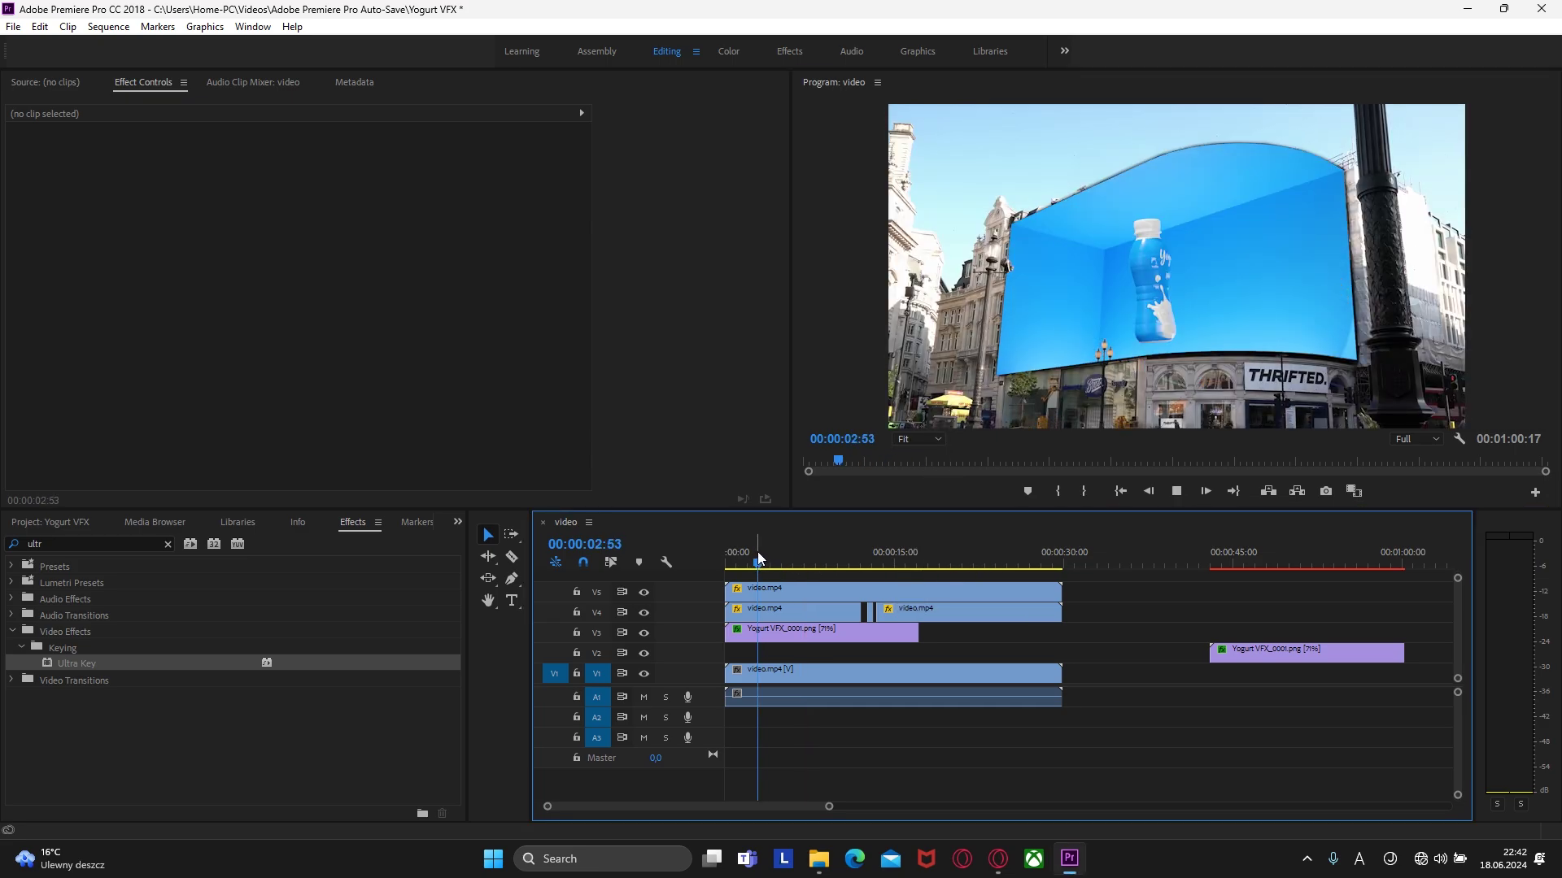
{"action": "key", "text": "space"}
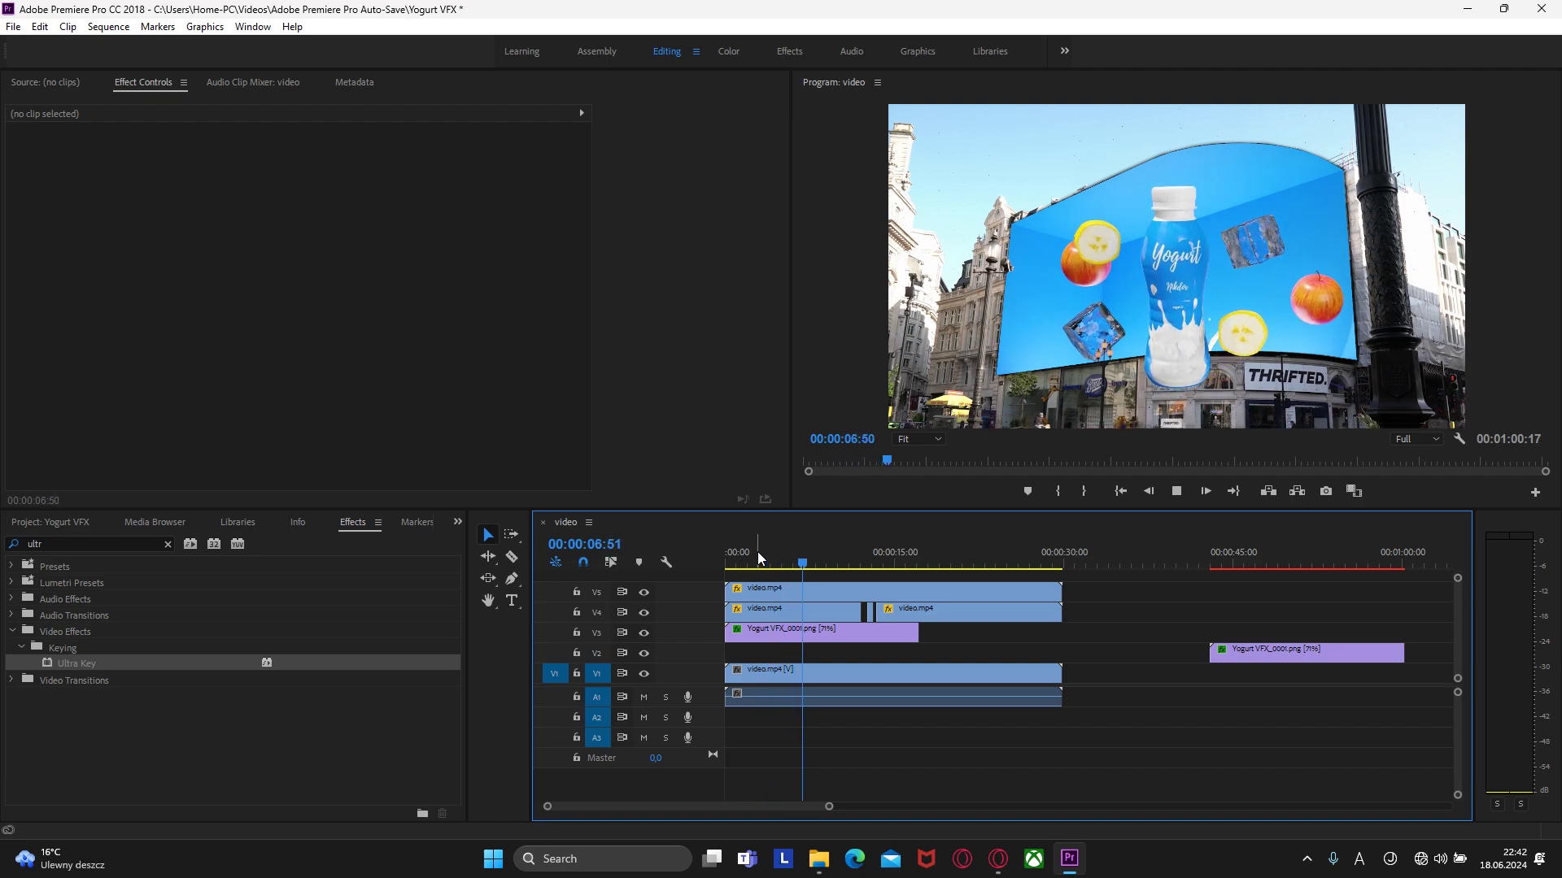
{"action": "key", "text": "space"}
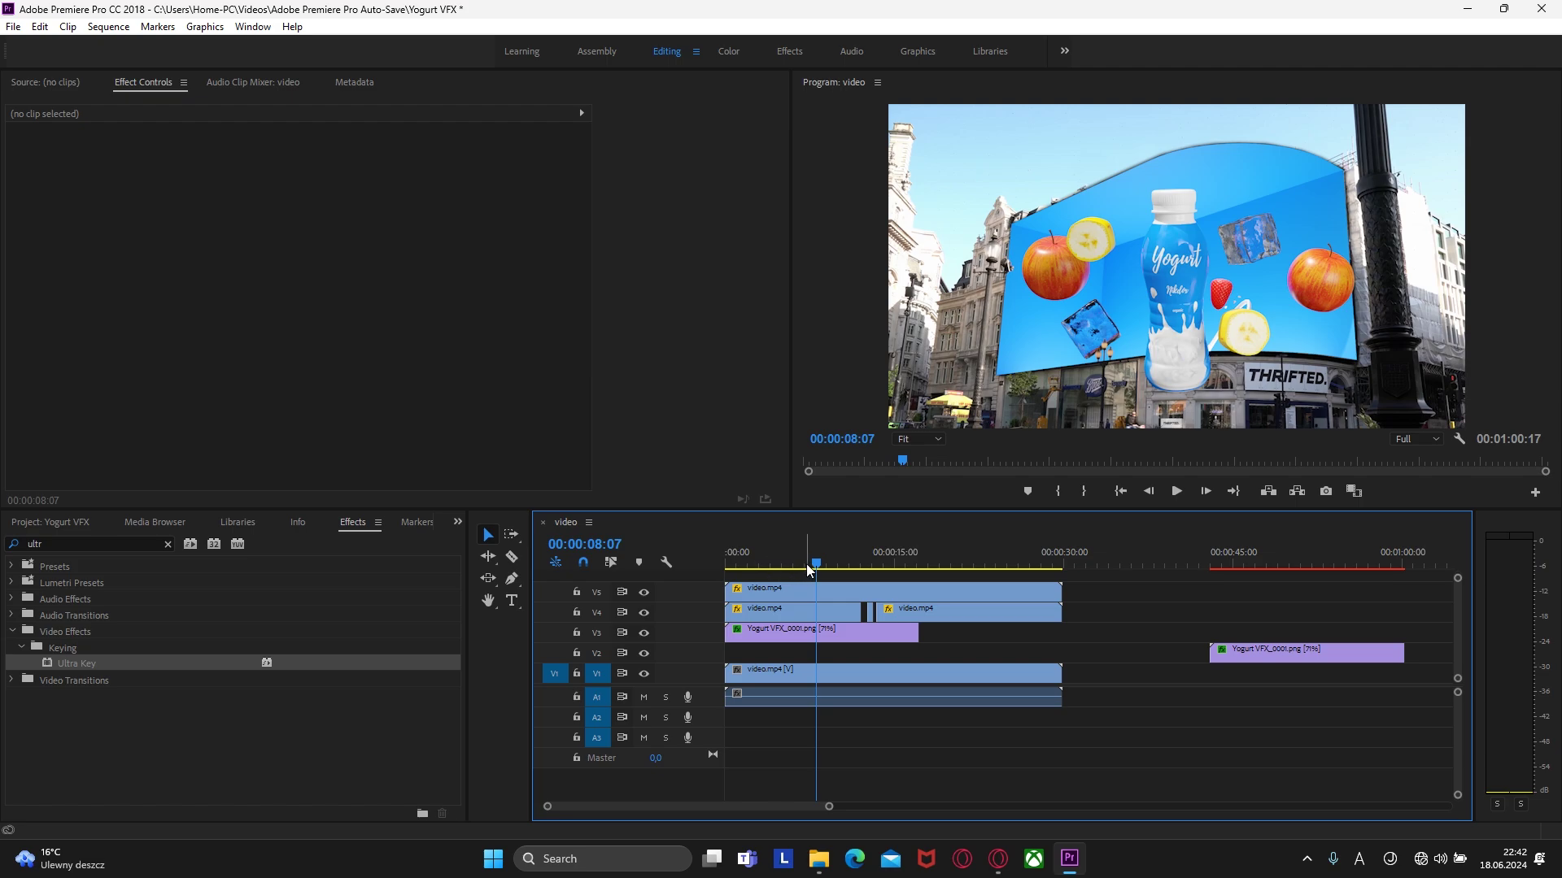
{"action": "left_click_drag", "start_coordinate": [807, 564], "coordinate": [781, 562]}
{"action": "key", "text": "space"}
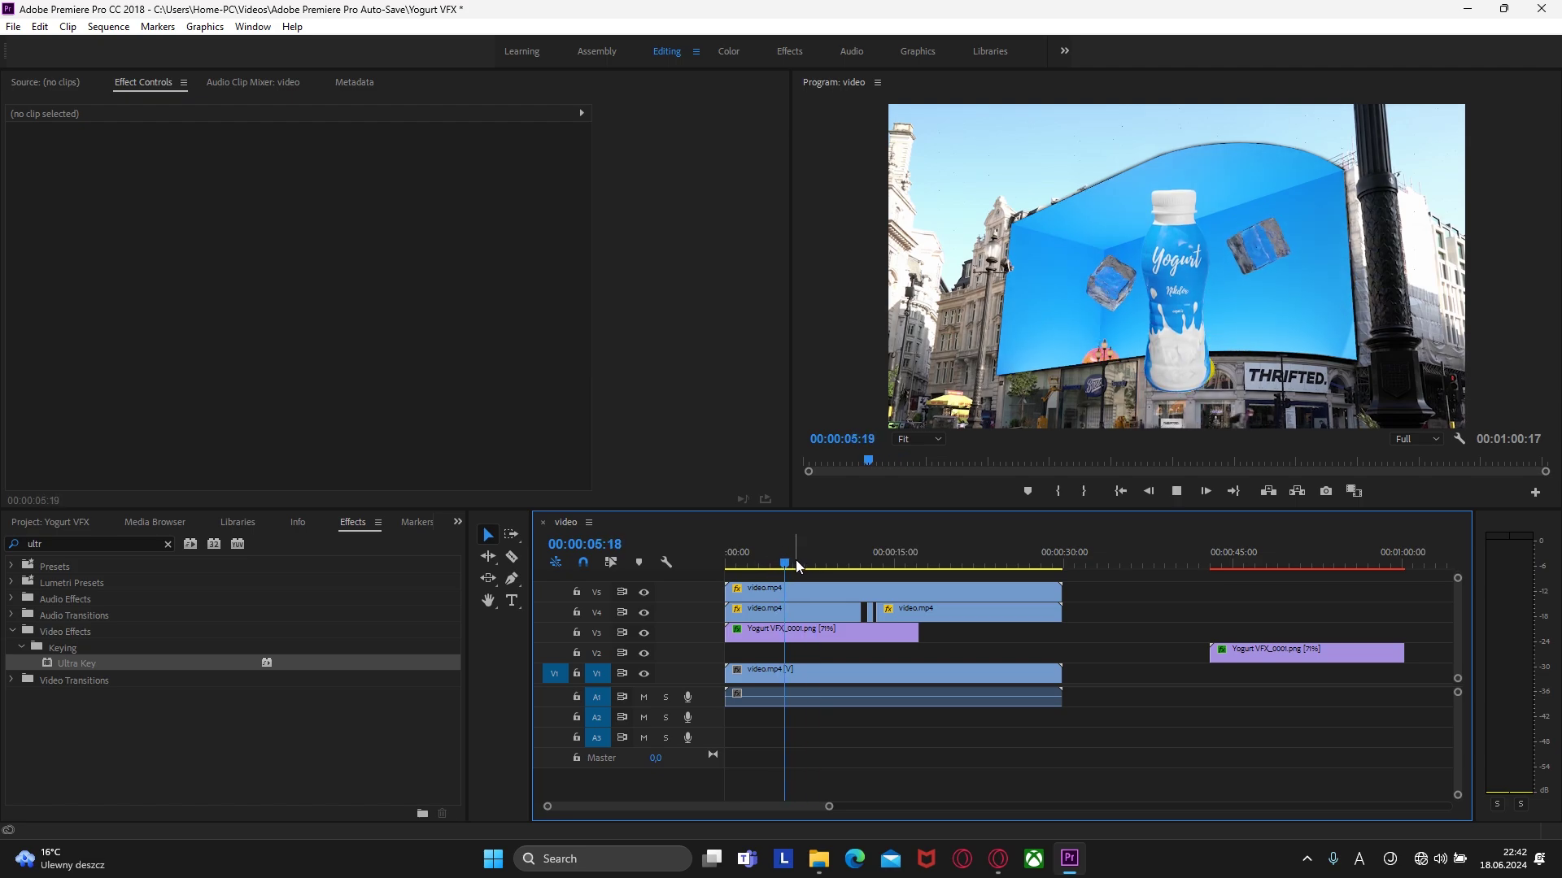
Step: Examine at 200% zoom how the strawberry overlaps the masked camera around 00:00:13:29 and 00:00:13:30
{"action": "mouse_move", "coordinate": [886, 566]}
{"action": "left_mouse_down"}
{"action": "mouse_move", "coordinate": [911, 568]}
{"action": "mouse_move", "coordinate": [891, 612]}
{"action": "mouse_move", "coordinate": [906, 613]}
{"action": "mouse_move", "coordinate": [910, 561]}
{"action": "left_mouse_up"}
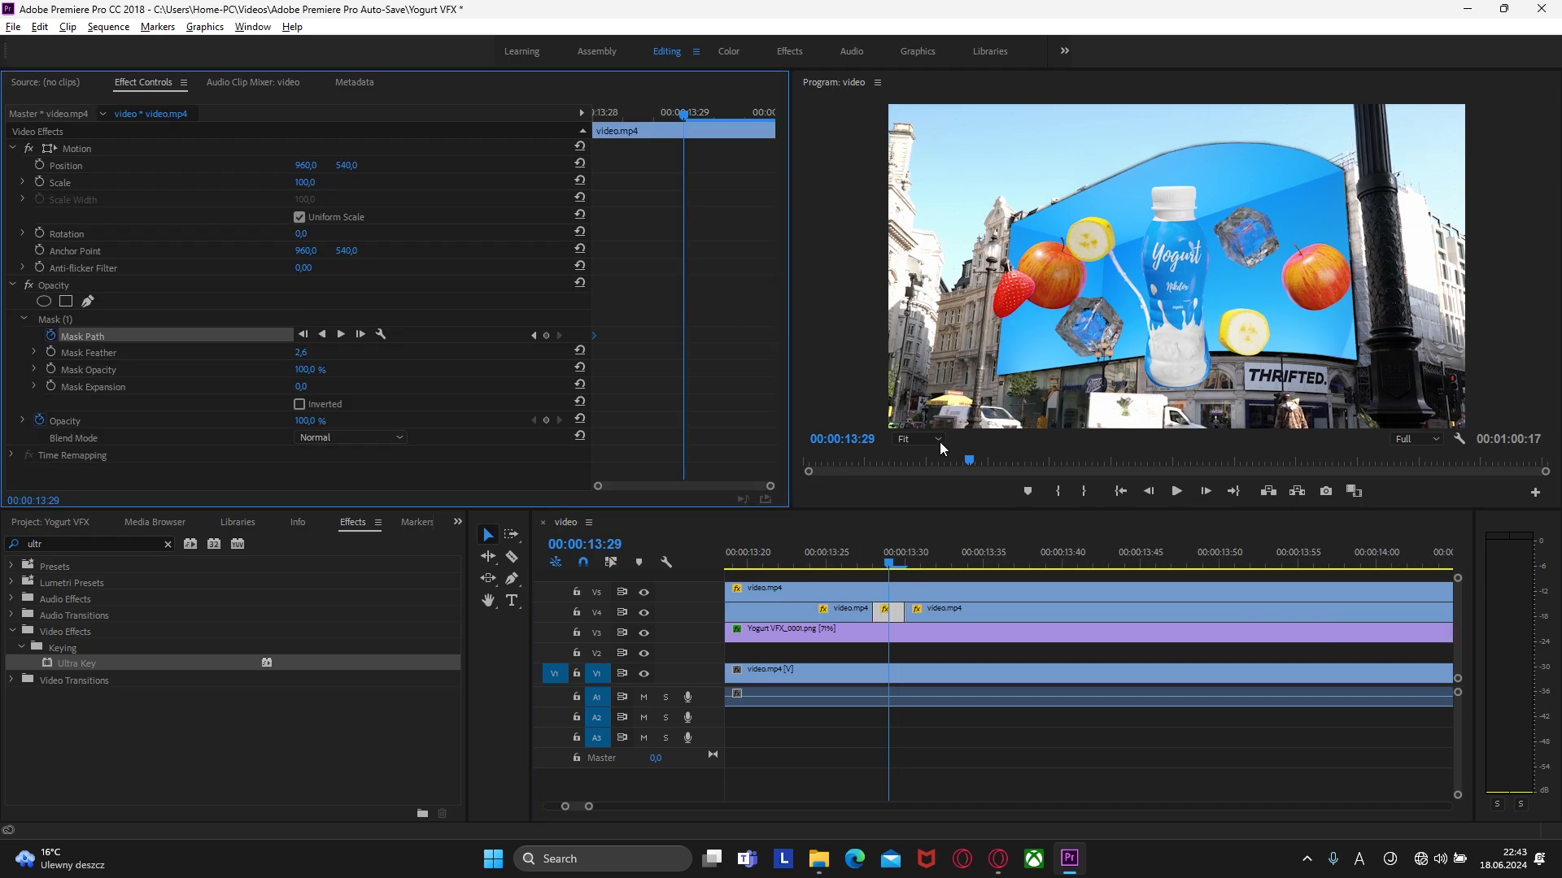
{"action": "left_click", "coordinate": [940, 441]}
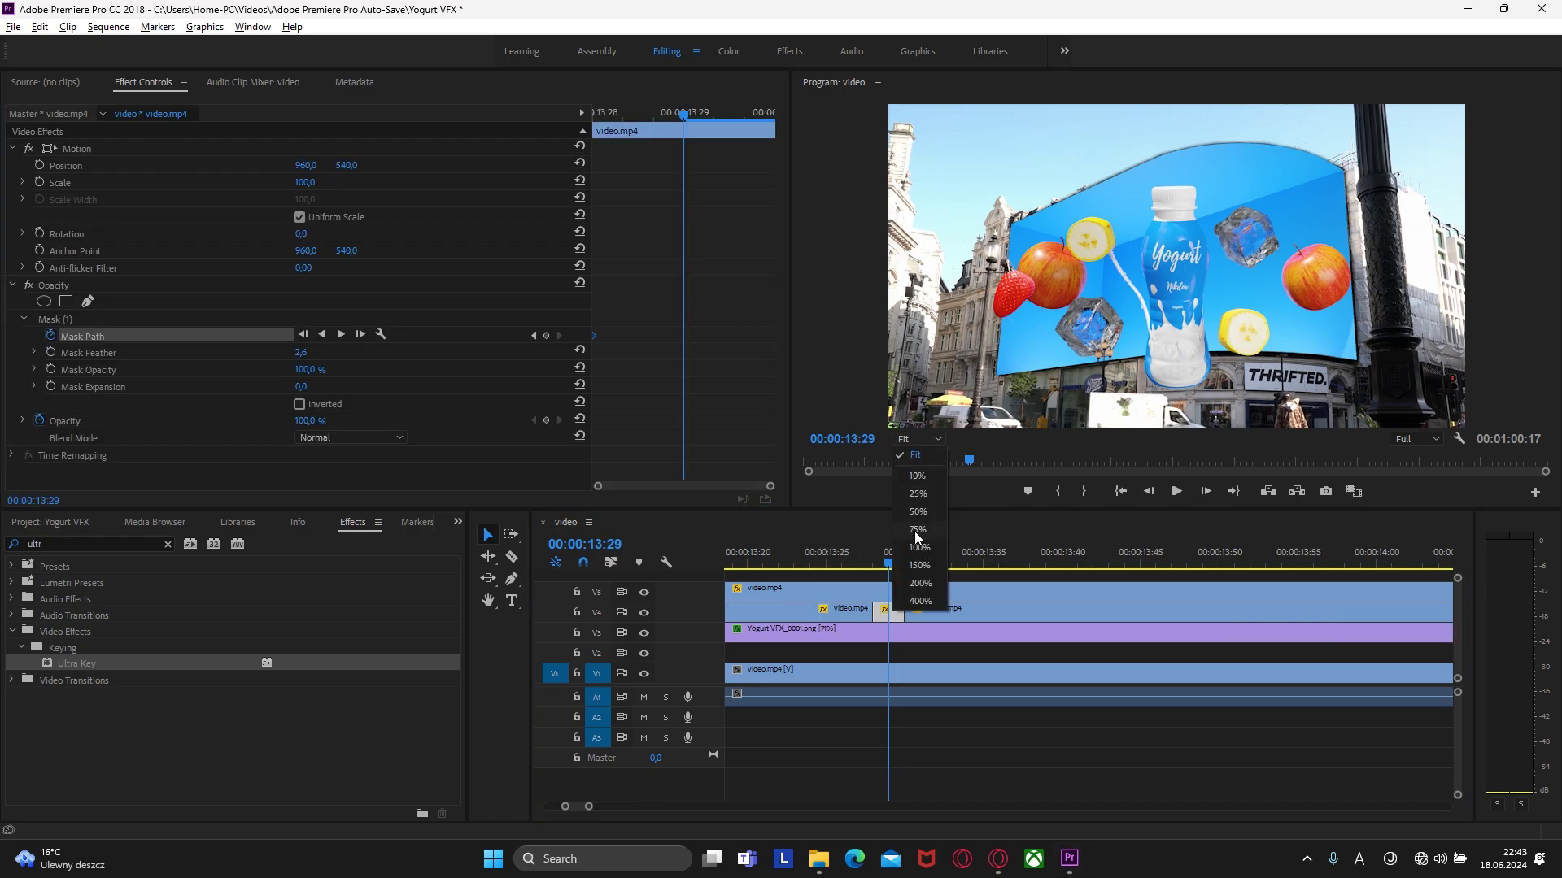
{"action": "left_click", "coordinate": [921, 582]}
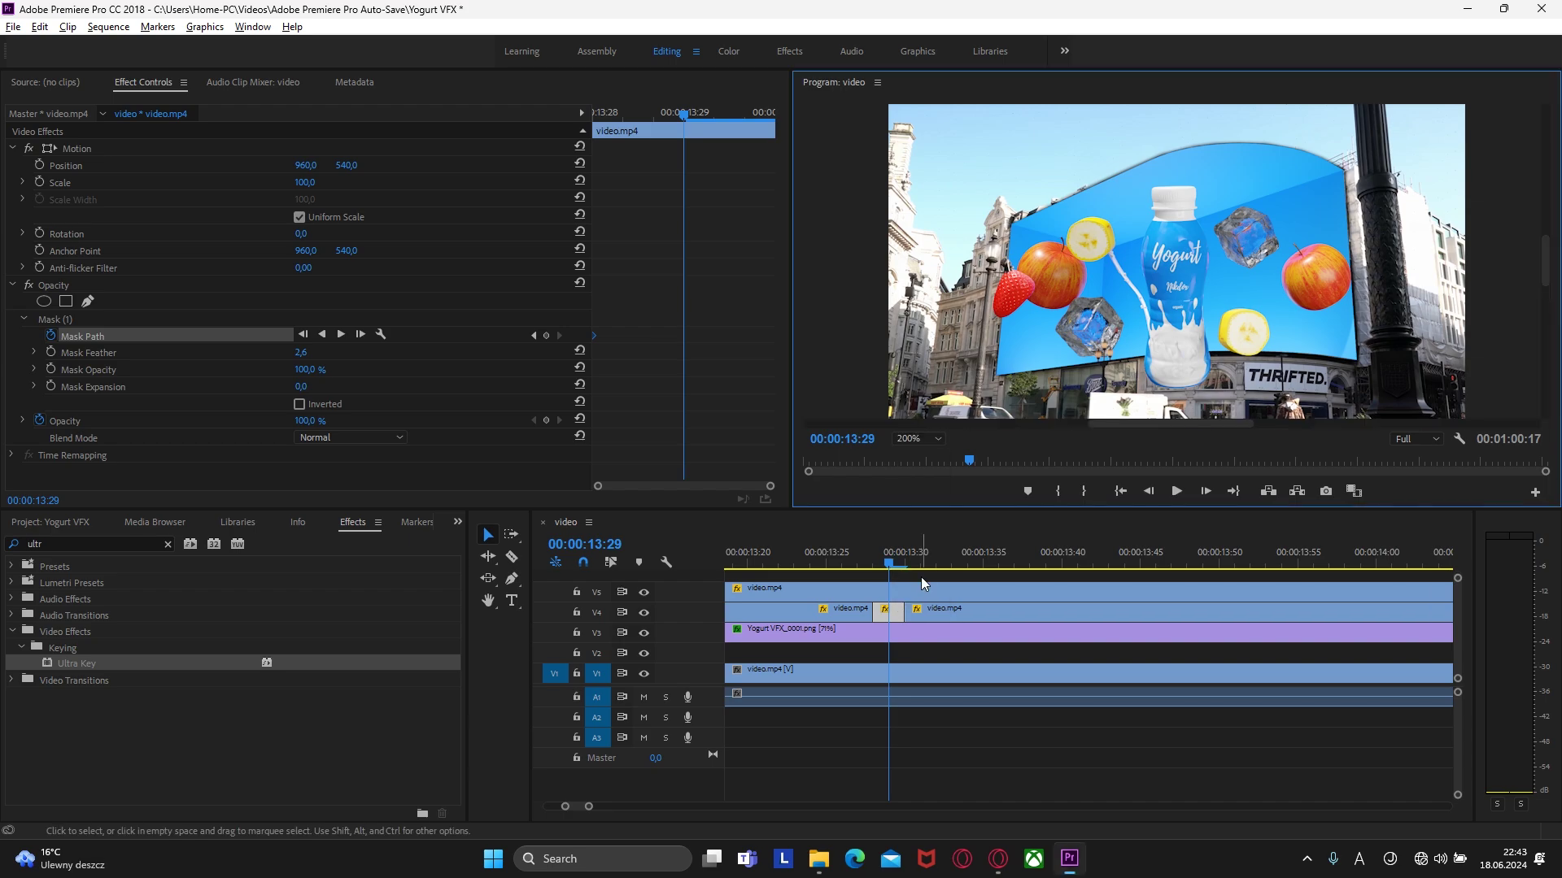
{"action": "left_click_drag", "start_coordinate": [1244, 424], "coordinate": [1034, 405]}
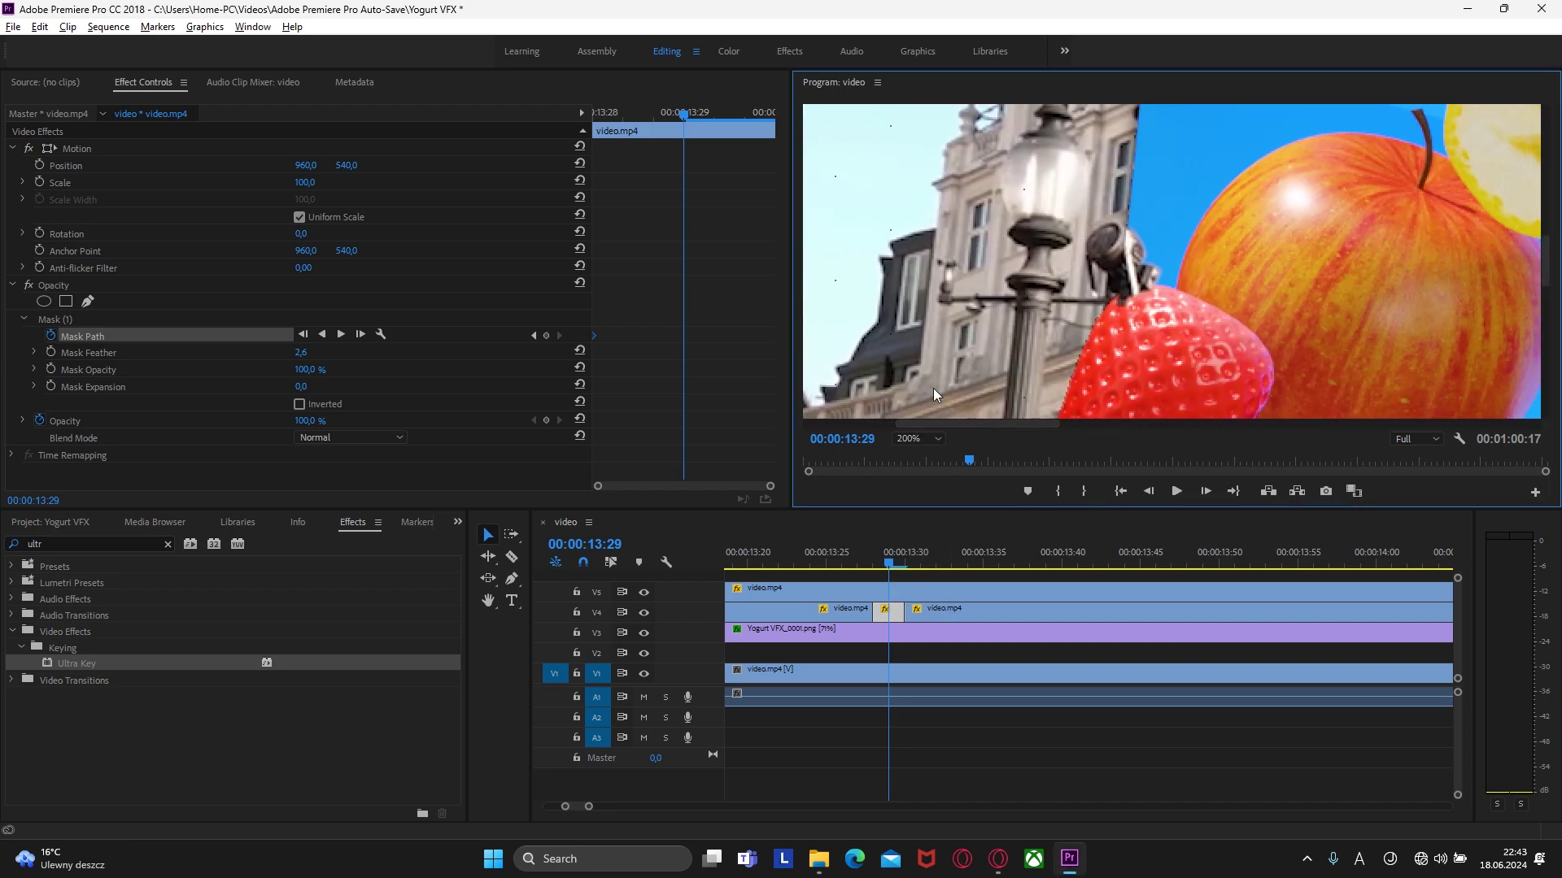
{"action": "left_click", "coordinate": [902, 562]}
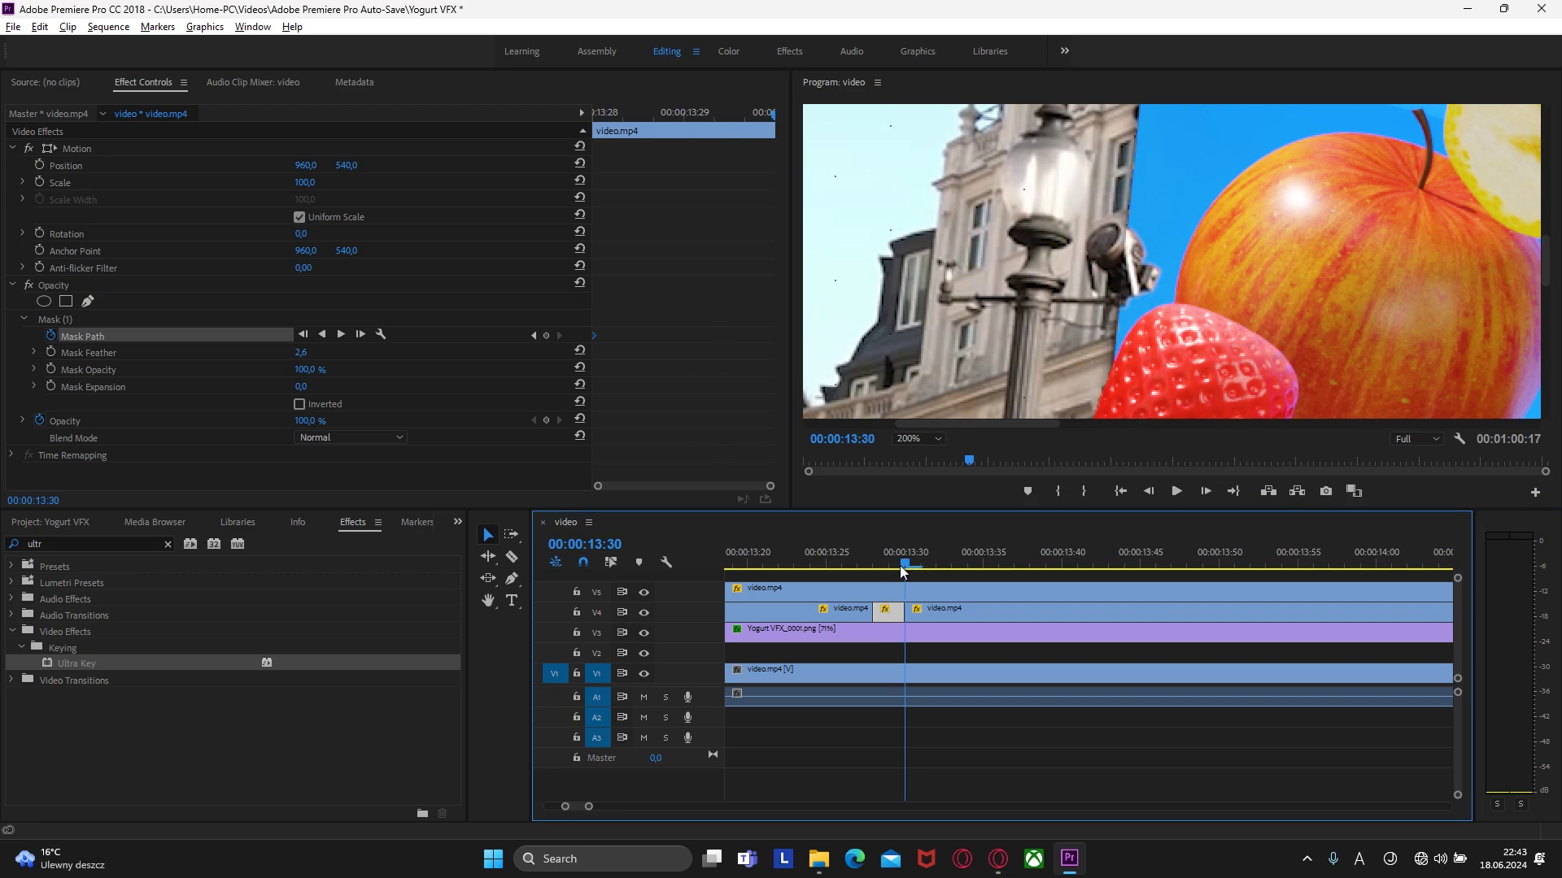
{"action": "left_click_drag", "start_coordinate": [902, 566], "coordinate": [1197, 569]}
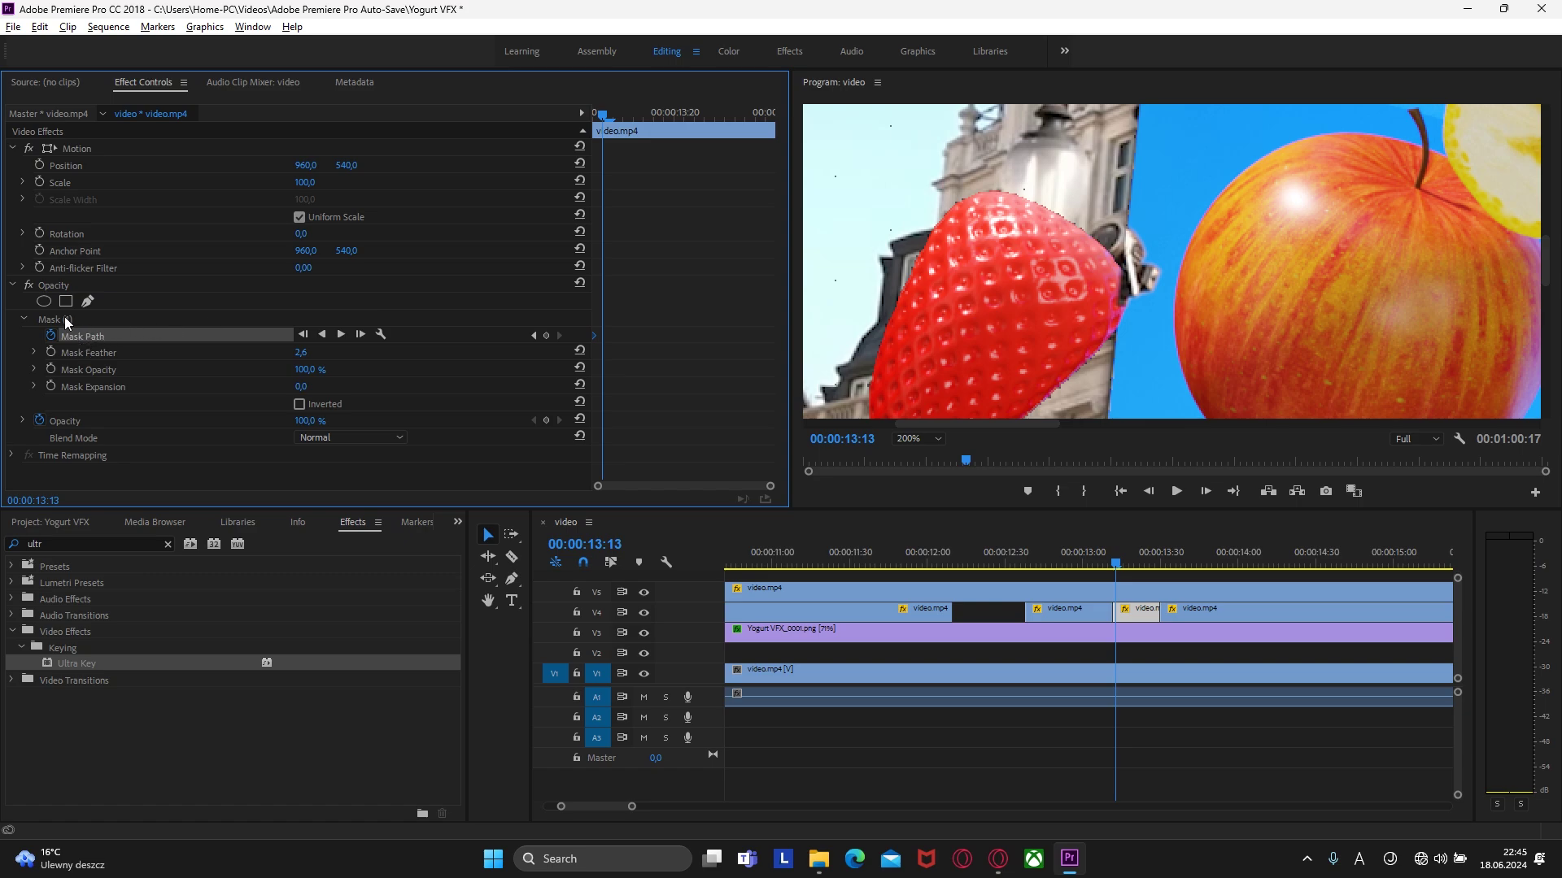
Step: At 00:00:13:13 and 400% zoom, pull the camera mask's lower inner point up to the strawberry's edge
{"action": "left_click", "coordinate": [66, 321]}
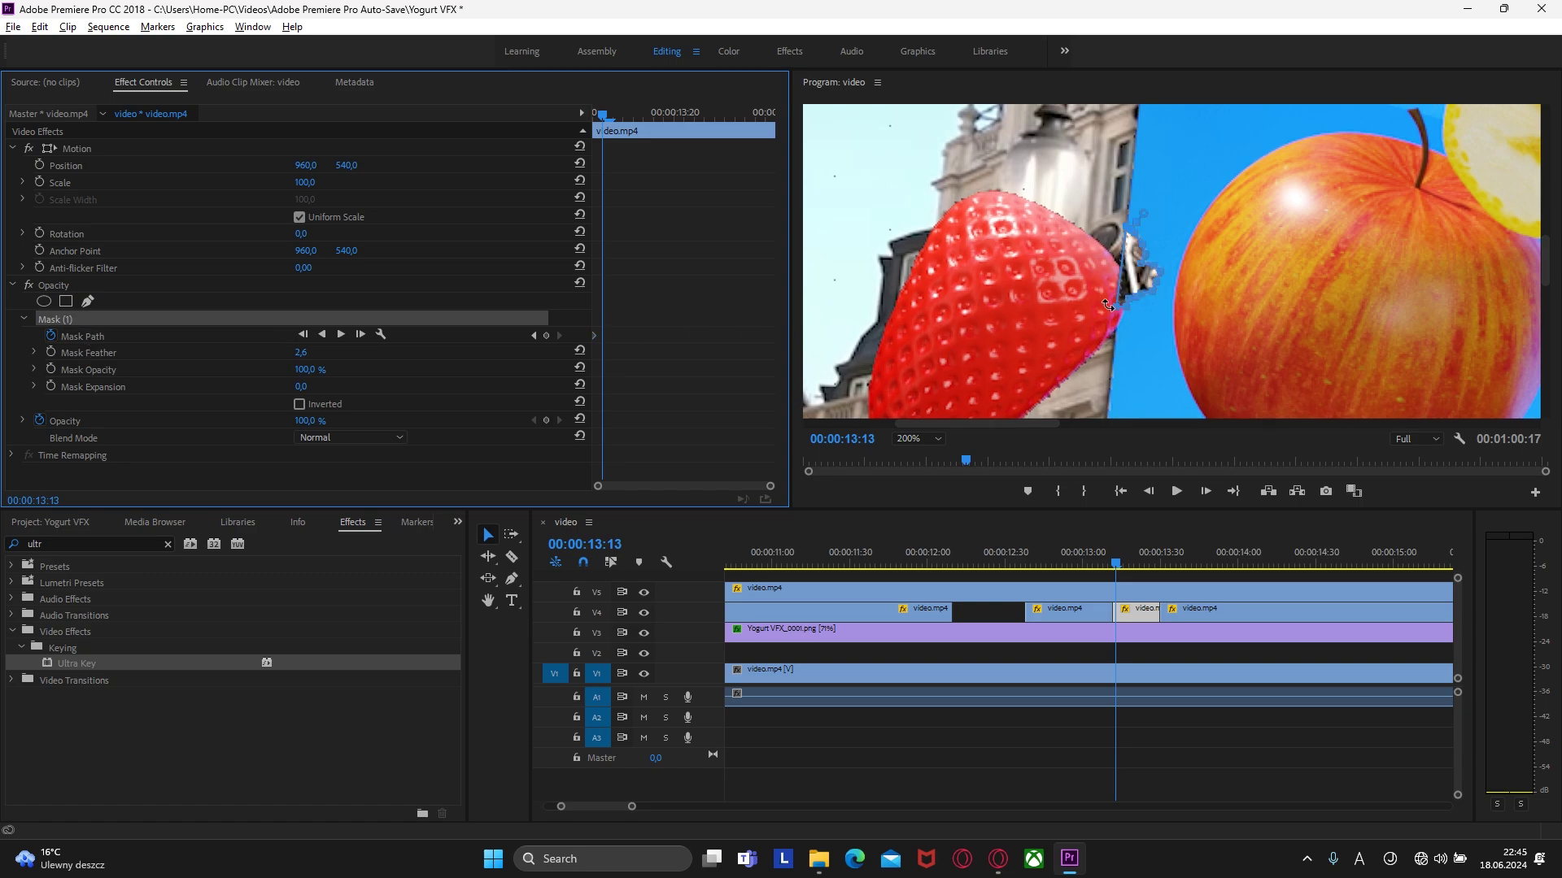
{"action": "left_click", "coordinate": [913, 439]}
{"action": "left_click", "coordinate": [924, 596]}
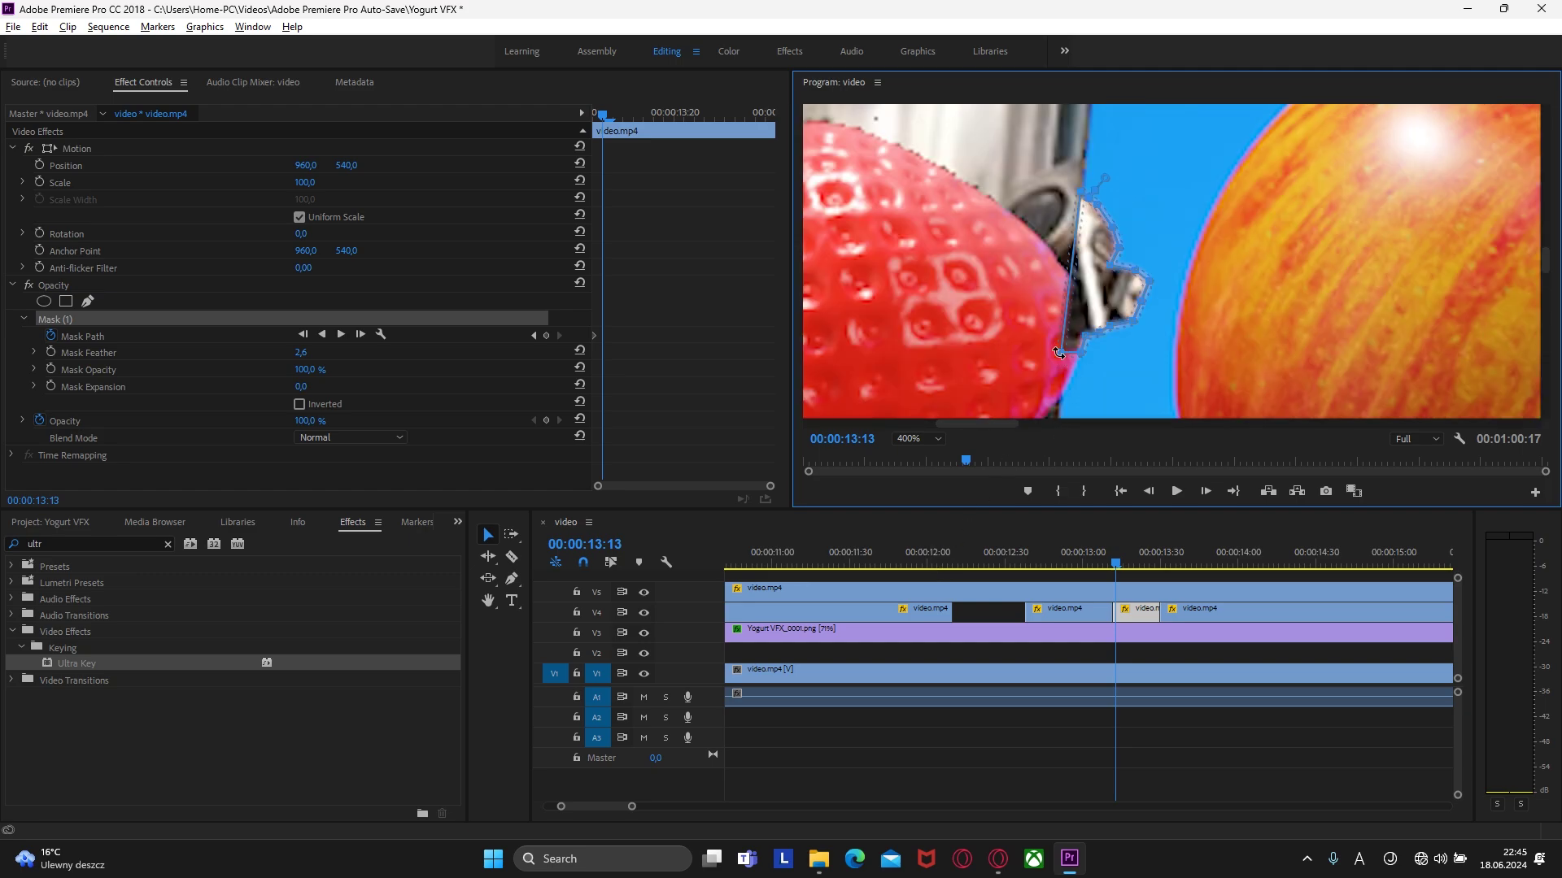
{"action": "left_click_drag", "start_coordinate": [1053, 352], "coordinate": [1062, 270]}
{"action": "left_click", "coordinate": [1069, 274]}
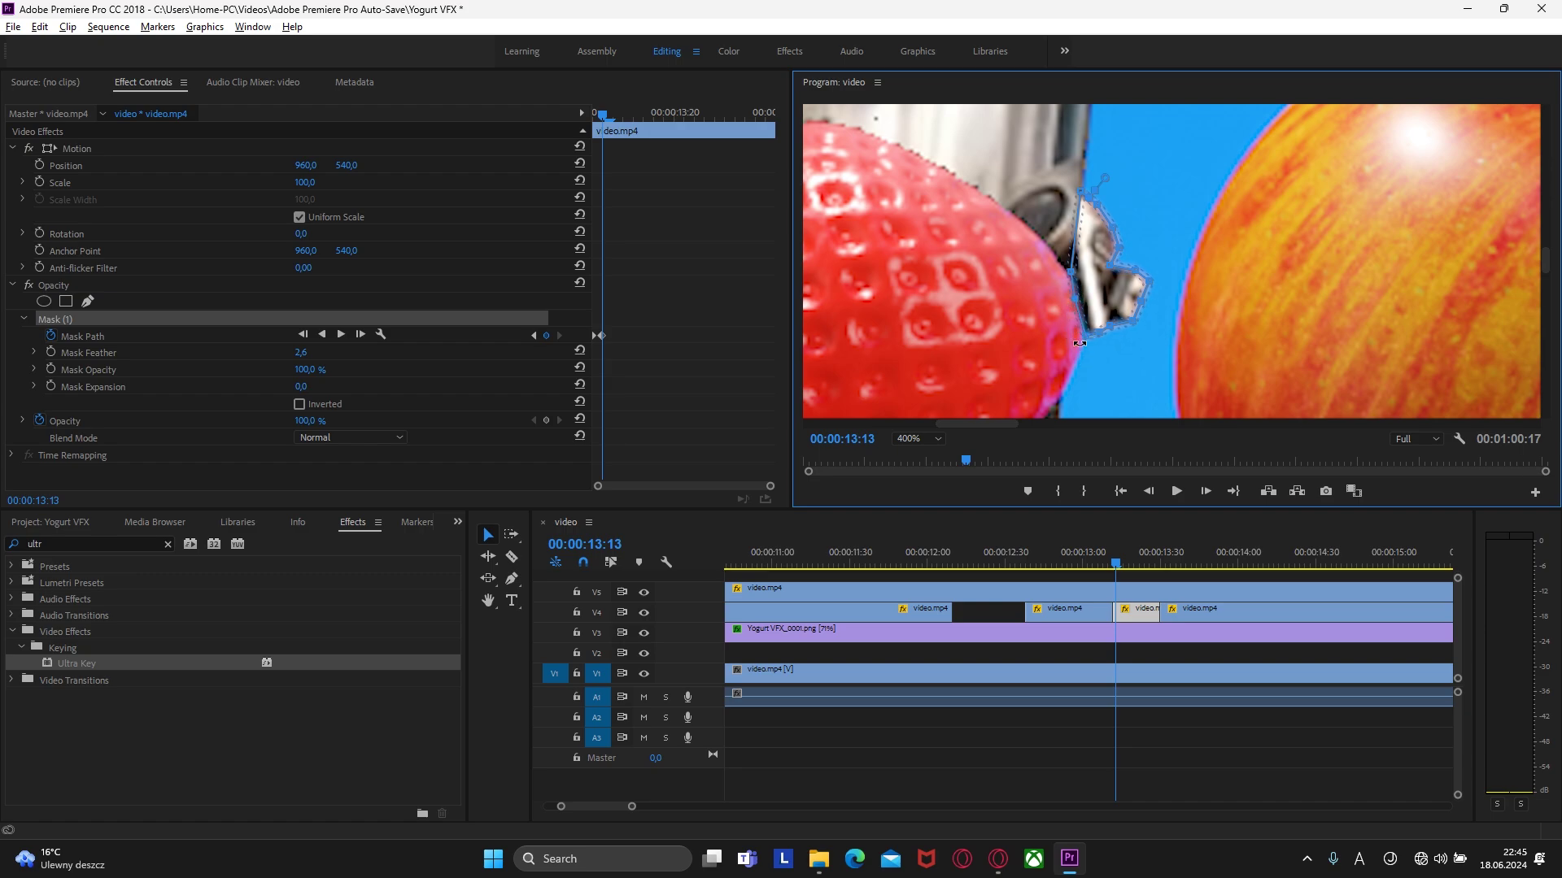
Step: At 00:00:13:17, reshape the lower and inner points of the camera mask to follow the strawberry's upper edge
{"action": "left_click", "coordinate": [1124, 563]}
{"action": "left_click_drag", "start_coordinate": [1124, 565], "coordinate": [1129, 567]}
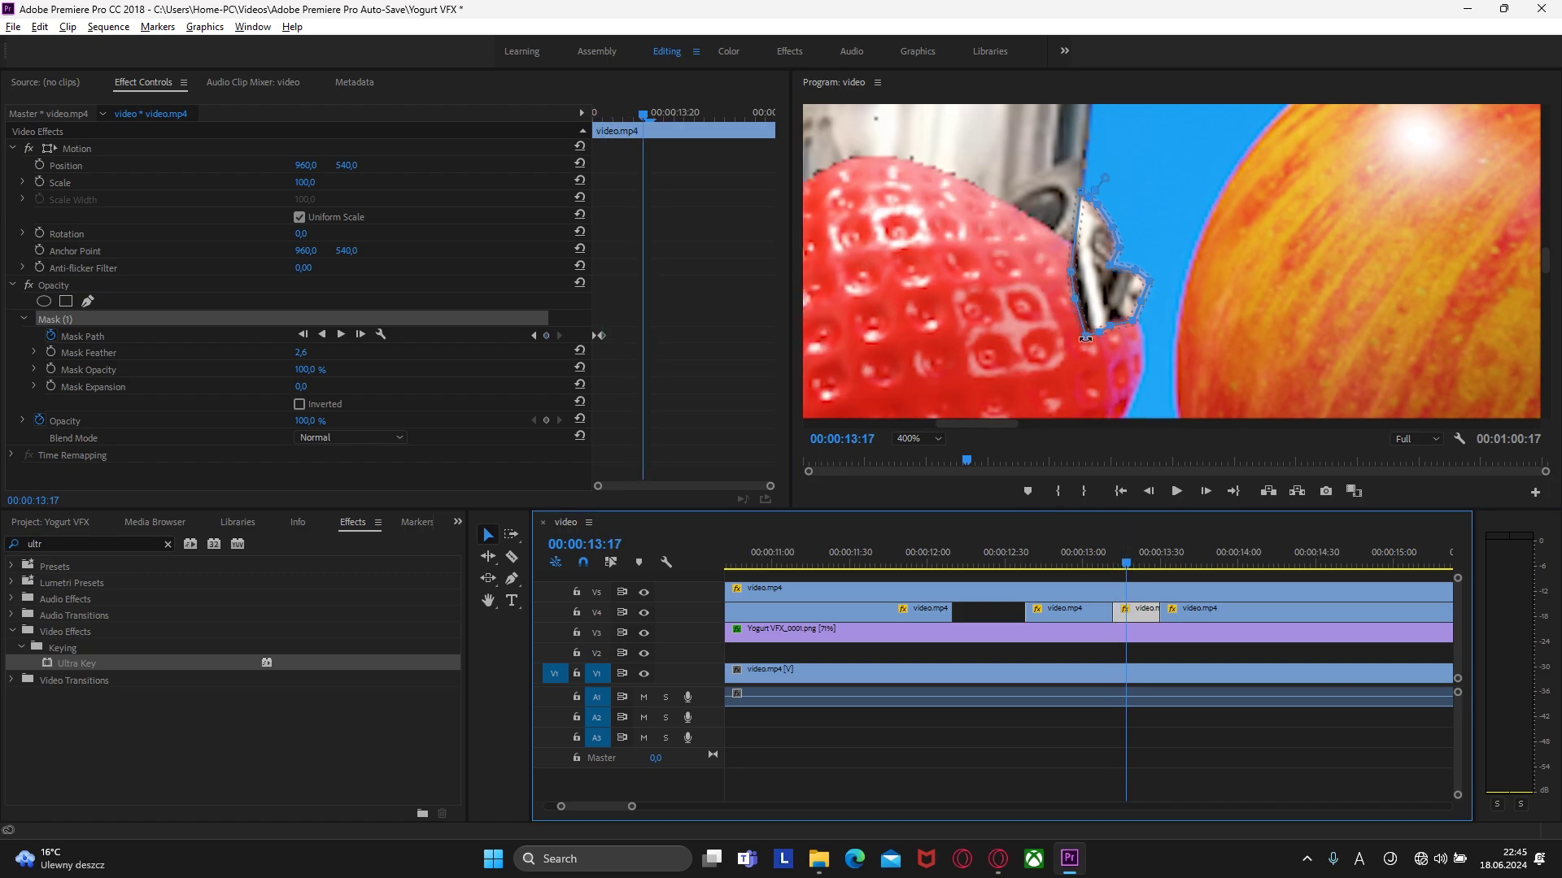
{"action": "left_click_drag", "start_coordinate": [1088, 323], "coordinate": [1089, 306]}
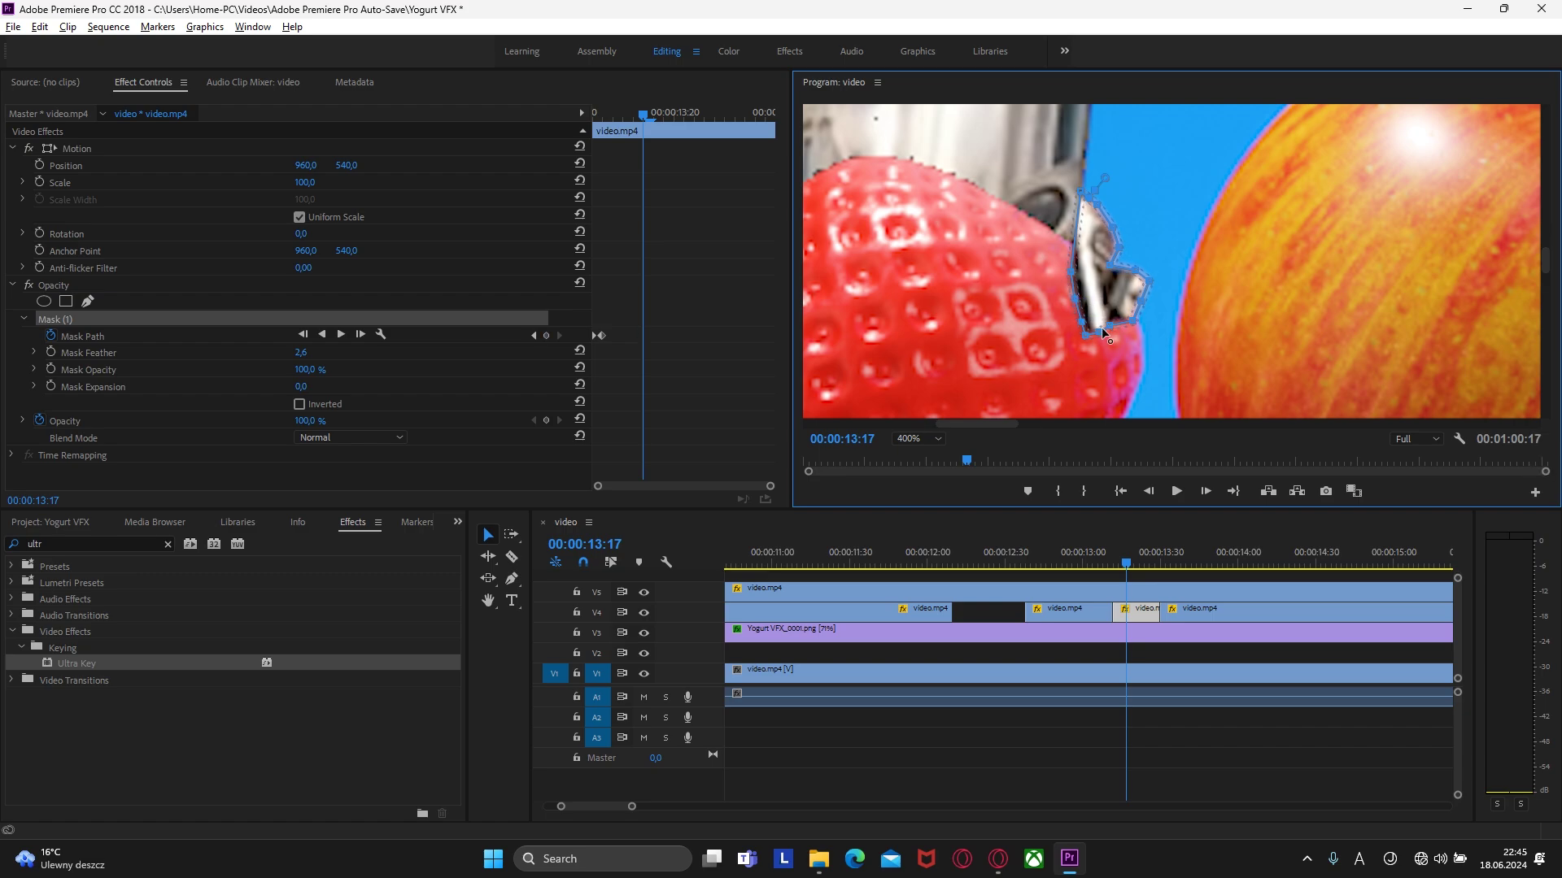
{"action": "left_click_drag", "start_coordinate": [1100, 330], "coordinate": [1084, 265]}
{"action": "left_click_drag", "start_coordinate": [1059, 203], "coordinate": [1075, 223]}
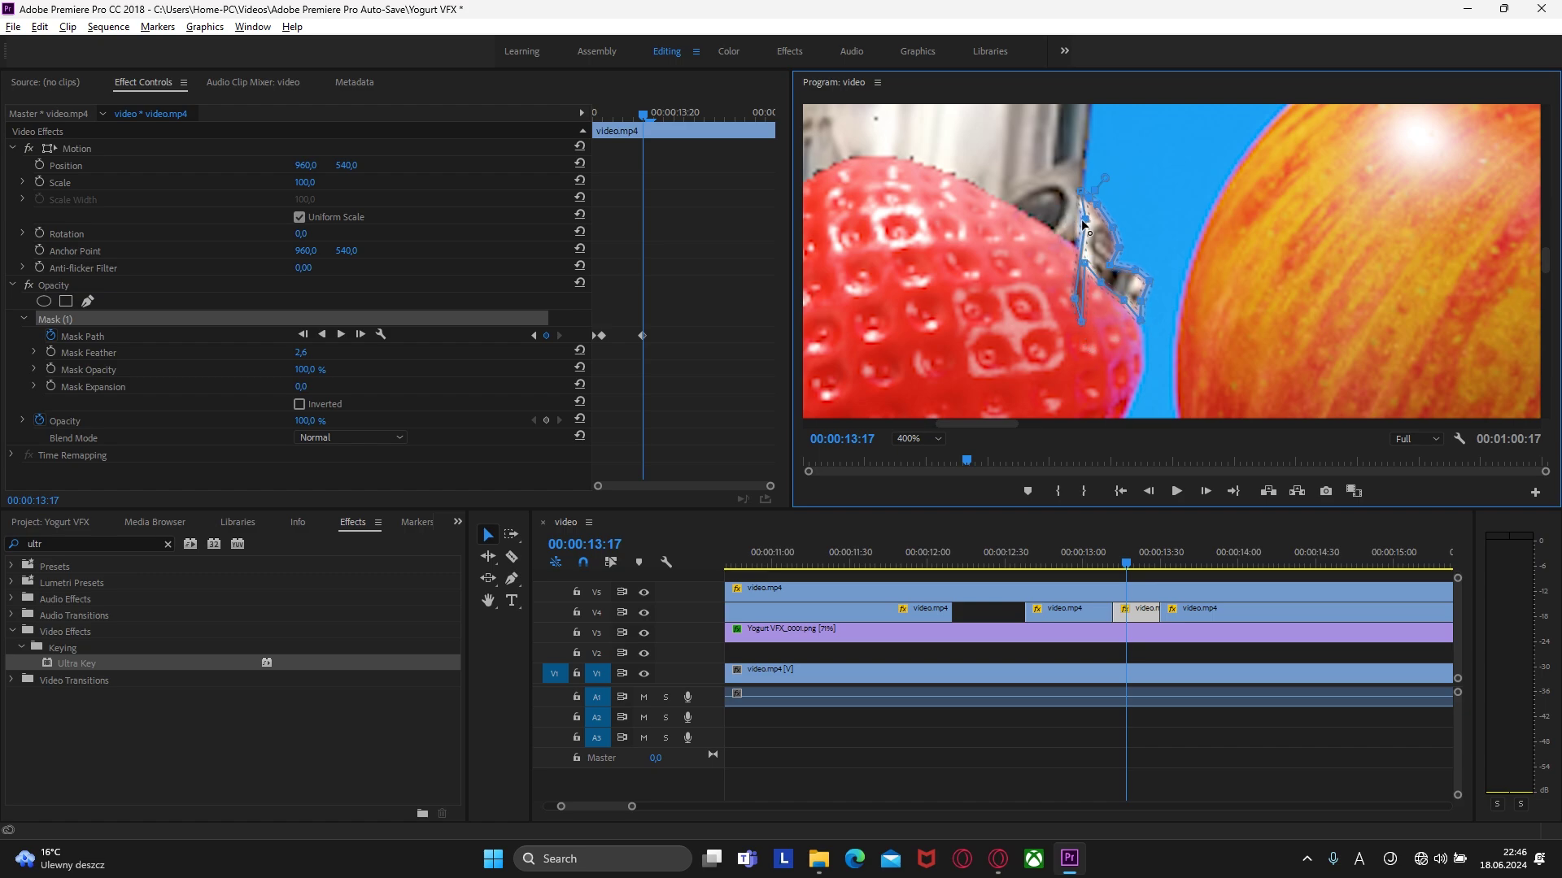
{"action": "left_click_drag", "start_coordinate": [1073, 299], "coordinate": [1063, 229]}
Step: At 00:00:13:19, raise the camera mask's lower points so only the part above the strawberry remains masked
{"action": "left_click", "coordinate": [1133, 560]}
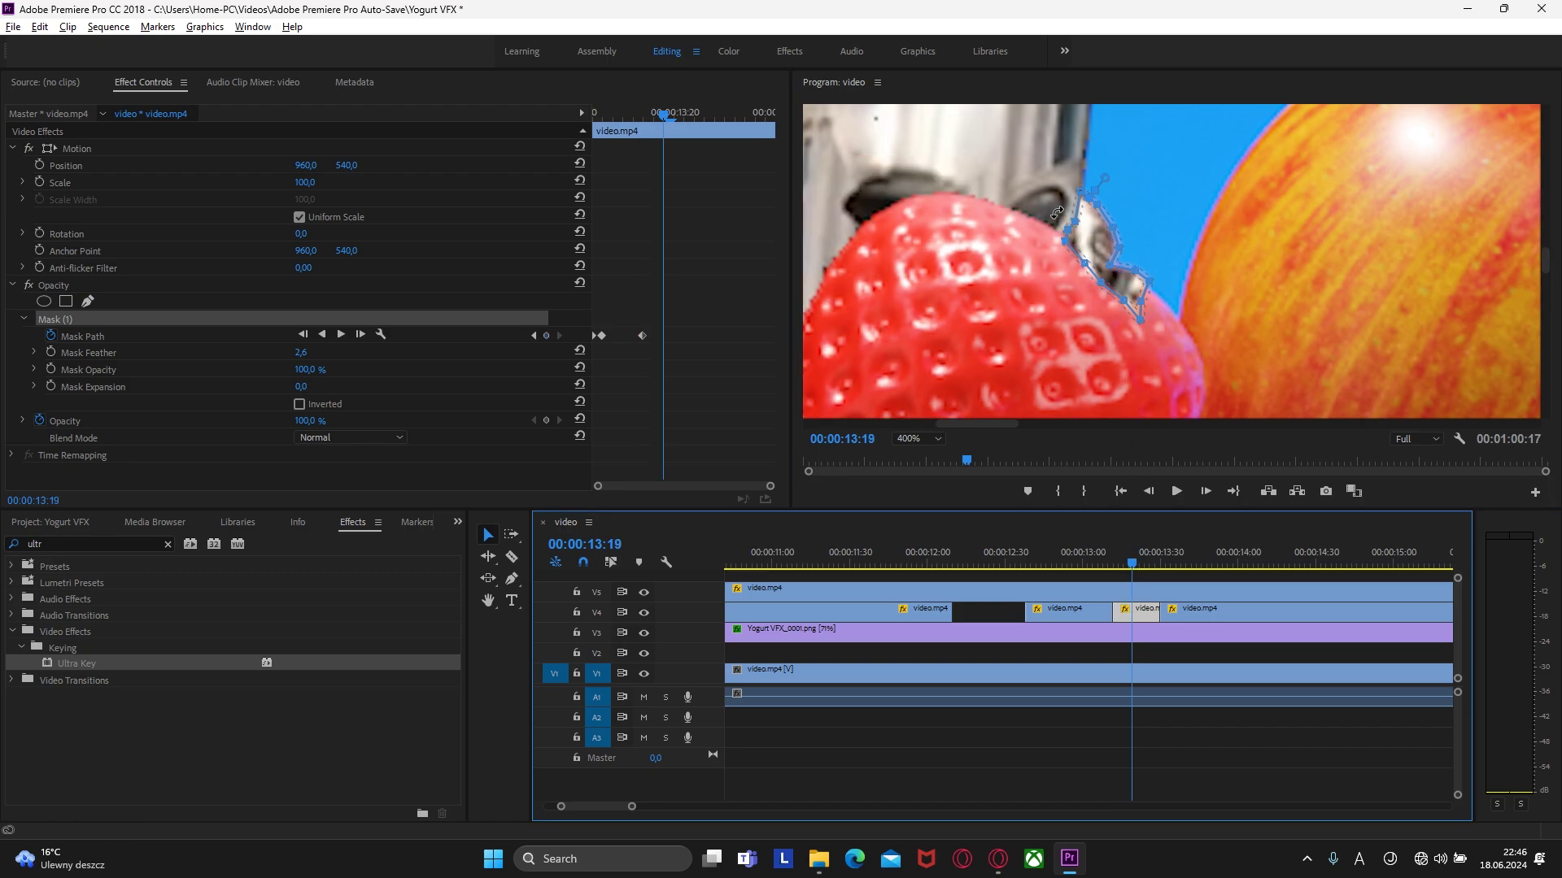
{"action": "left_click", "coordinate": [1088, 236]}
{"action": "left_click_drag", "start_coordinate": [1088, 236], "coordinate": [1074, 196]}
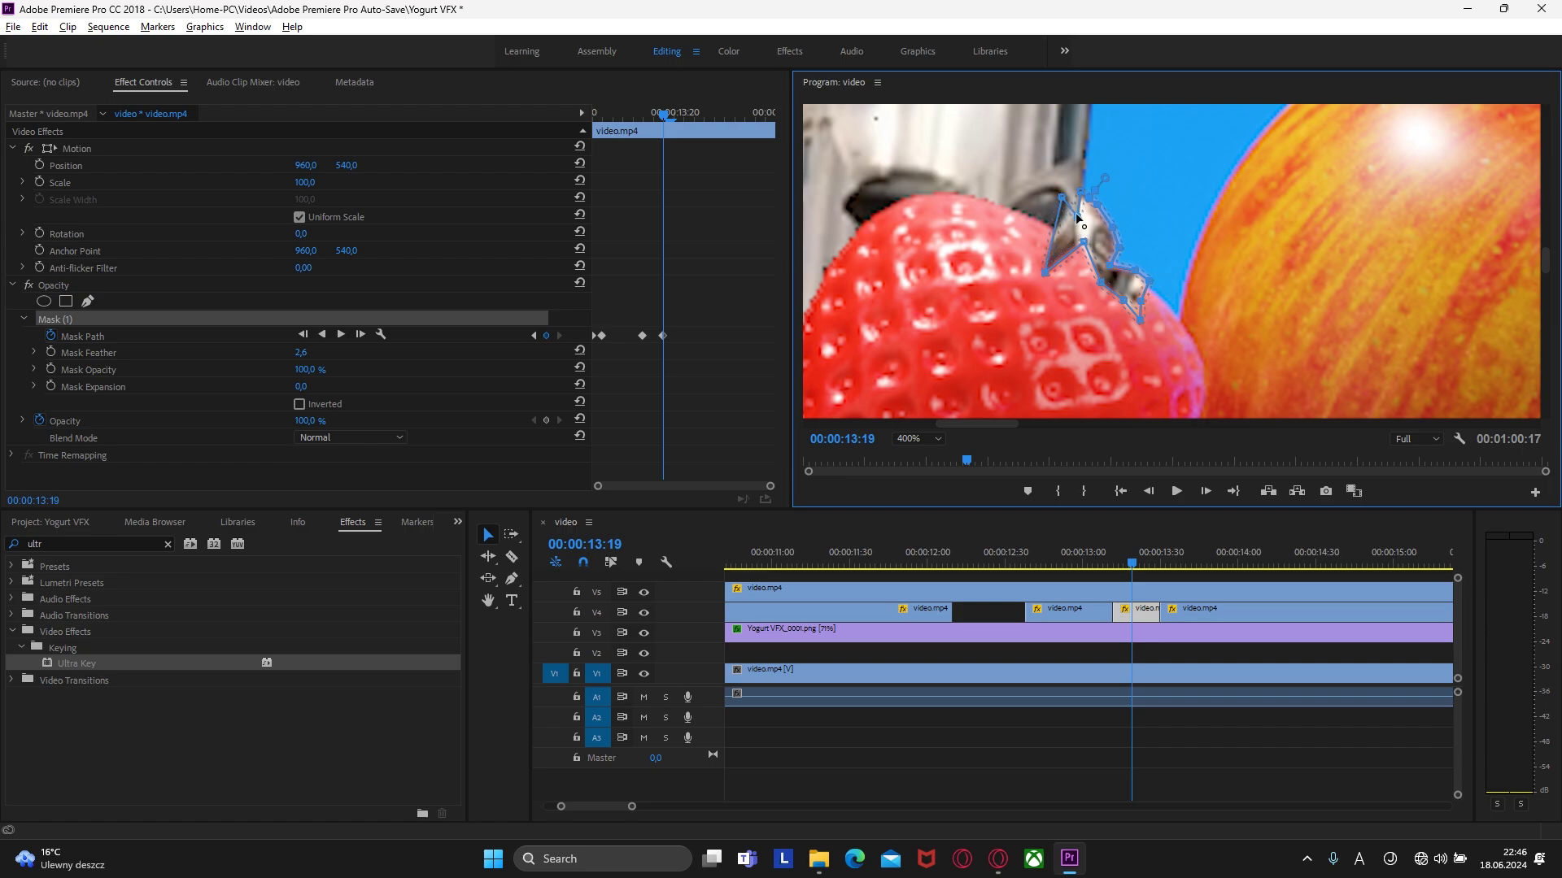
{"action": "left_click_drag", "start_coordinate": [1051, 261], "coordinate": [1105, 262]}
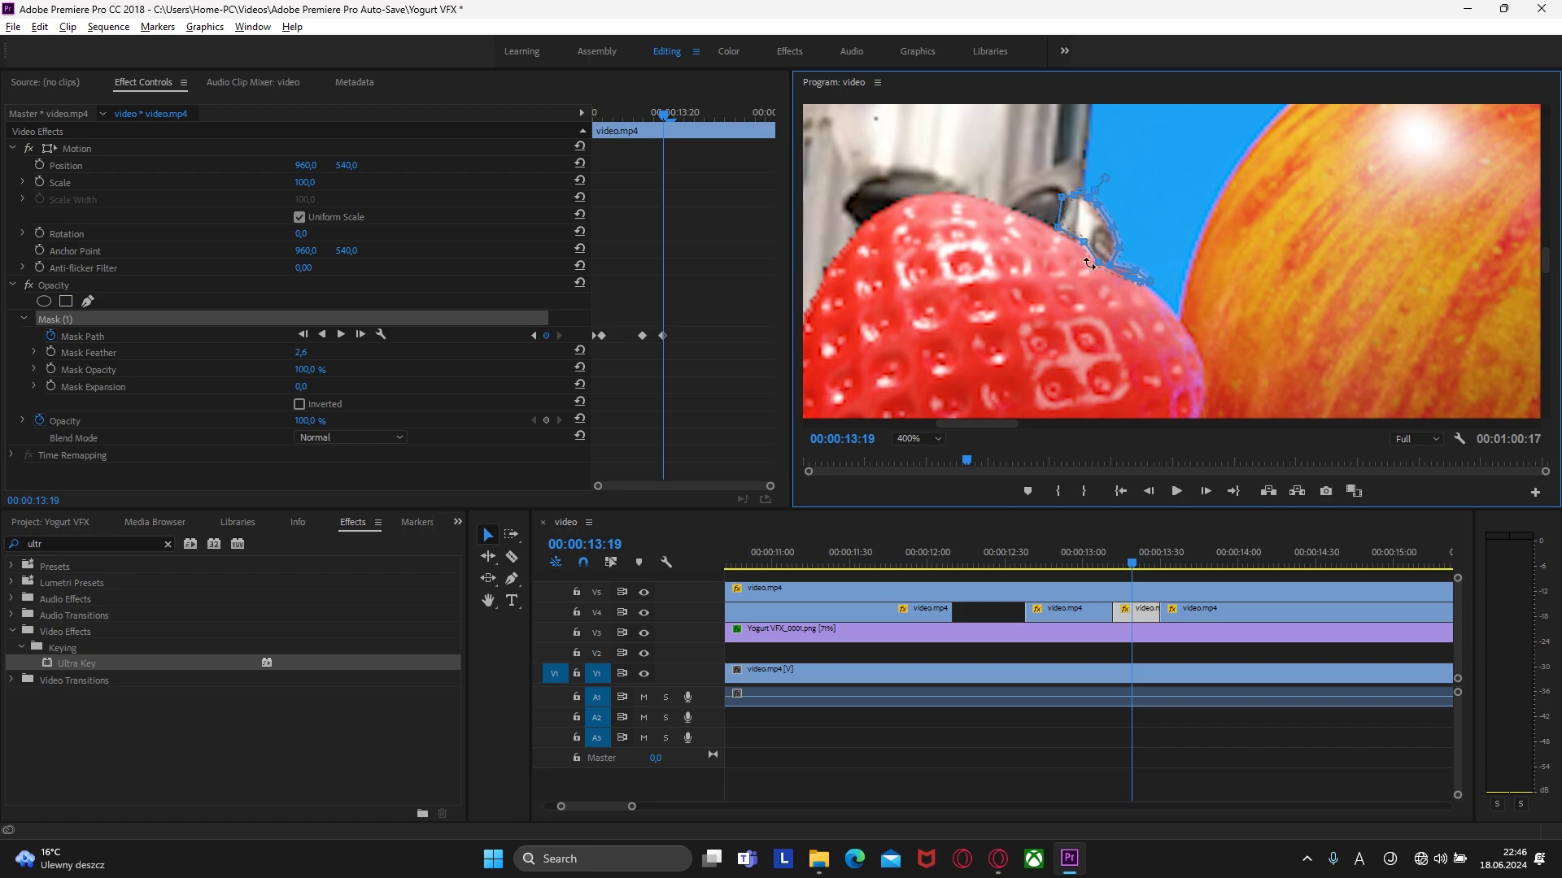
Step: Reshape the camera mask from 00:00:13:23 to 00:00:13:27 so its lower edge follows the descending strawberry
{"action": "left_click", "coordinate": [1140, 562]}
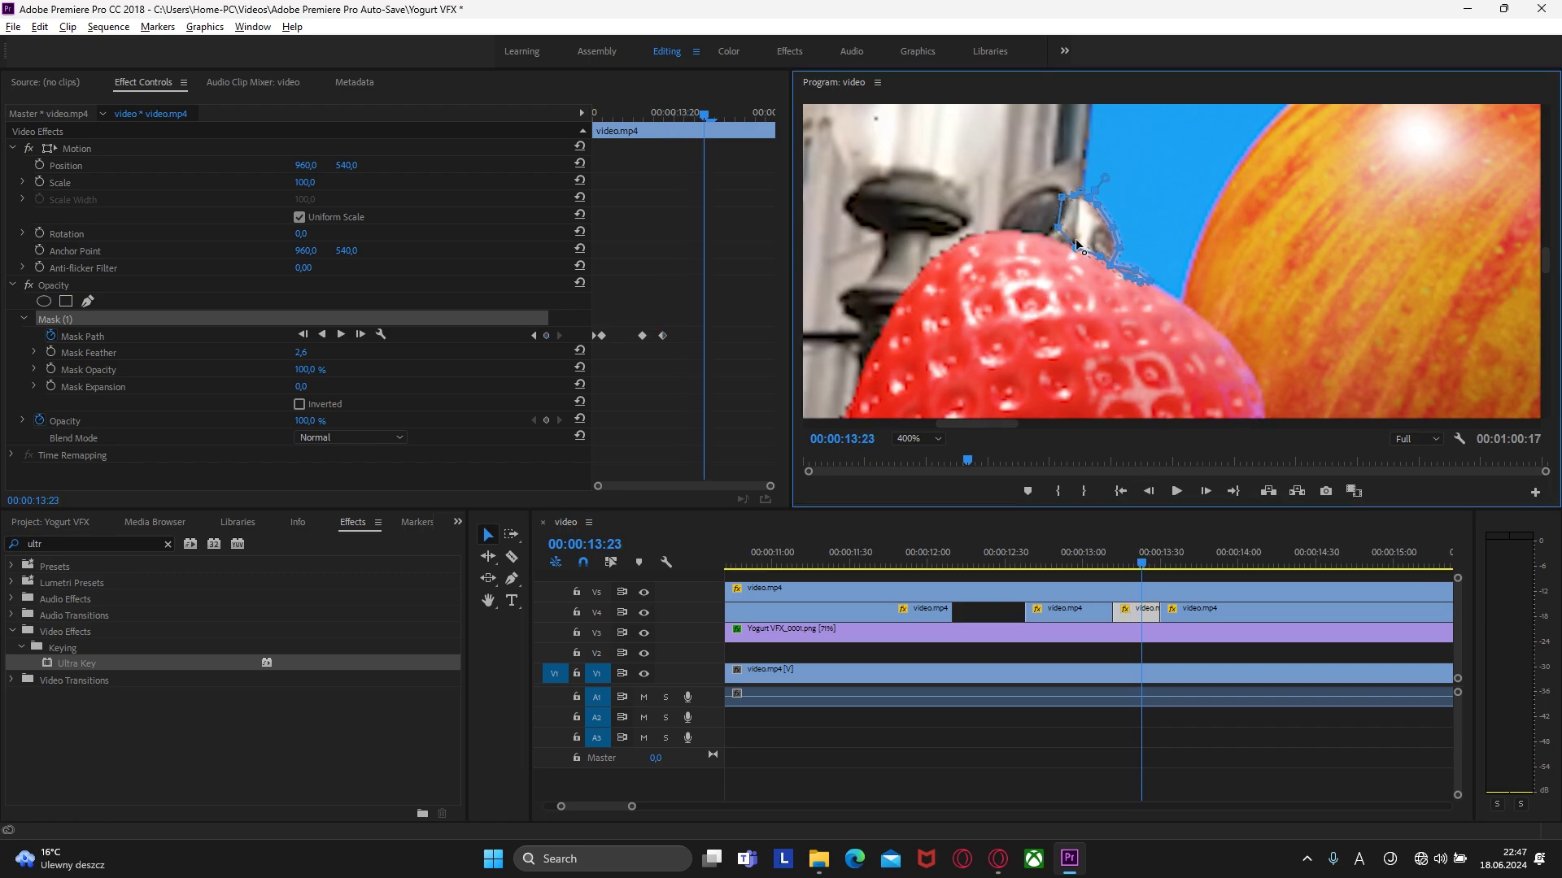
{"action": "key", "text": "Right"}
{"action": "left_click_drag", "start_coordinate": [1085, 238], "coordinate": [1113, 305]}
{"action": "left_click", "coordinate": [1152, 563]}
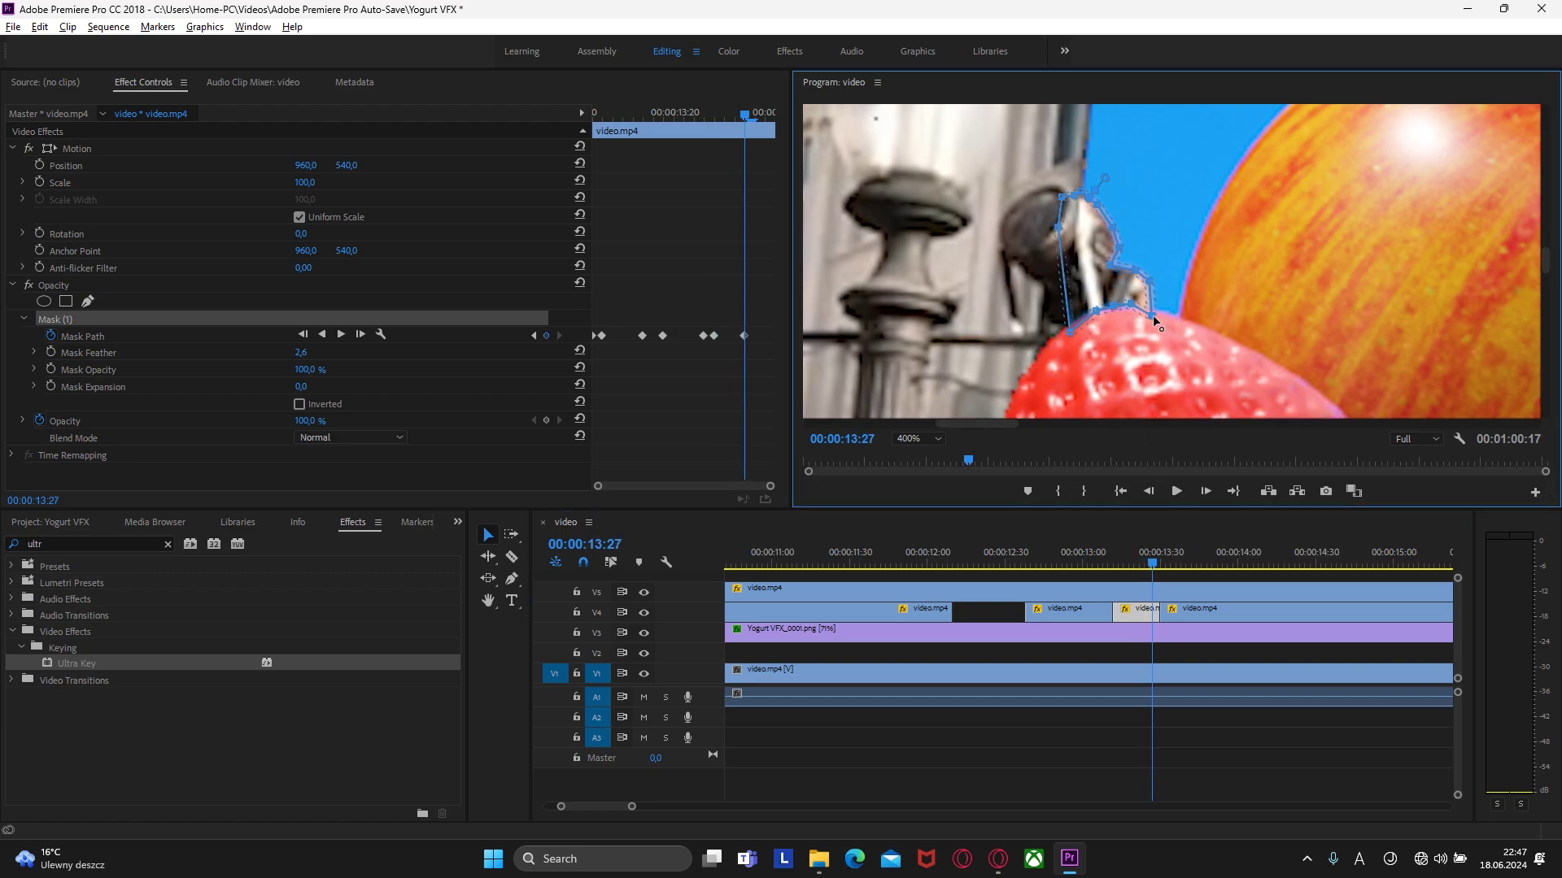
Step: Play back the strawberry passing the camera, then fit the whole frame in the preview and check the composite again
{"action": "left_click_drag", "start_coordinate": [1158, 564], "coordinate": [1076, 546]}
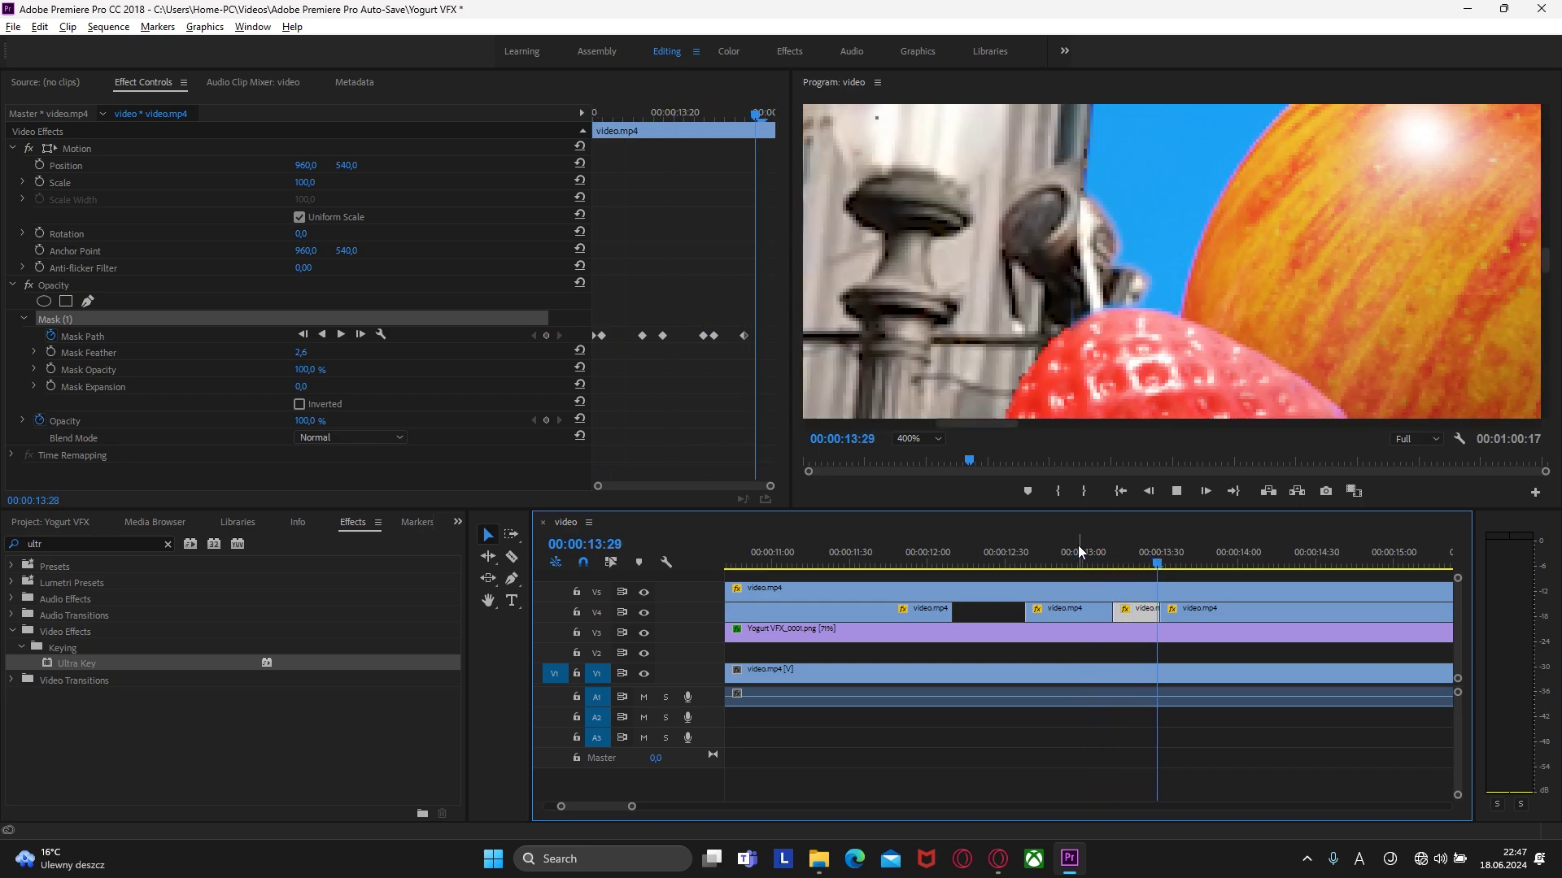
{"action": "key", "text": "space"}
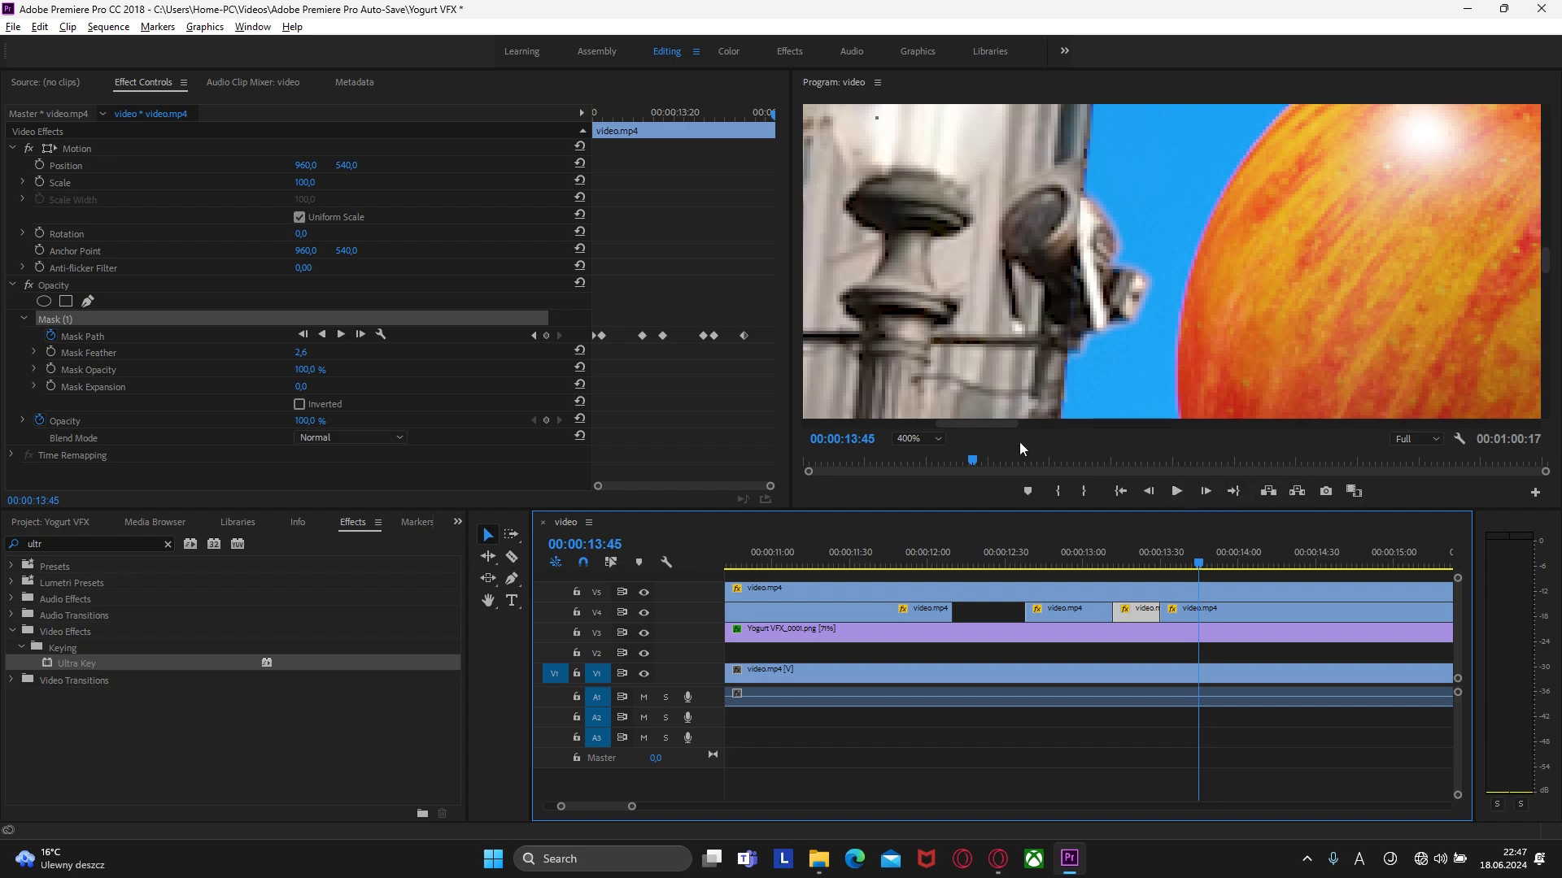
{"action": "left_click", "coordinate": [907, 438]}
{"action": "left_click", "coordinate": [911, 454]}
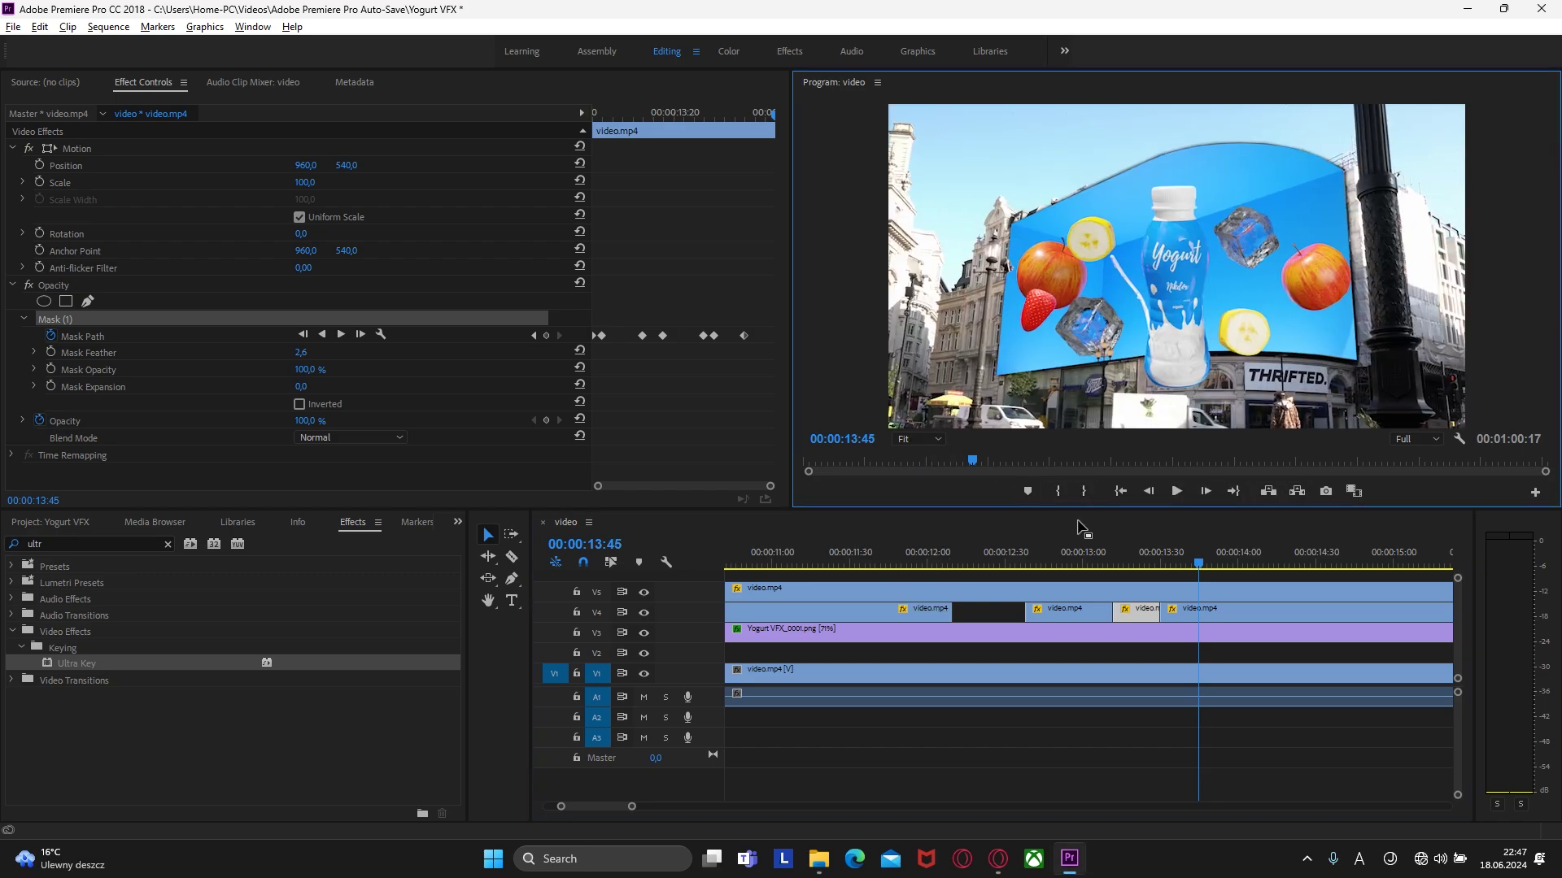
{"action": "left_click", "coordinate": [1081, 574]}
{"action": "key", "text": "space"}
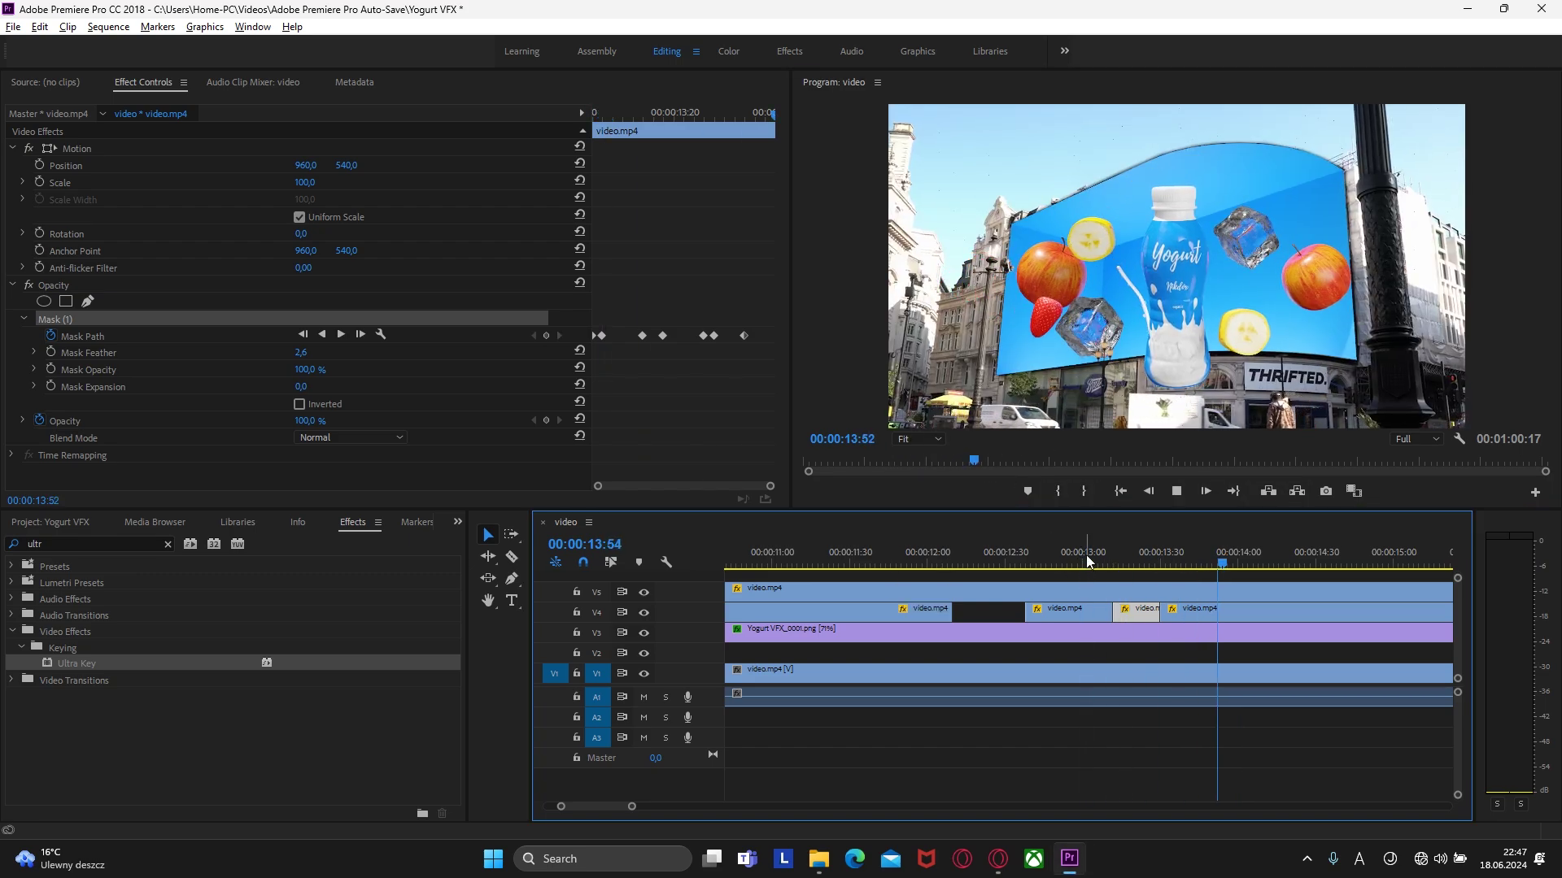
{"action": "key", "text": "space"}
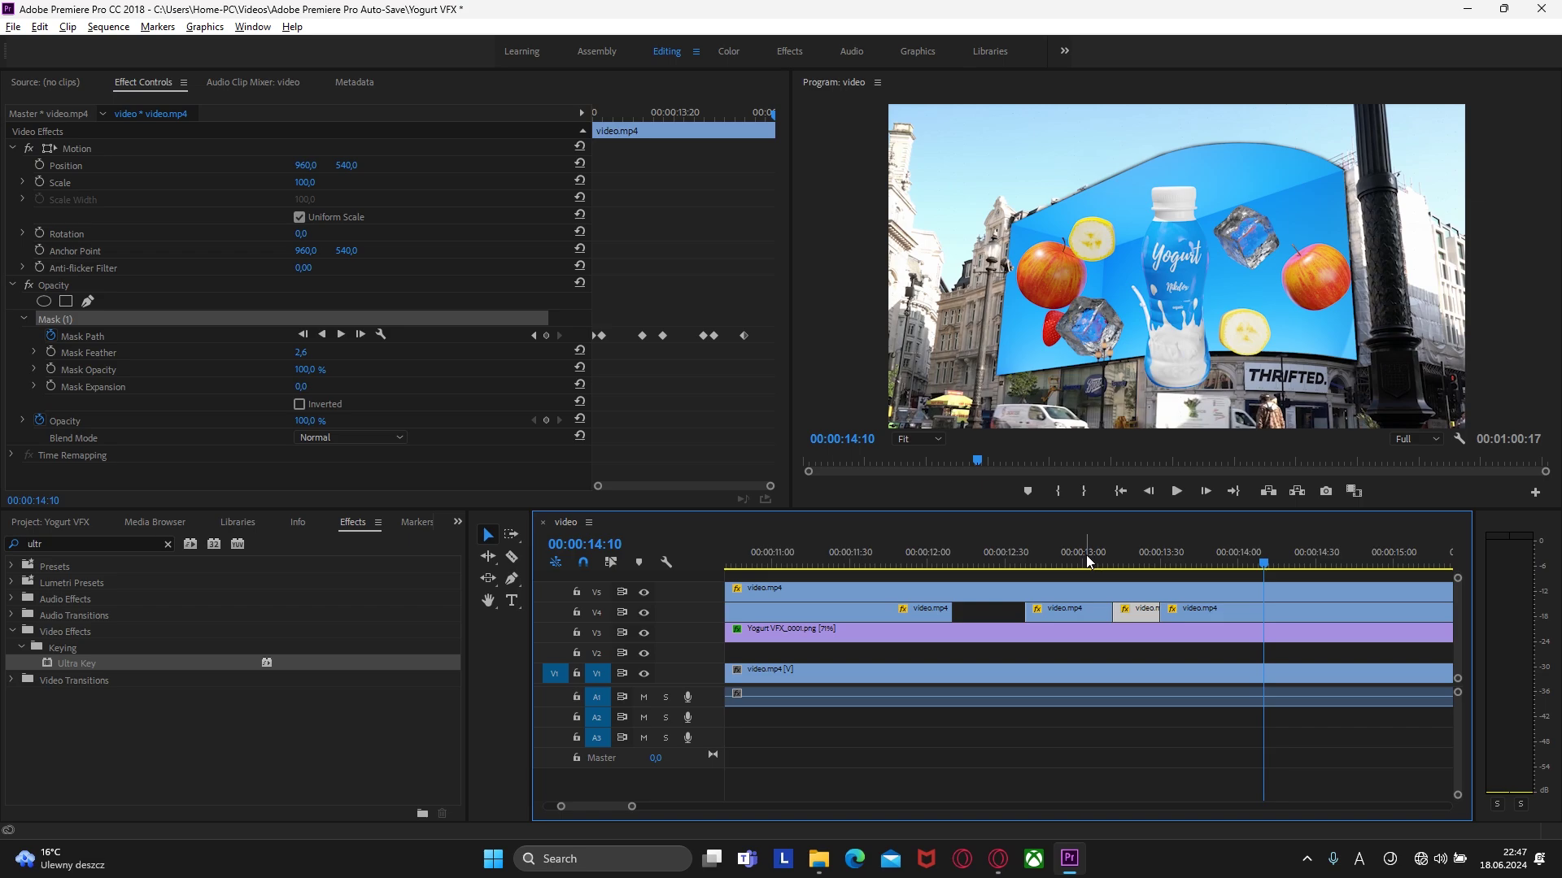
Step: Save the project and set the sequence's out point at the end of the yogurt animation clip
{"action": "key", "text": "ctrl+s"}
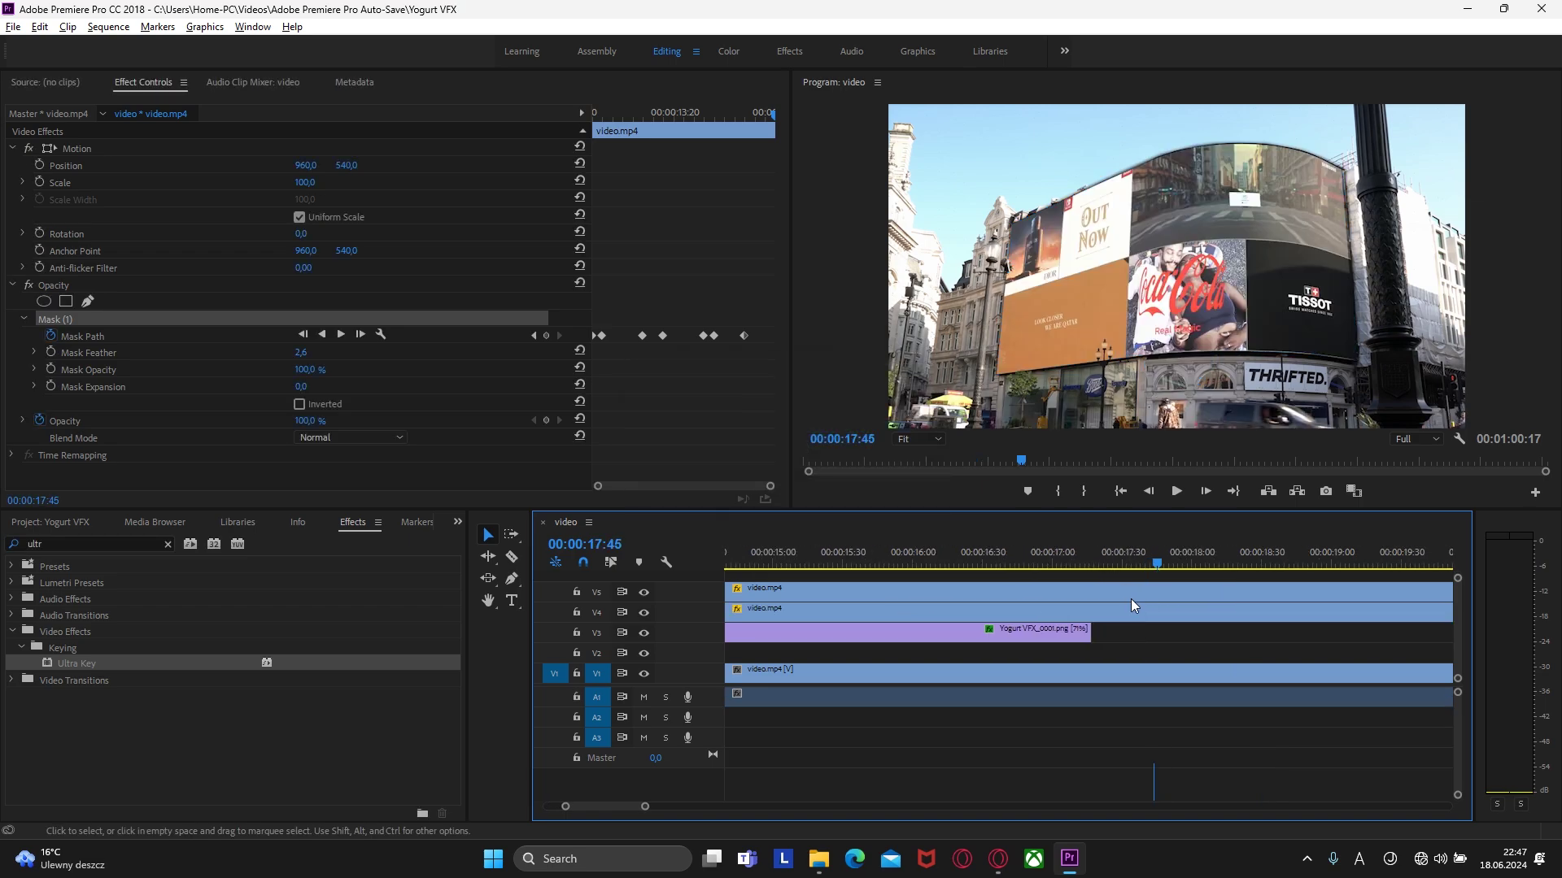
{"action": "key", "text": "minus"}
{"action": "key", "text": "minus"}
{"action": "key", "text": "minus"}
{"action": "key", "text": "minus"}
{"action": "key", "text": "minus"}
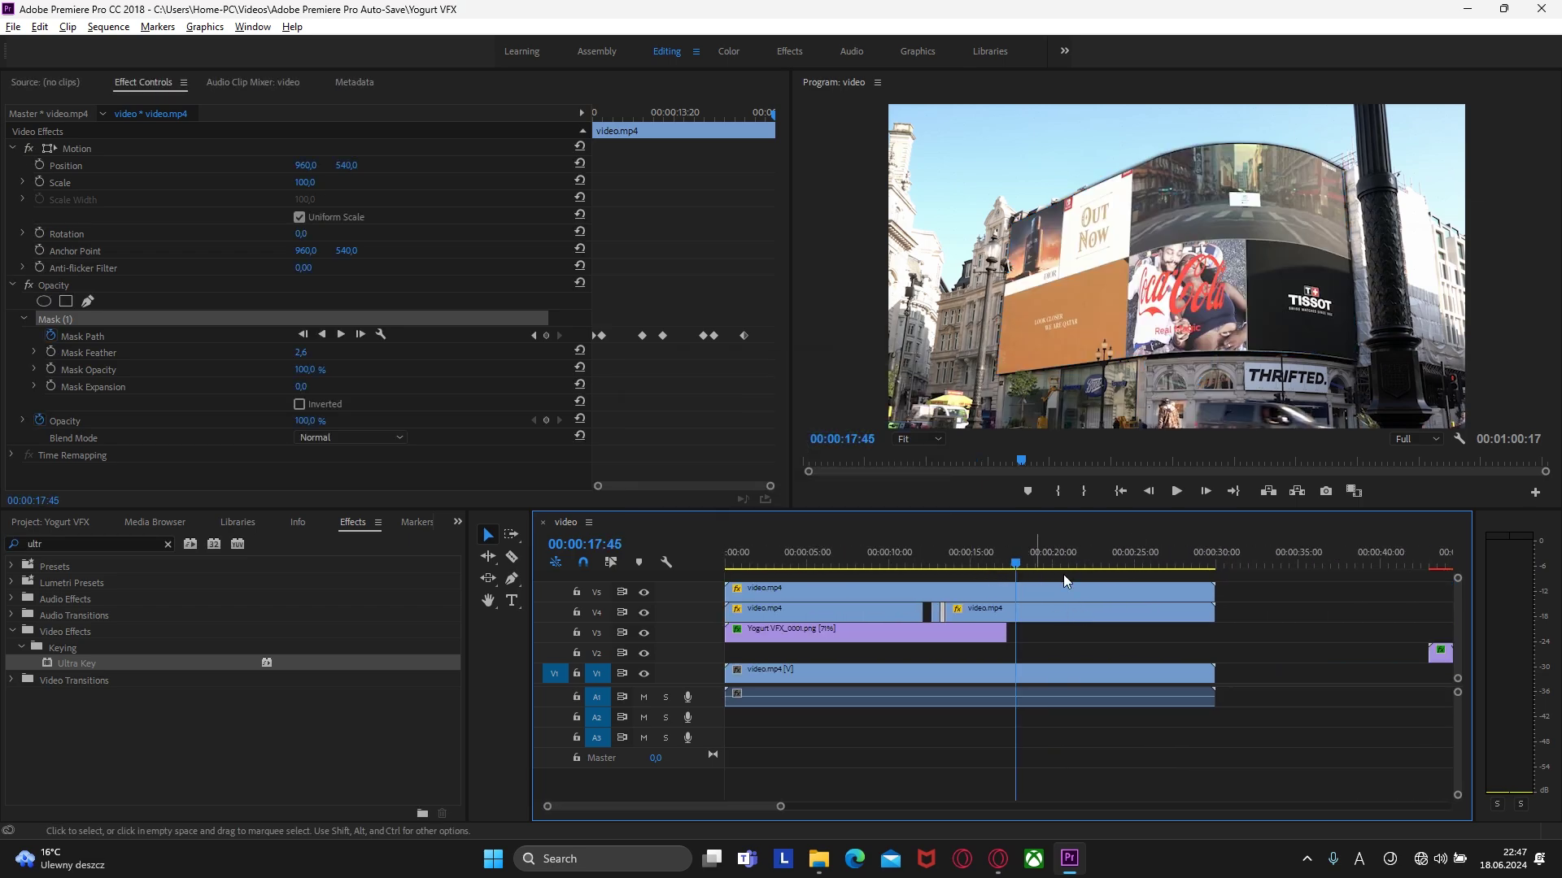
{"action": "left_click", "coordinate": [1081, 497]}
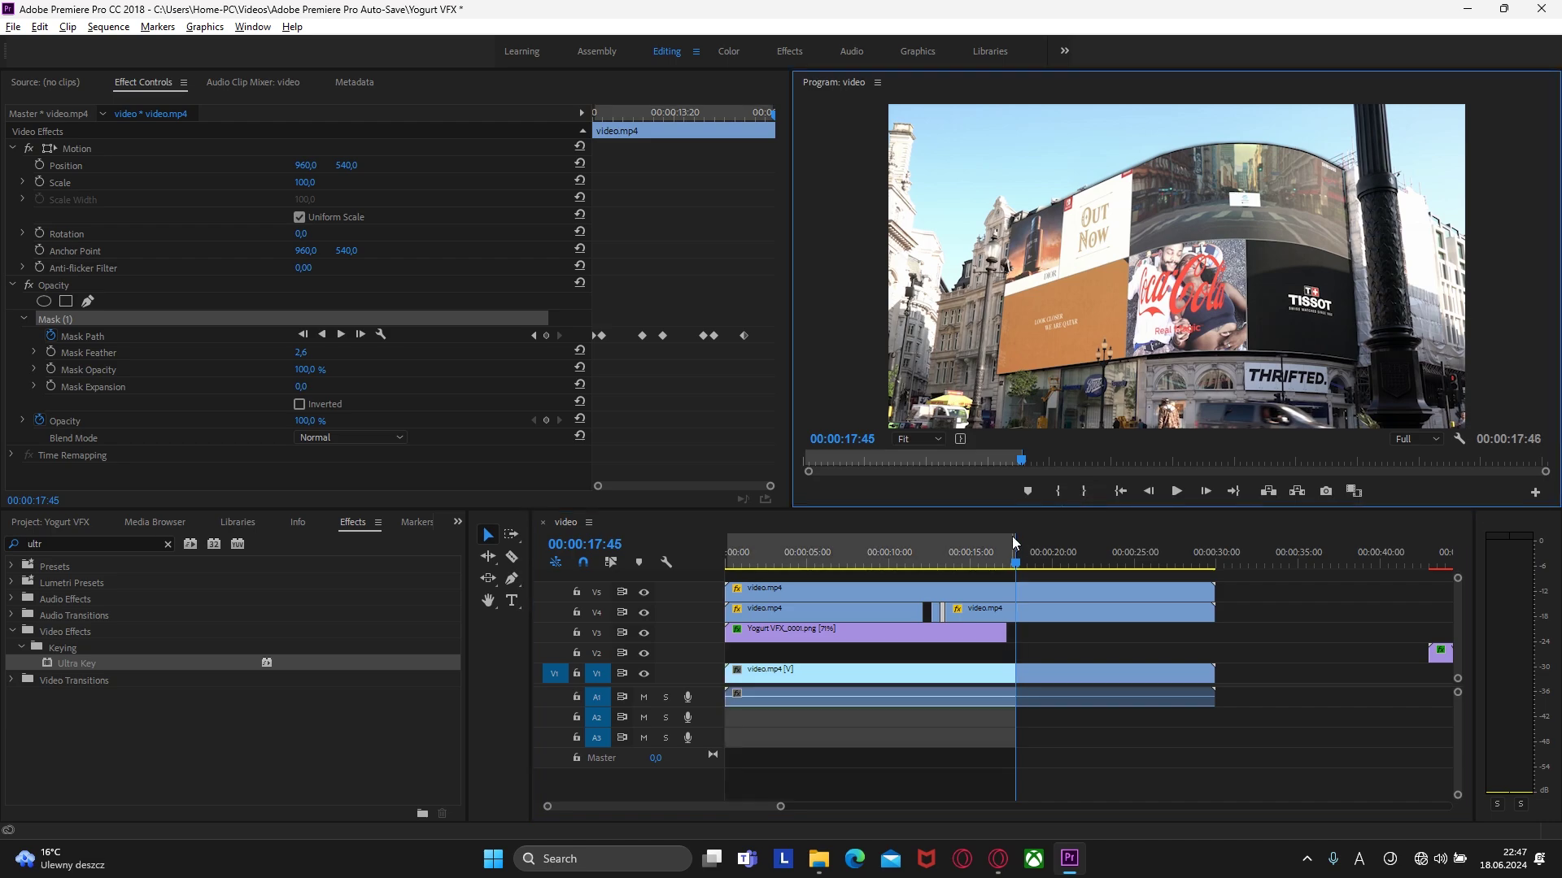
{"action": "mouse_move", "coordinate": [1016, 545]}
{"action": "left_mouse_down"}
{"action": "mouse_move", "coordinate": [1008, 566]}
{"action": "mouse_move", "coordinate": [865, 552]}
{"action": "left_mouse_up"}
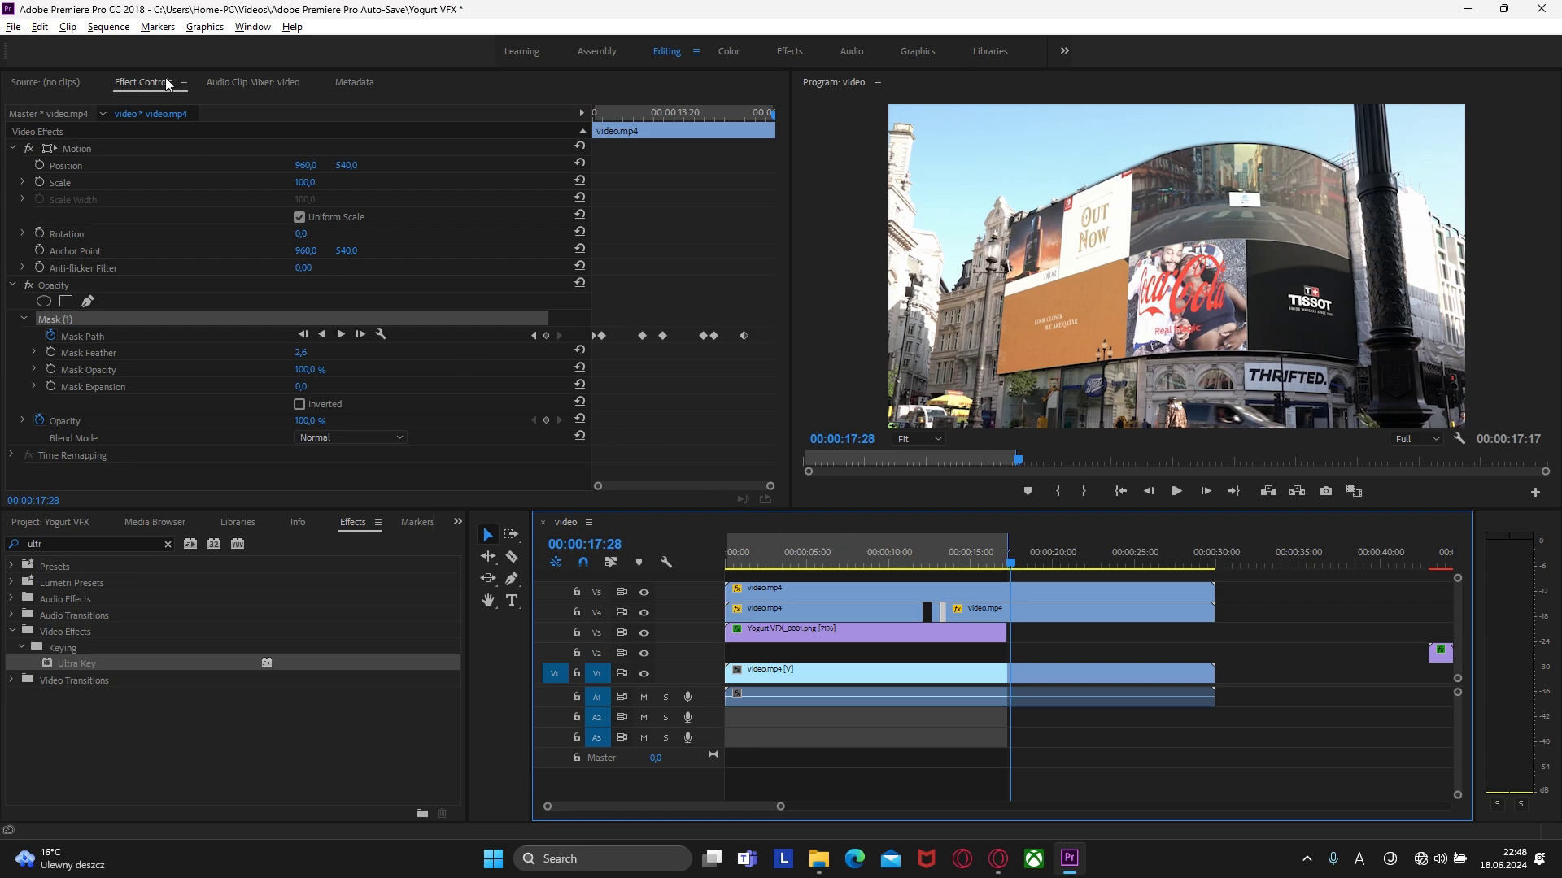
Step: Set up a media export of the sequence in H.264 format with the YouTube 1080p HD preset
{"action": "left_click", "coordinate": [14, 28]}
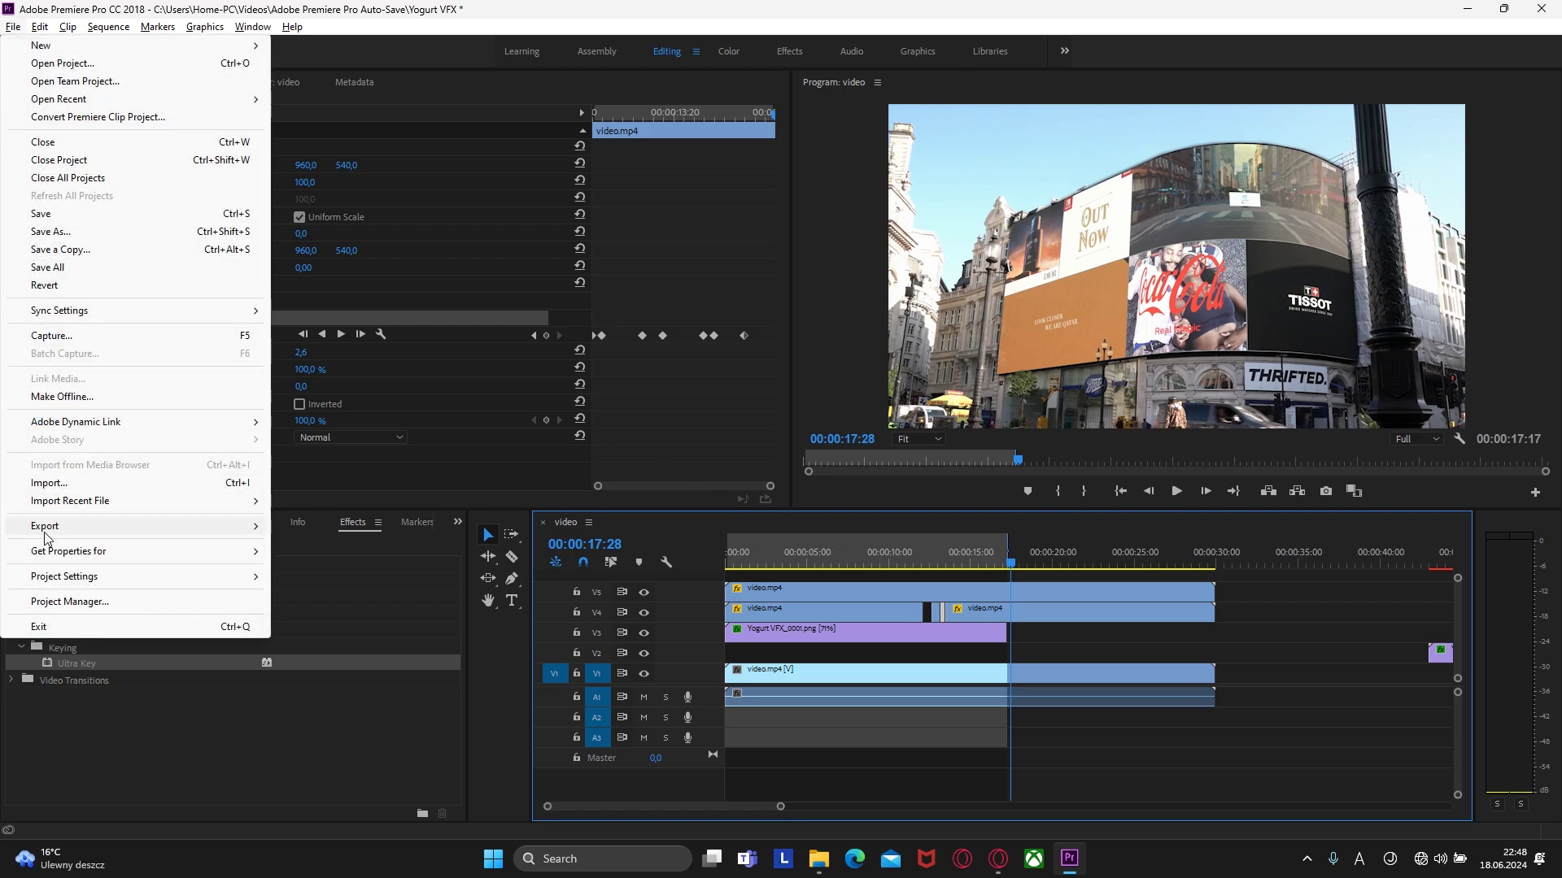
{"action": "mouse_move", "coordinate": [49, 529]}
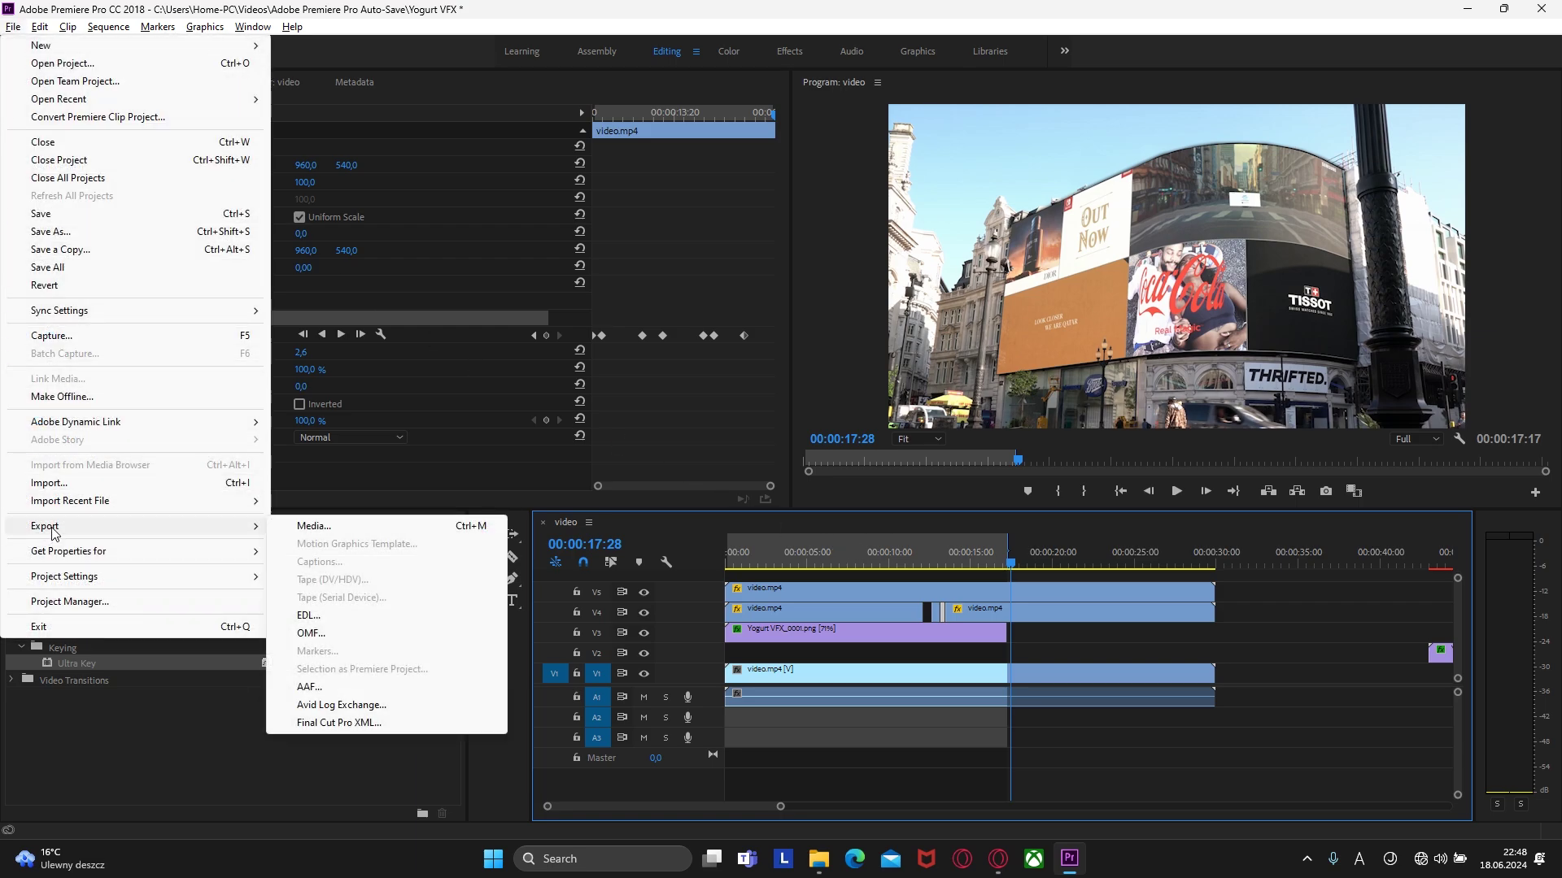
{"action": "left_click", "coordinate": [360, 527]}
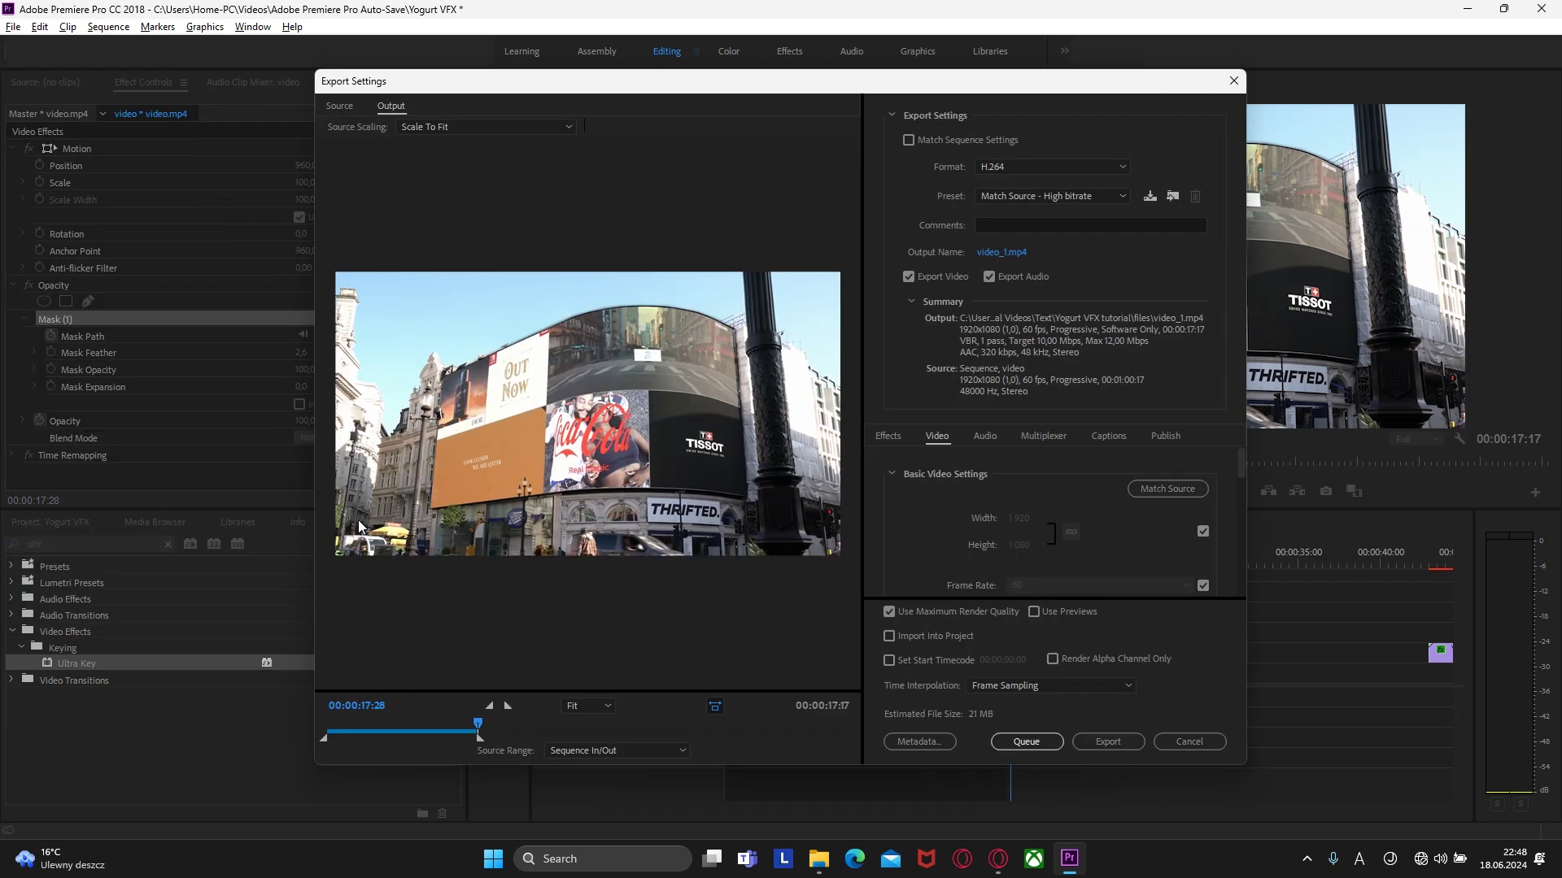
{"action": "left_click", "coordinate": [1095, 167]}
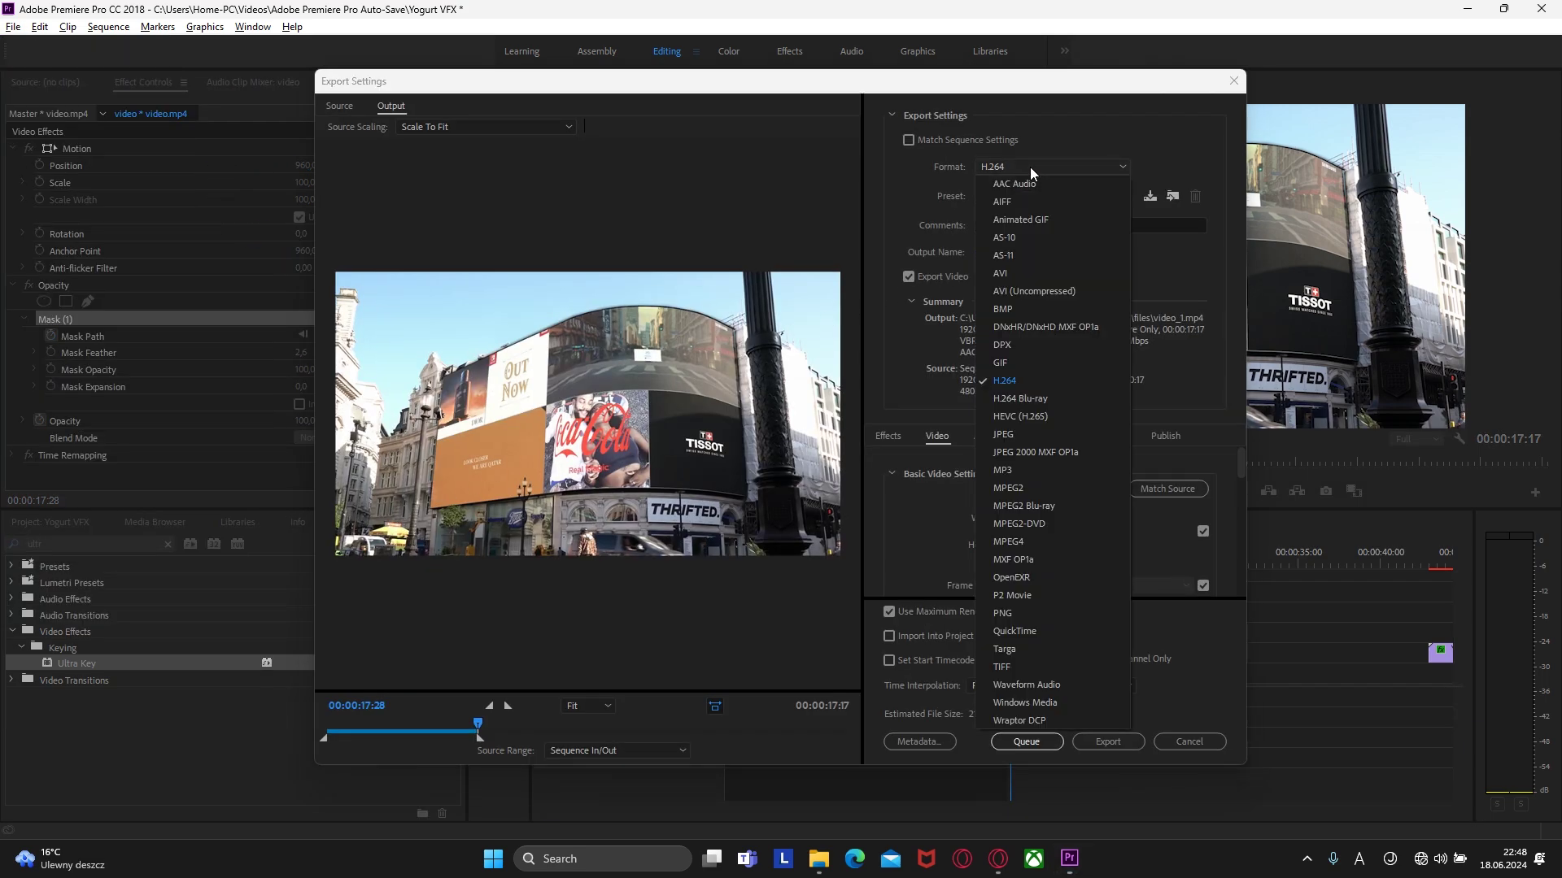
{"action": "left_click", "coordinate": [1005, 385]}
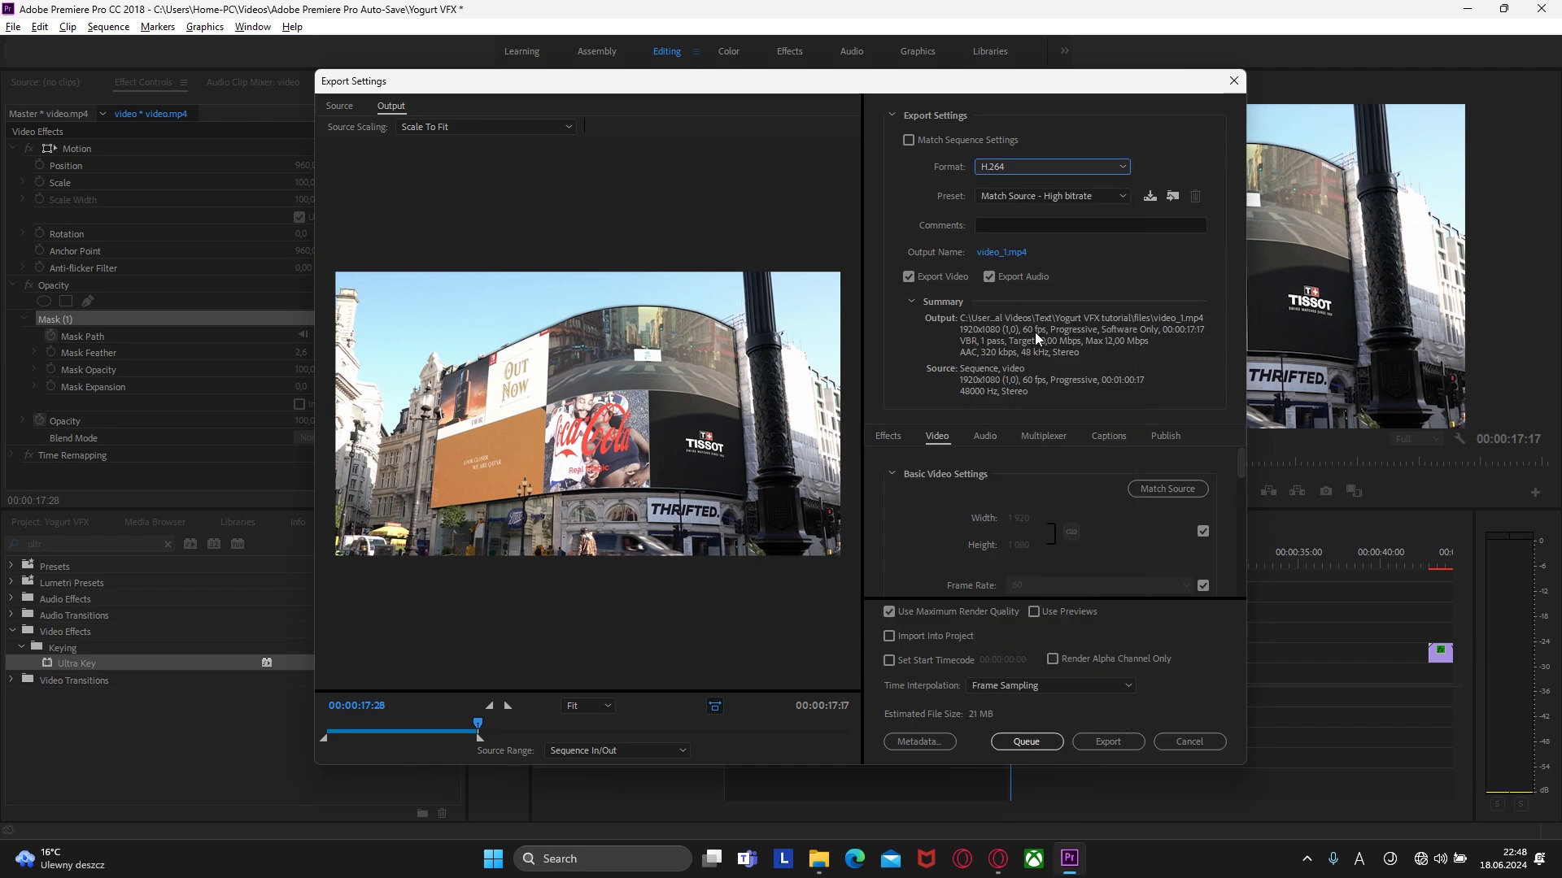
{"action": "left_click", "coordinate": [1025, 196]}
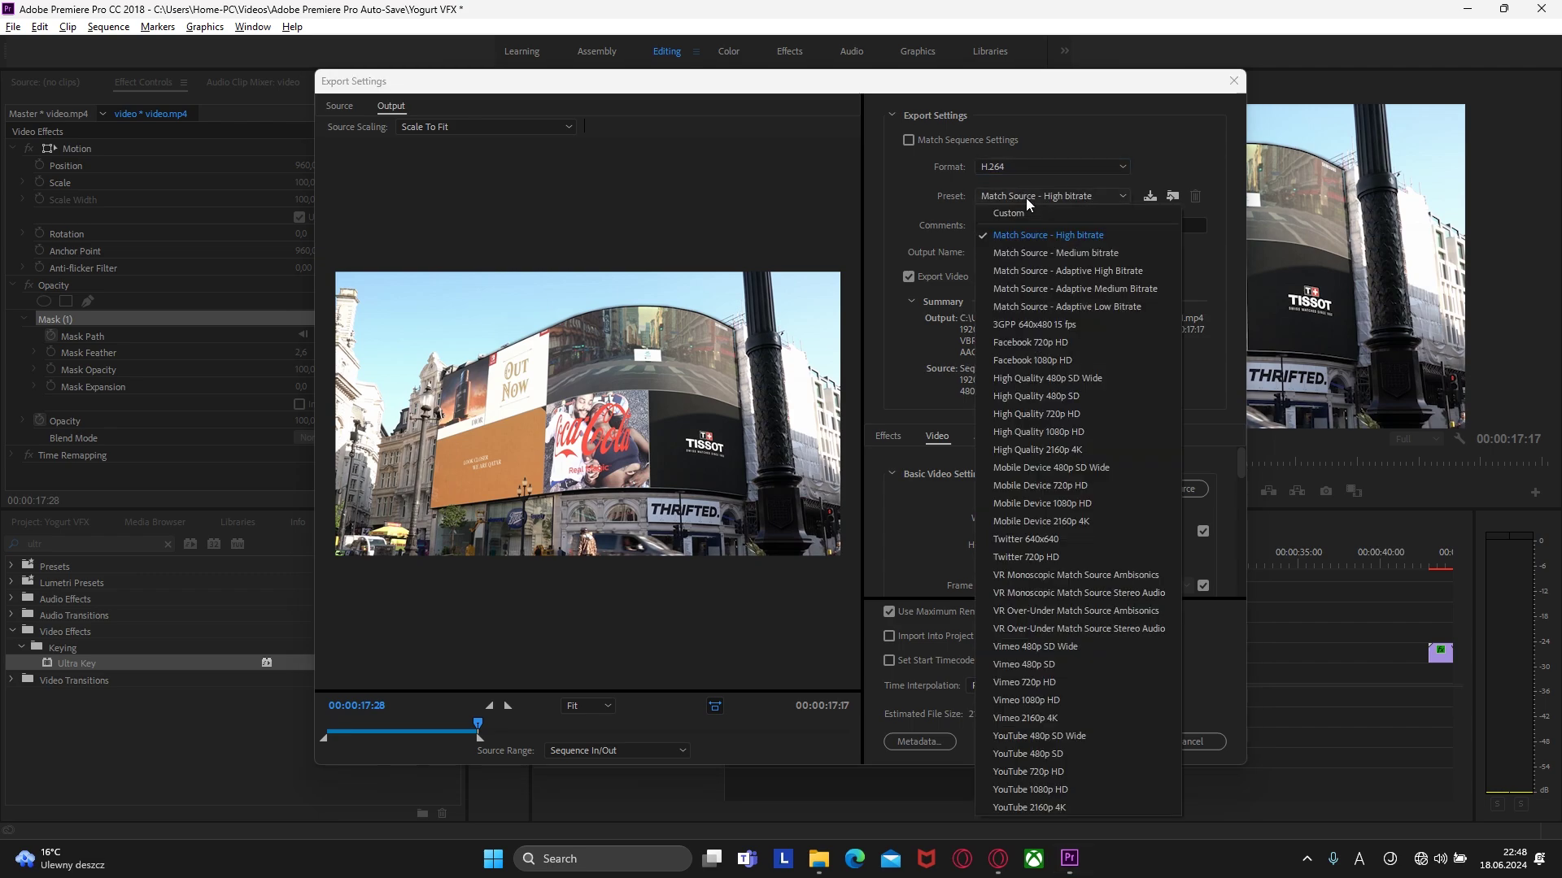
{"action": "left_click", "coordinate": [1017, 791]}
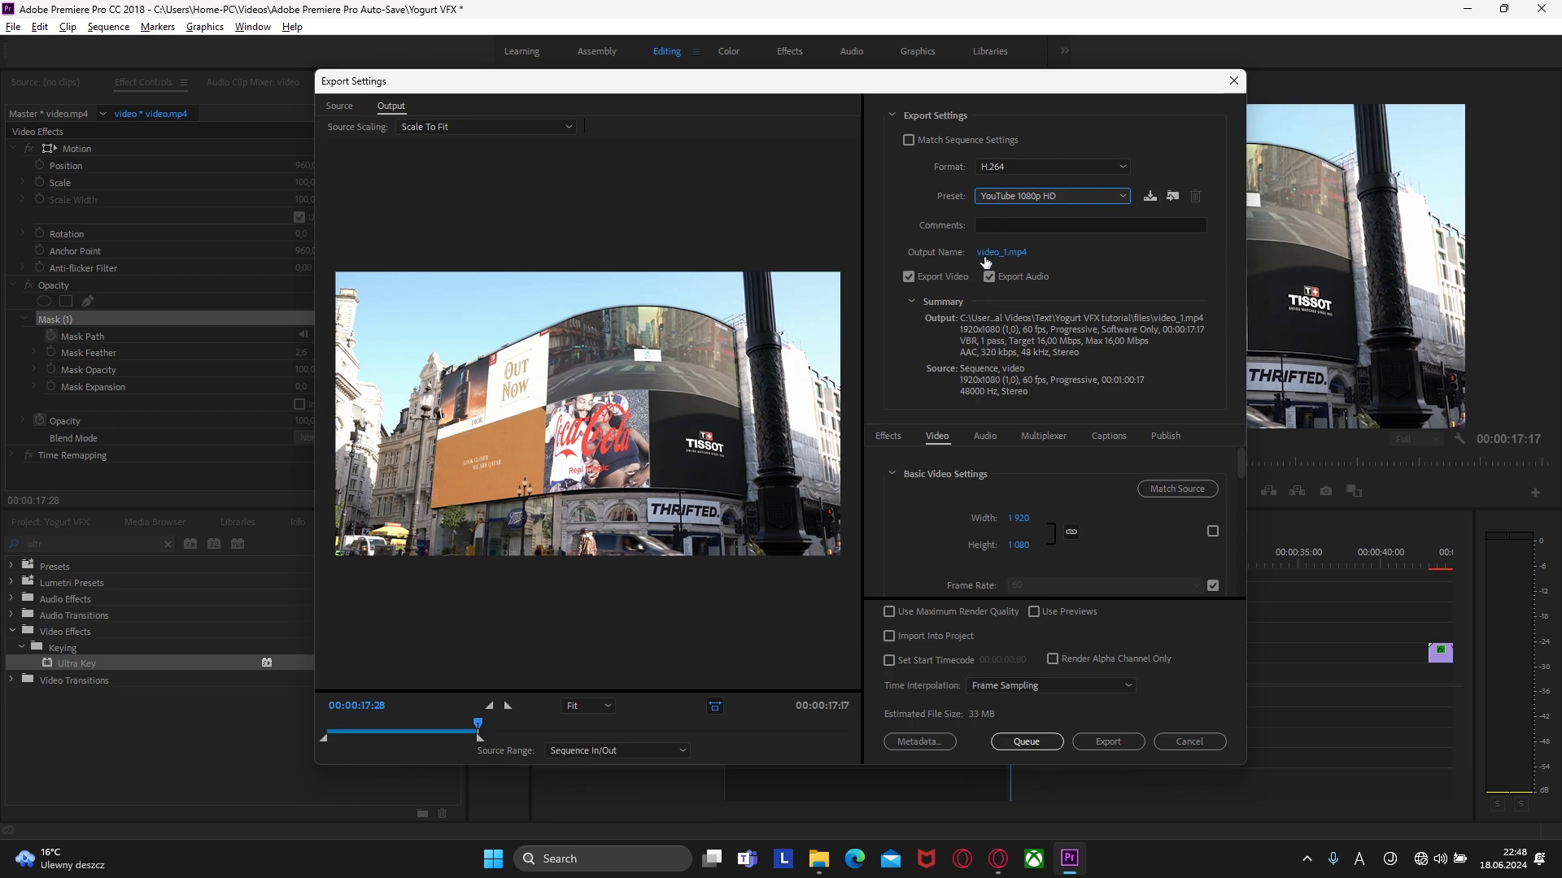
Step: Name the export file "Final video" and enable Use Maximum Render Quality
{"action": "left_click", "coordinate": [1007, 255]}
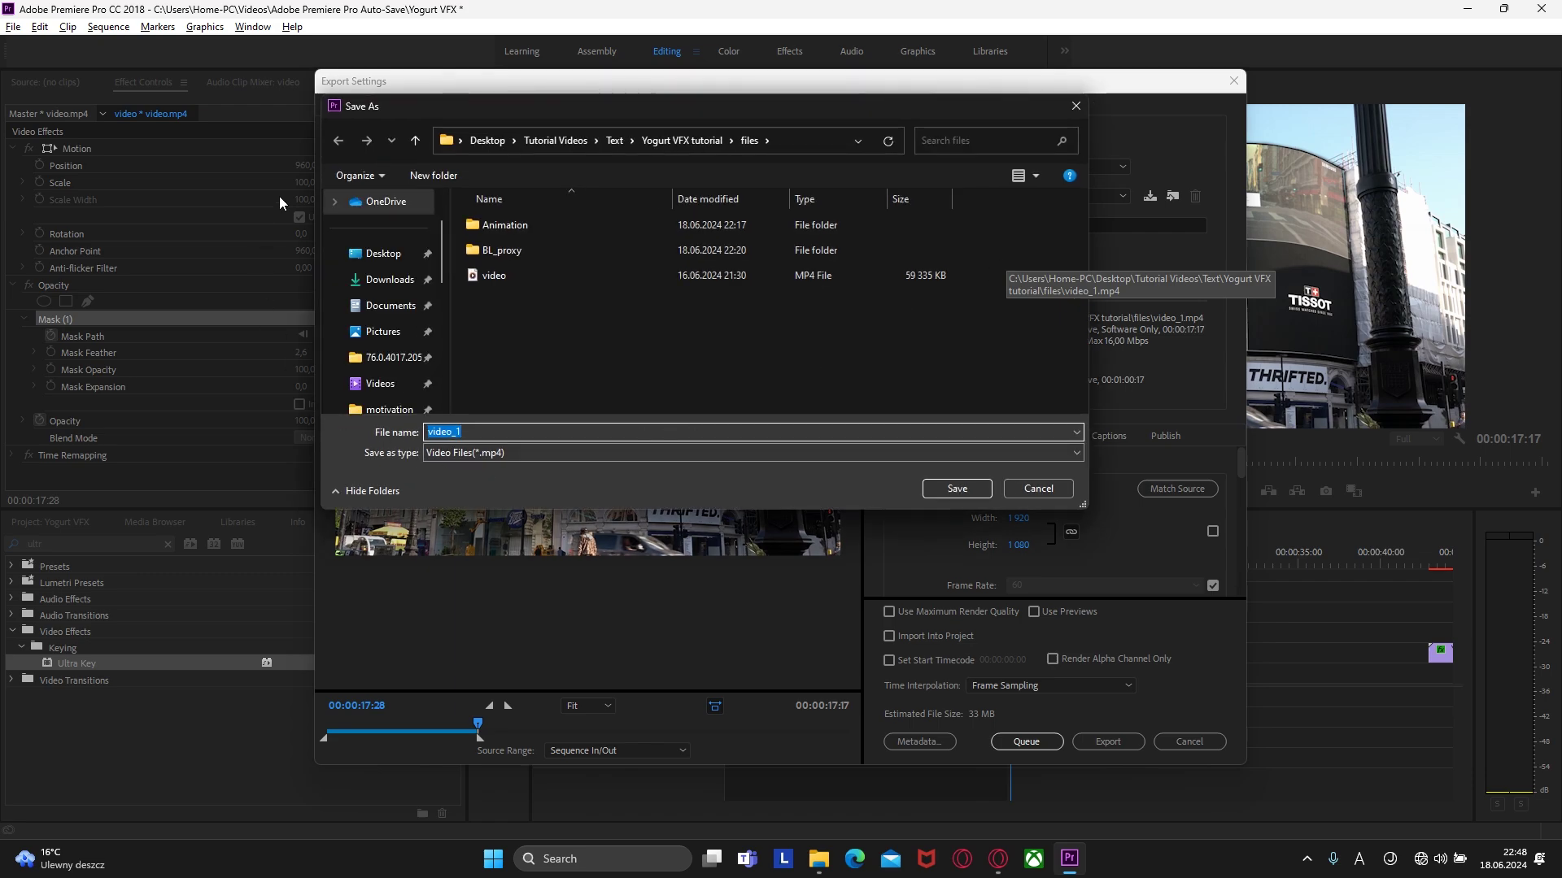
{"action": "type", "text": "Final video"}
{"action": "left_click", "coordinate": [958, 487]}
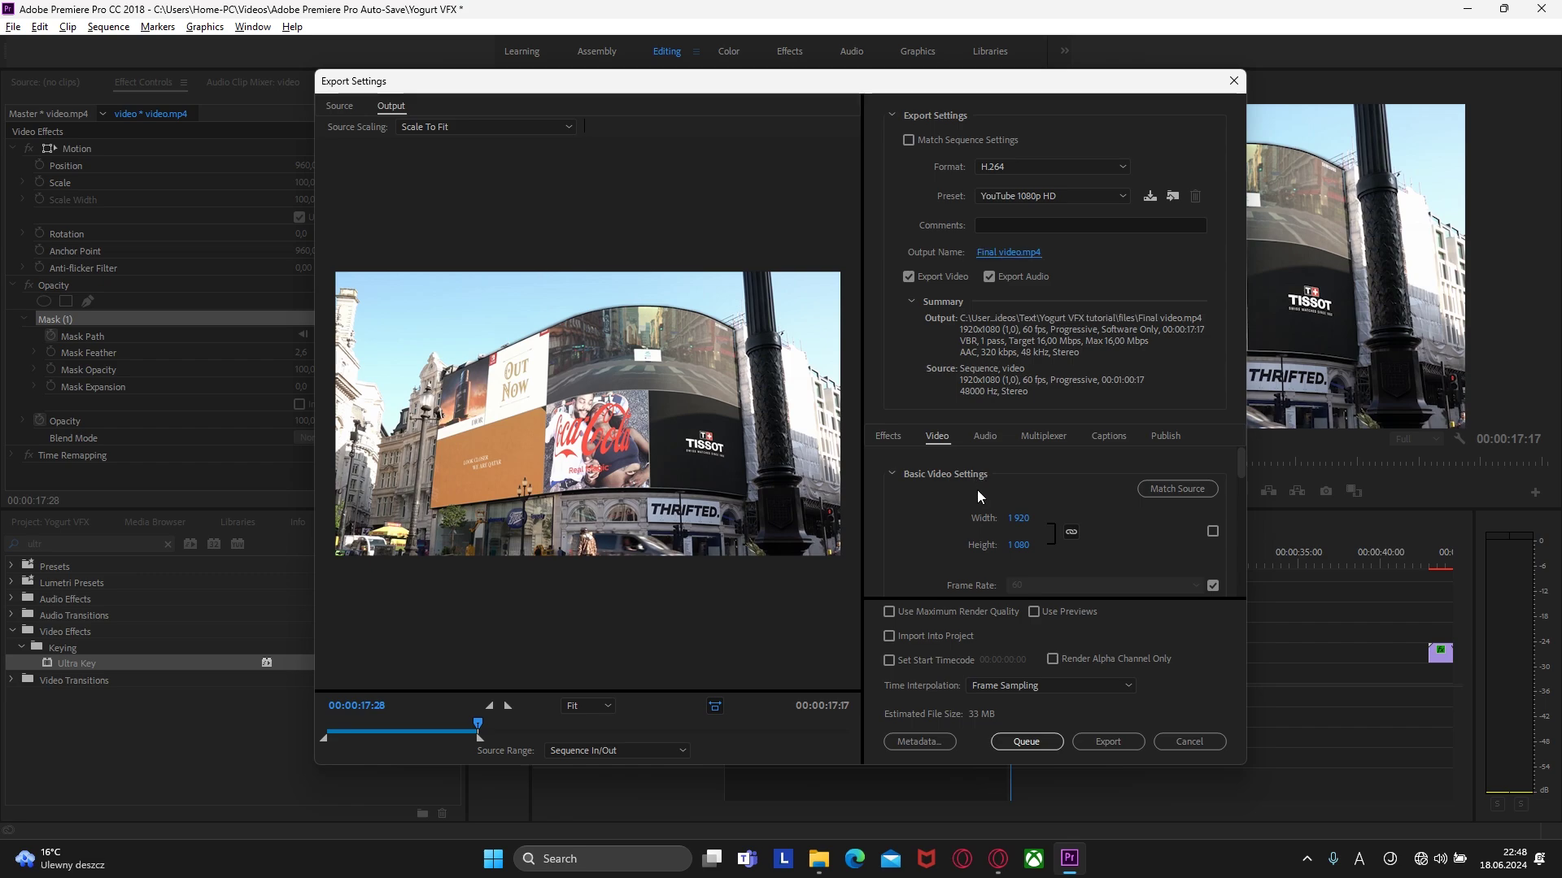
{"action": "left_click", "coordinate": [889, 612]}
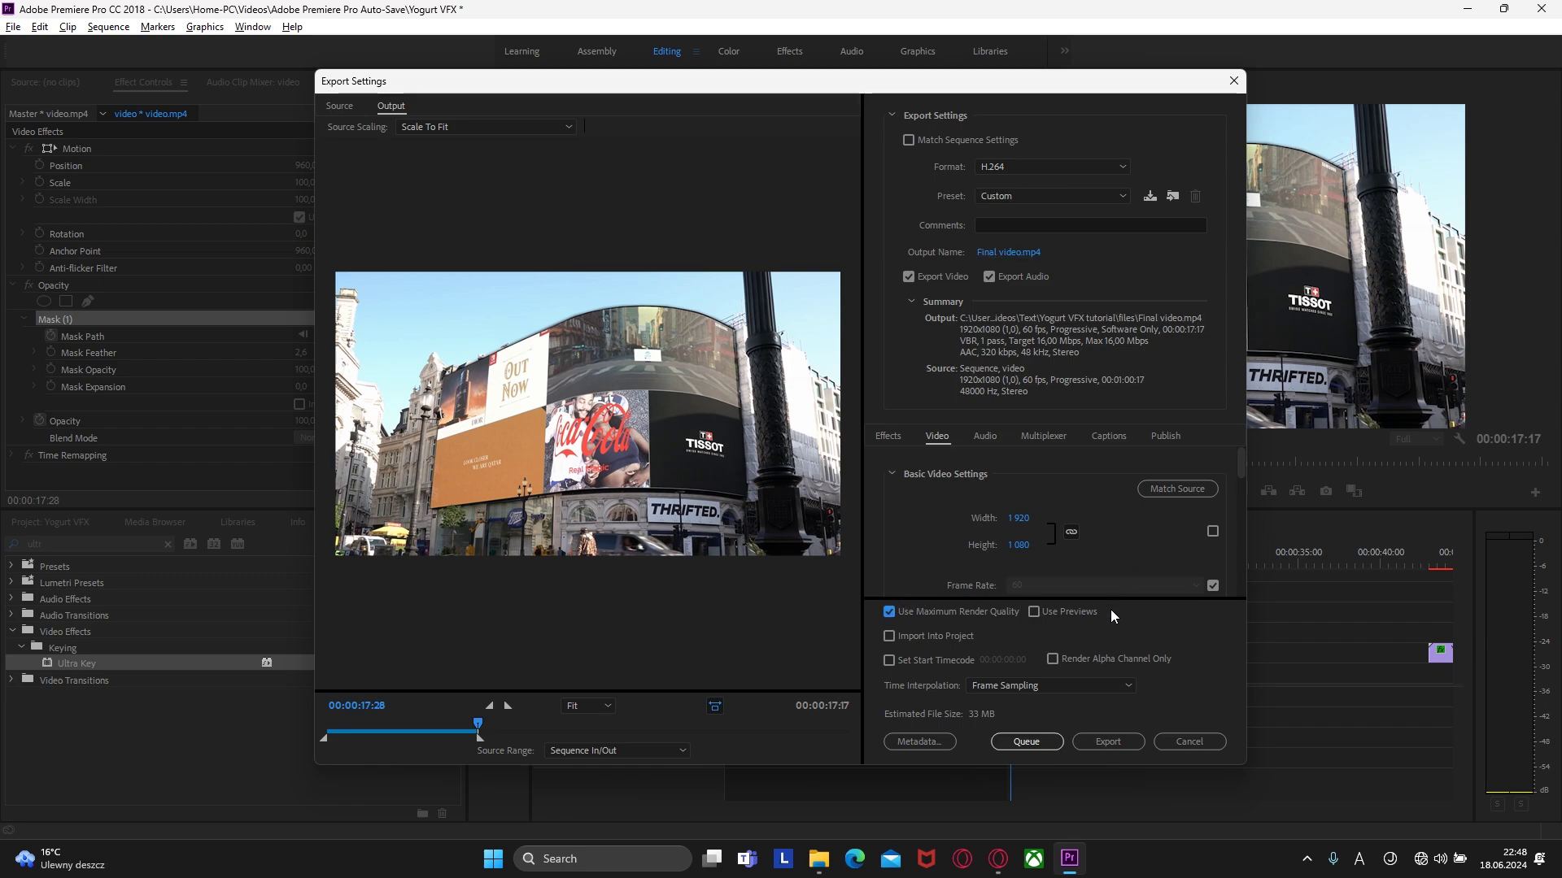